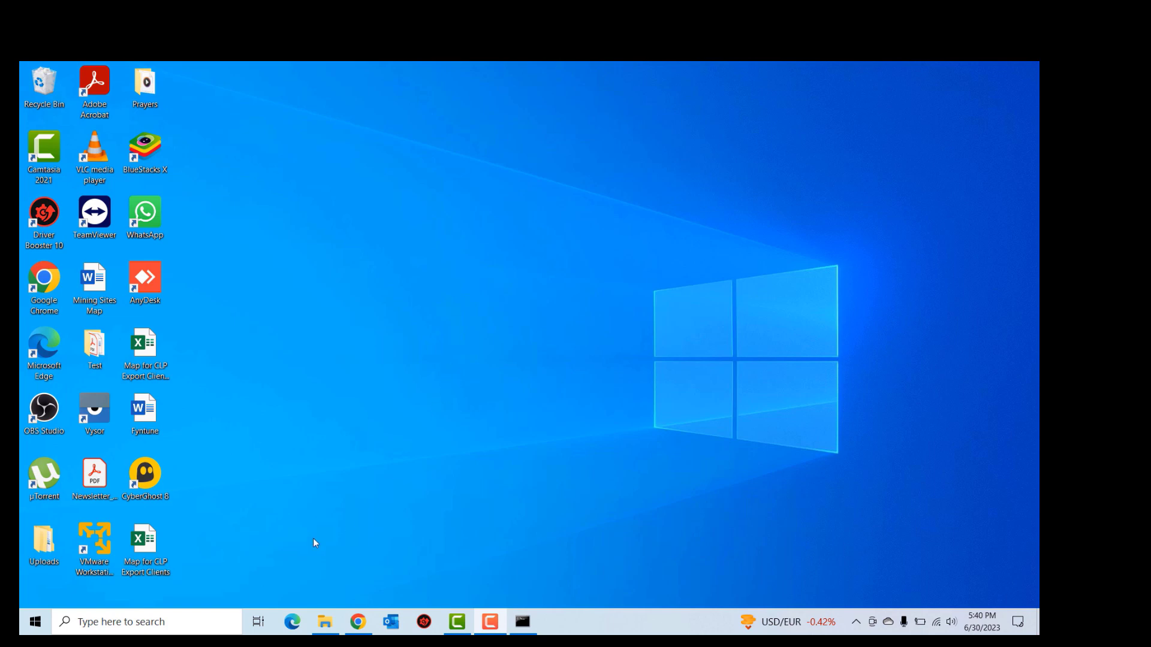
Switch to the Microsoft 365 home page in Chrome and view the available apps and the app install options.
{"action": "left_click", "coordinate": [358, 626]}
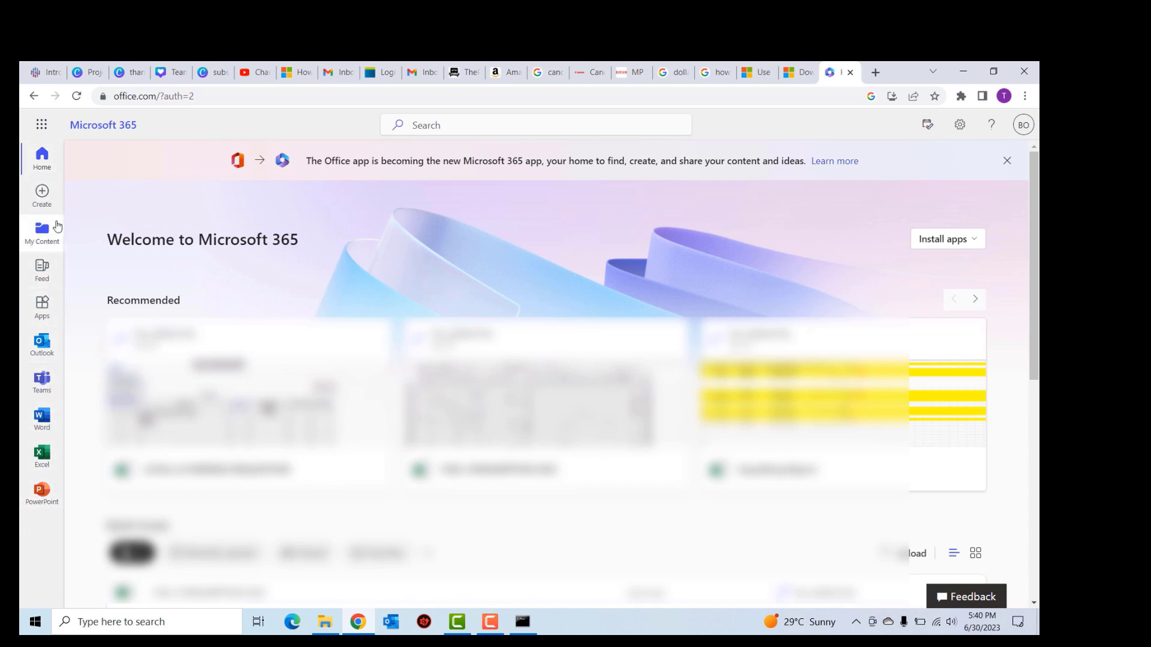
{"action": "left_click", "coordinate": [41, 125]}
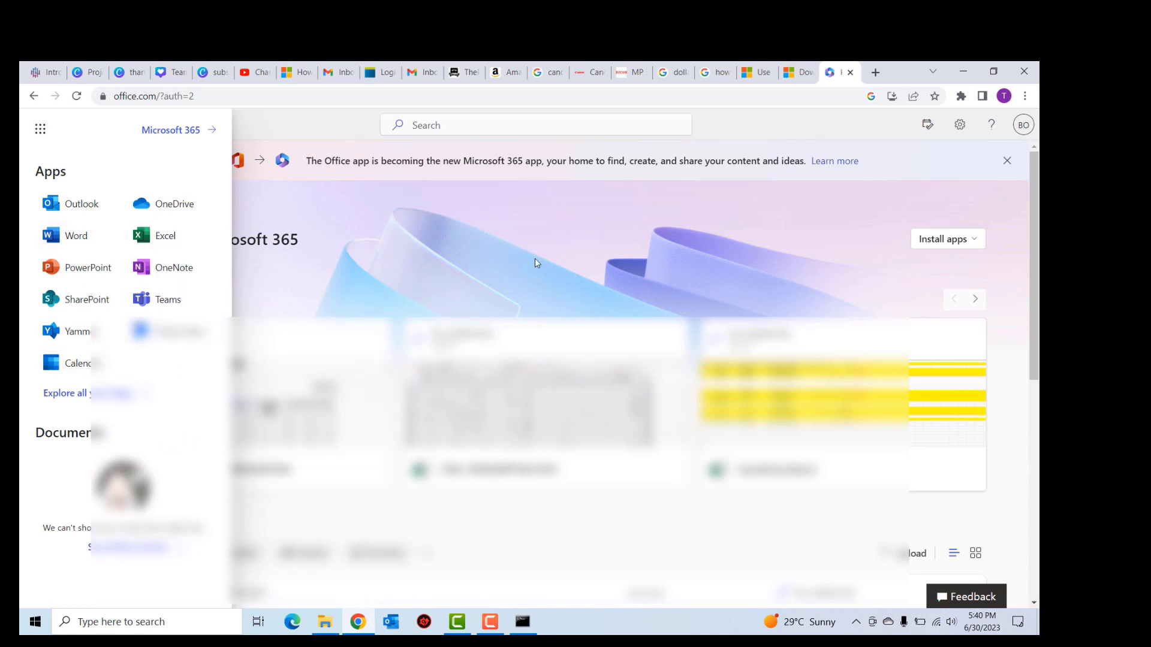
{"action": "left_click", "coordinate": [700, 220]}
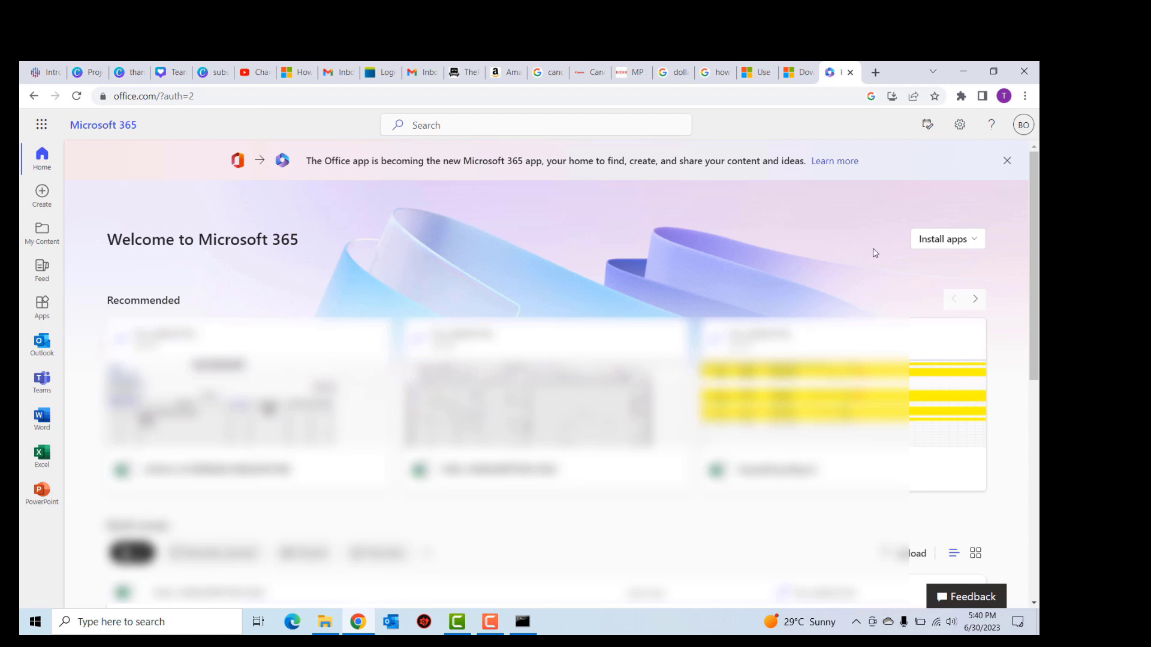
{"action": "left_click", "coordinate": [972, 241]}
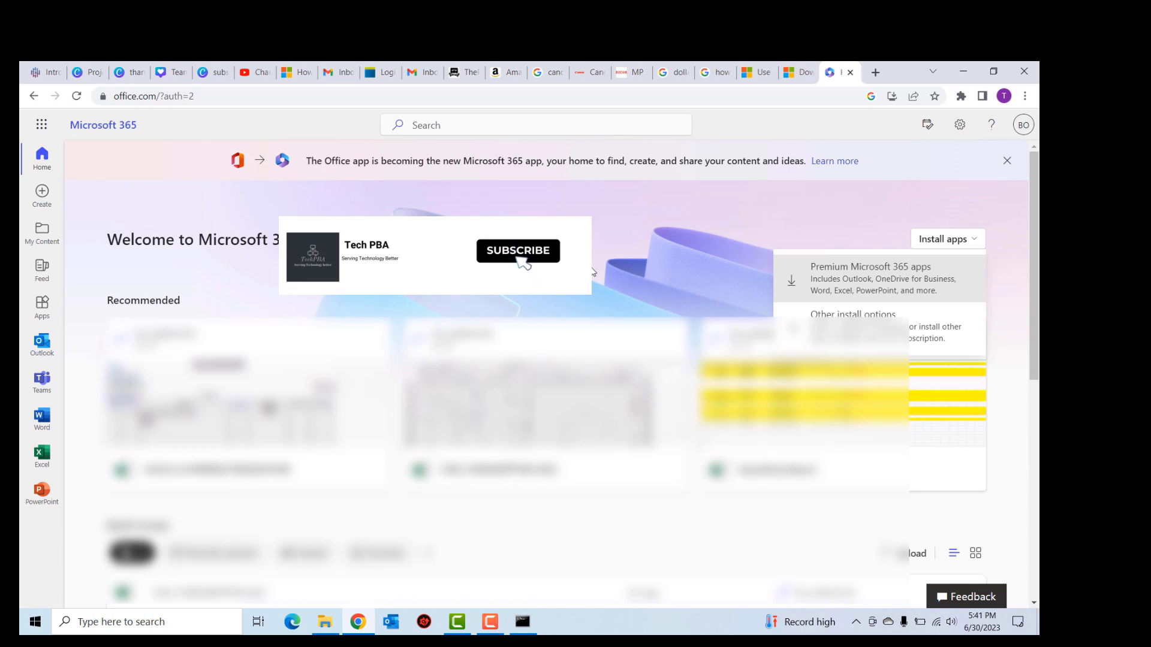
{"action": "key", "text": "Escape"}
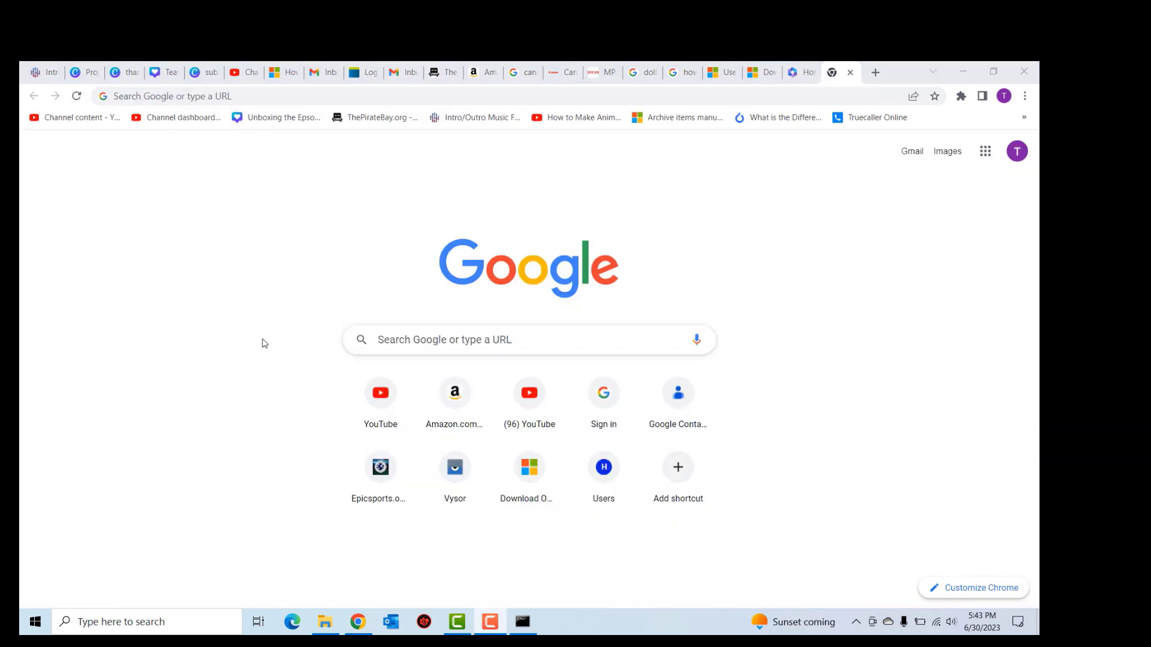
Switch to File Explorer and create a folder named ODT on Local Disk (C:).
{"action": "key", "text": "super+e"}
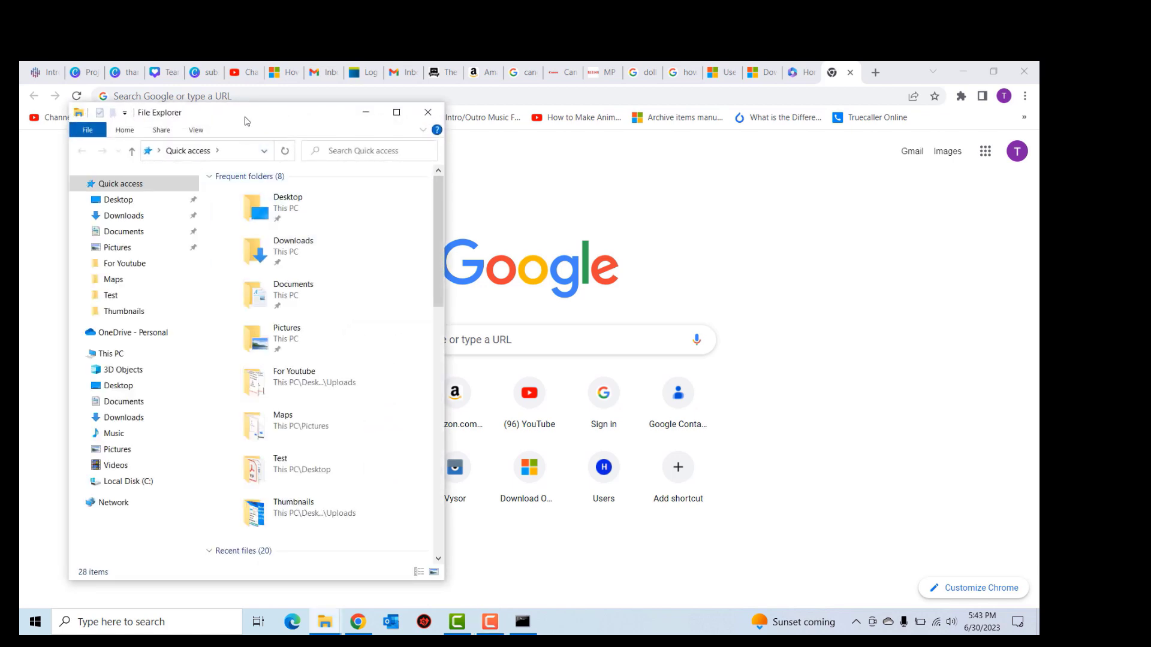
{"action": "mouse_move", "coordinate": [237, 113]}
{"action": "left_mouse_down"}
{"action": "mouse_move", "coordinate": [243, 132]}
{"action": "mouse_move", "coordinate": [217, 132]}
{"action": "mouse_move", "coordinate": [234, 132]}
{"action": "left_mouse_up"}
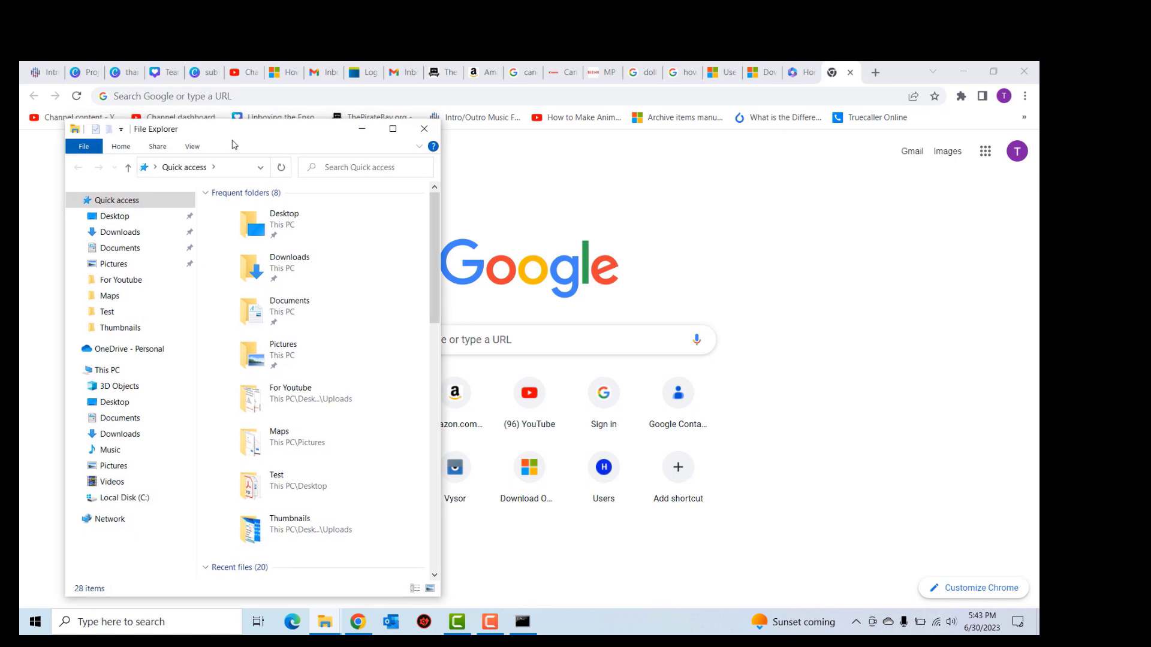
{"action": "left_click", "coordinate": [116, 500]}
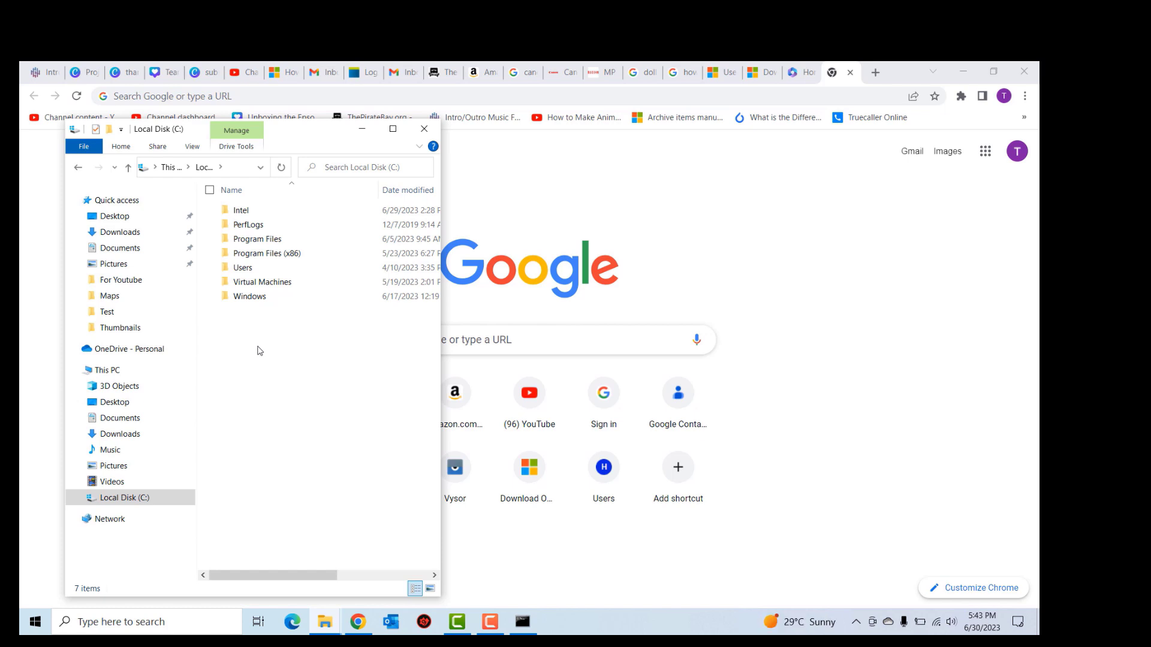
{"action": "left_click", "coordinate": [109, 129]}
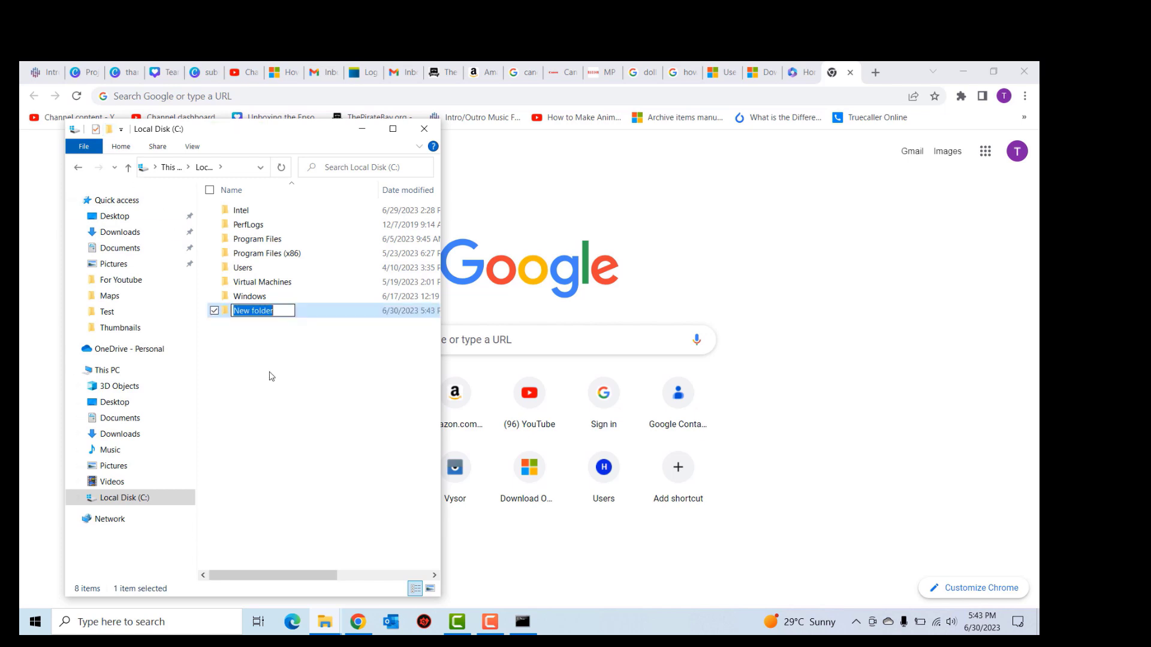
{"action": "type", "text": "ODT"}
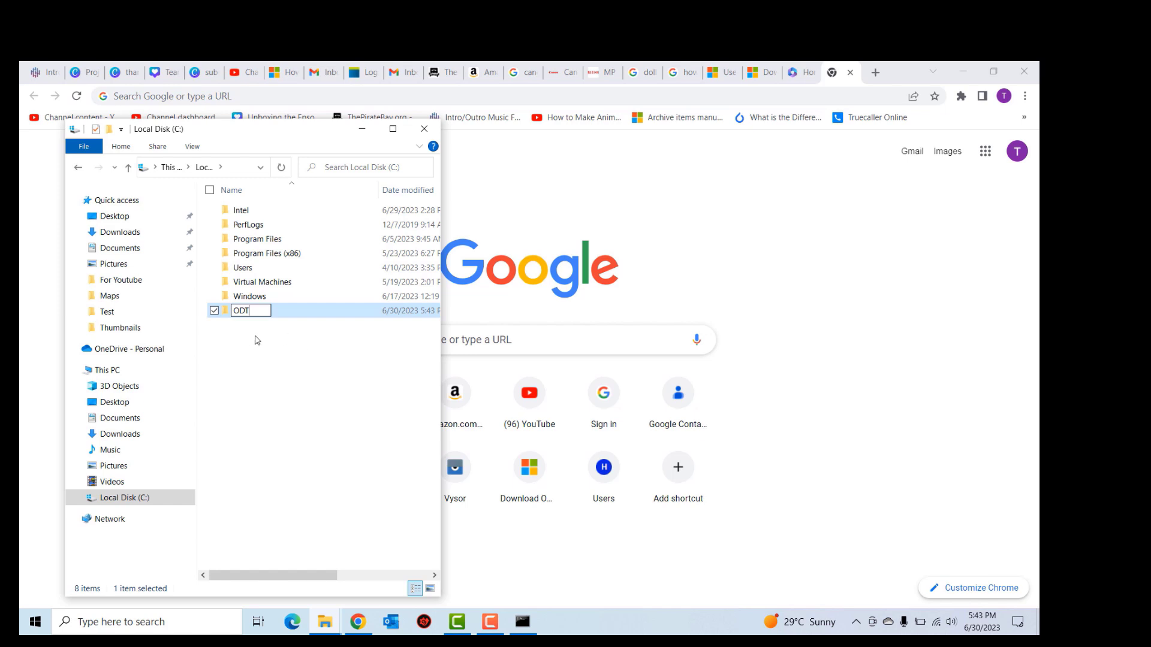
{"action": "left_click", "coordinate": [257, 354]}
{"action": "left_click", "coordinate": [239, 316]}
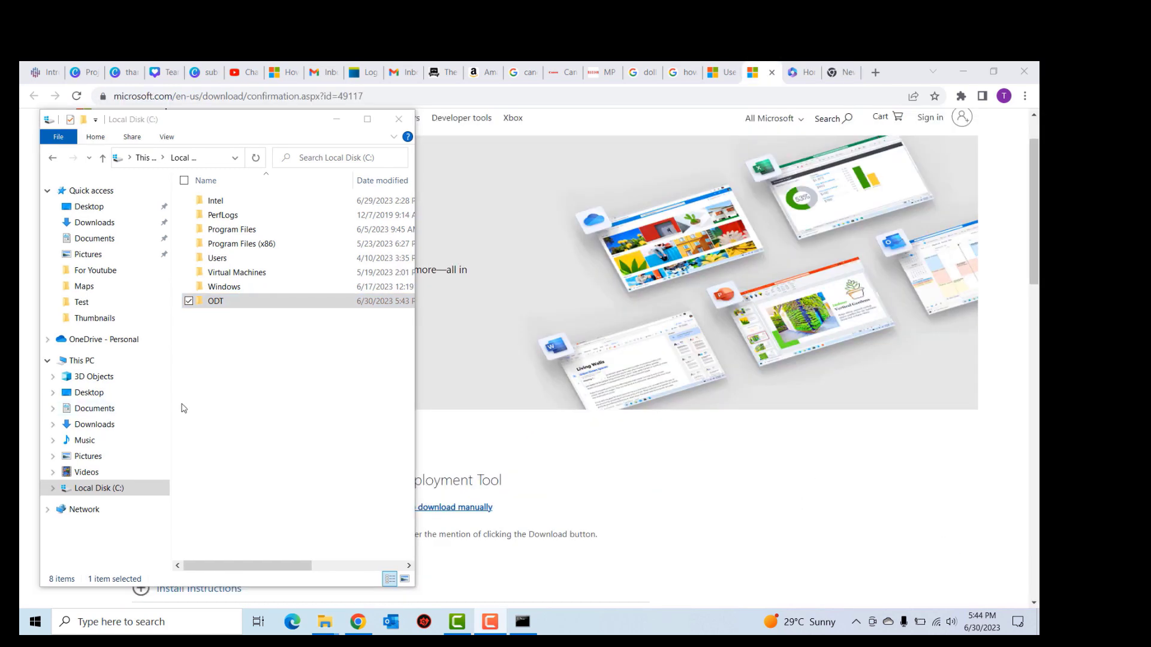
{"action": "left_click", "coordinate": [226, 394]}
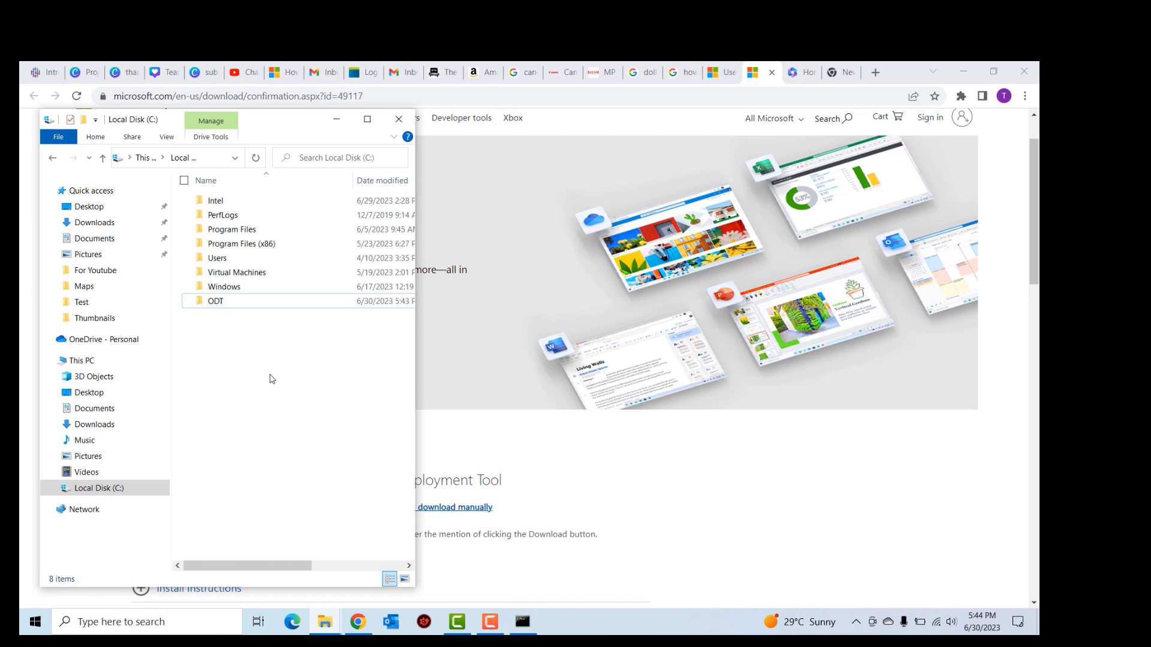
Download the Office Deployment Tool by reloading its Microsoft Download Center confirmation page in Chrome, and show the downloaded file in its folder.
{"action": "left_click", "coordinate": [757, 432]}
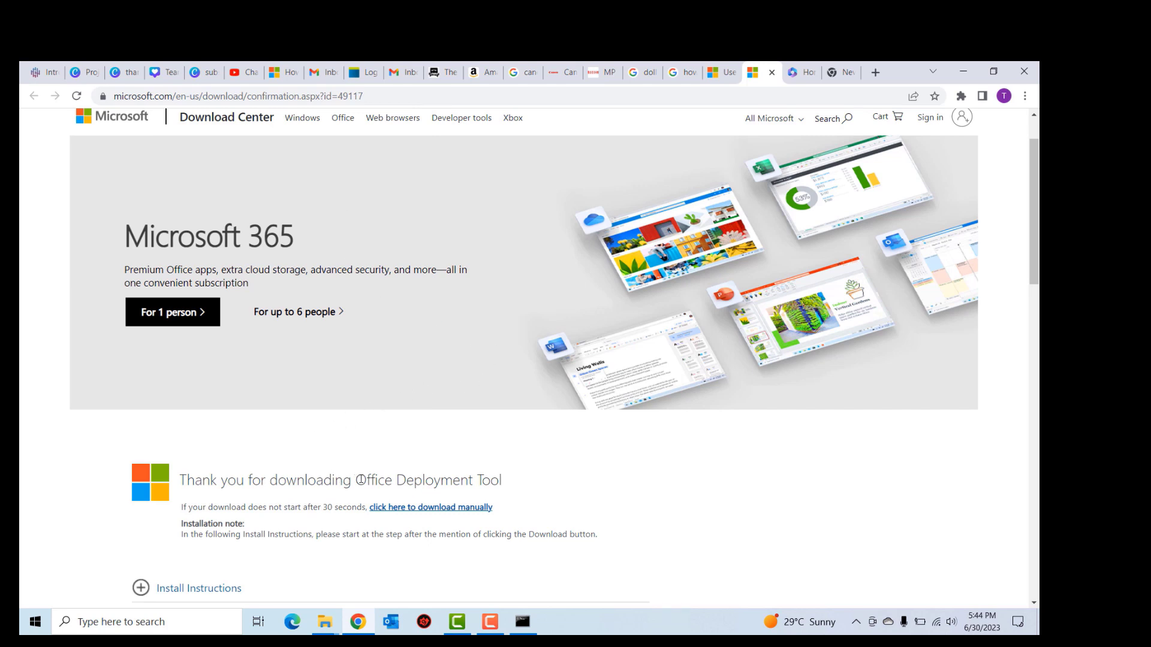
{"action": "left_click_drag", "start_coordinate": [356, 480], "coordinate": [501, 479]}
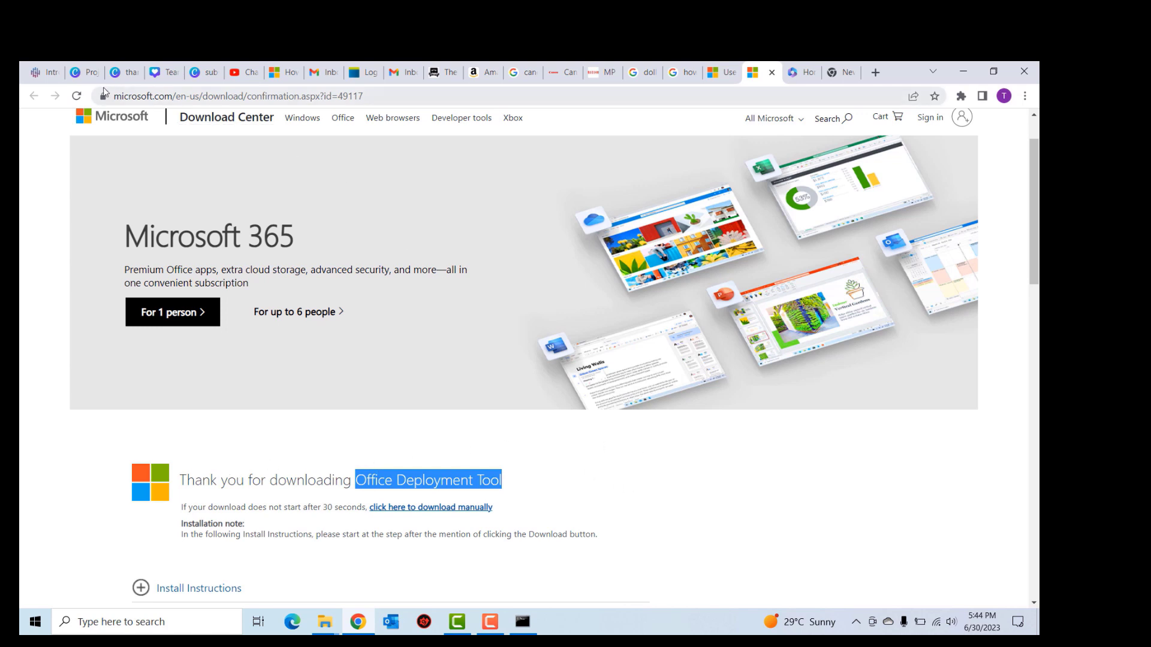
{"action": "left_click", "coordinate": [76, 97]}
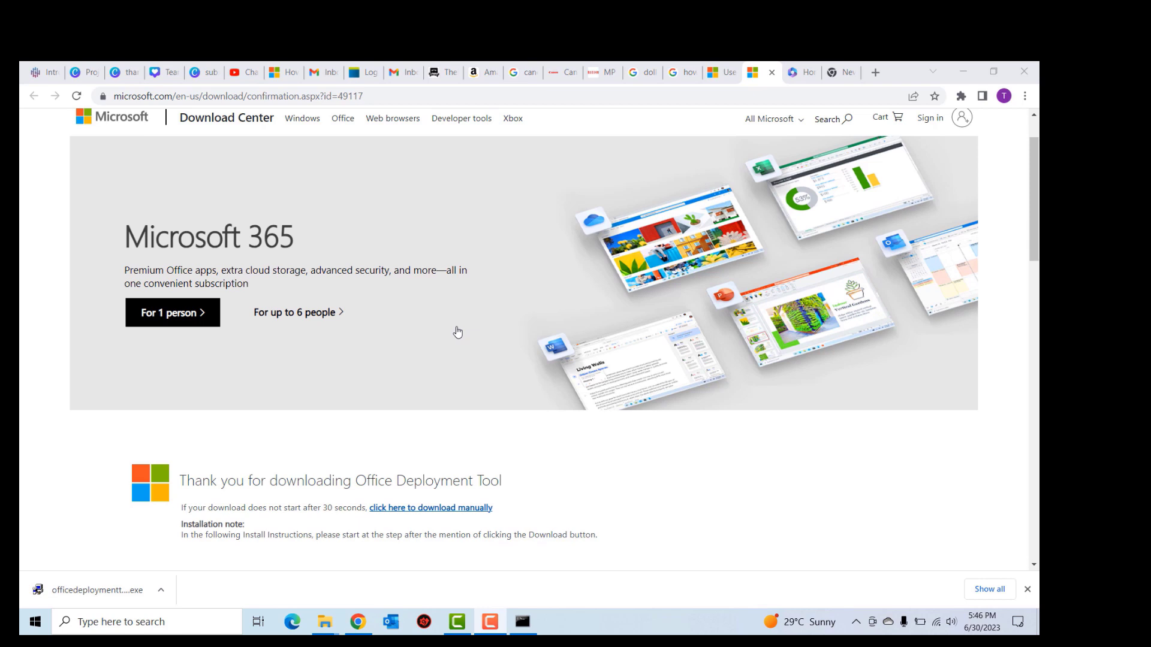
{"action": "left_click", "coordinate": [160, 590]}
{"action": "left_click", "coordinate": [201, 545]}
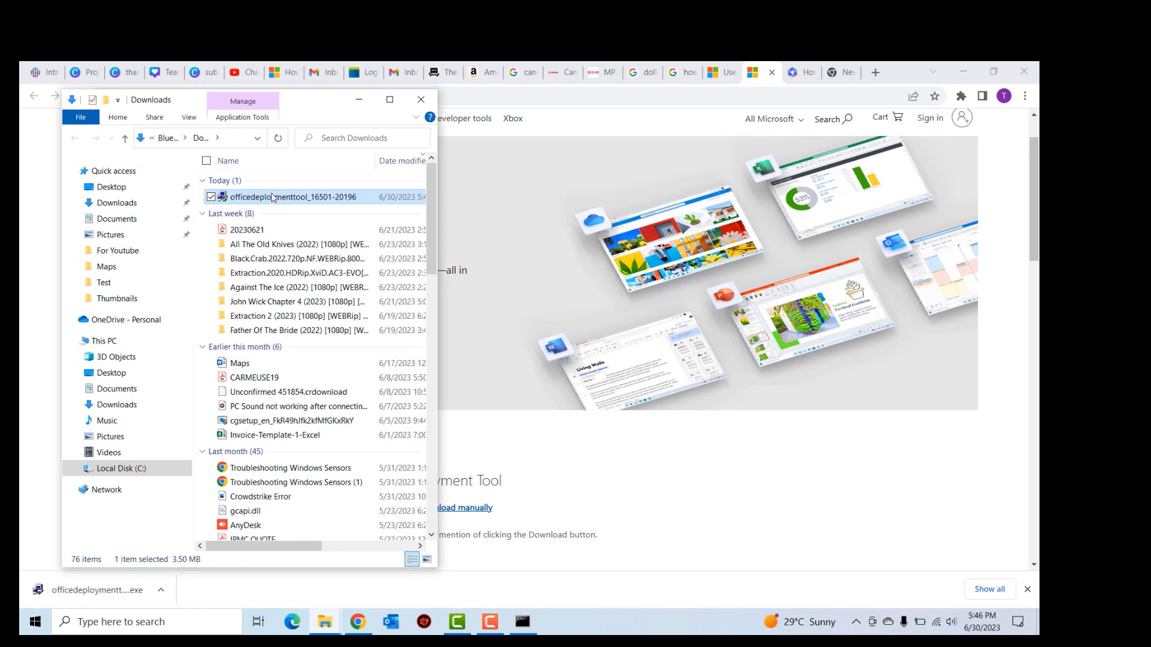
{"action": "double_click", "coordinate": [272, 198]}
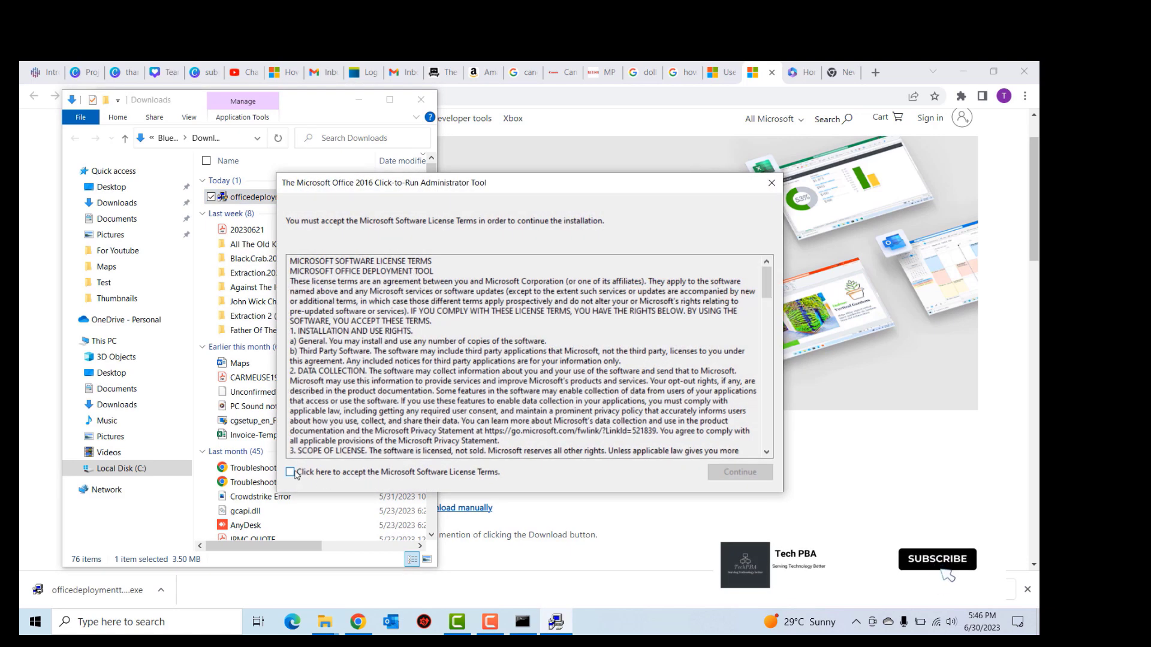
{"action": "left_click", "coordinate": [291, 471]}
{"action": "left_click", "coordinate": [738, 472]}
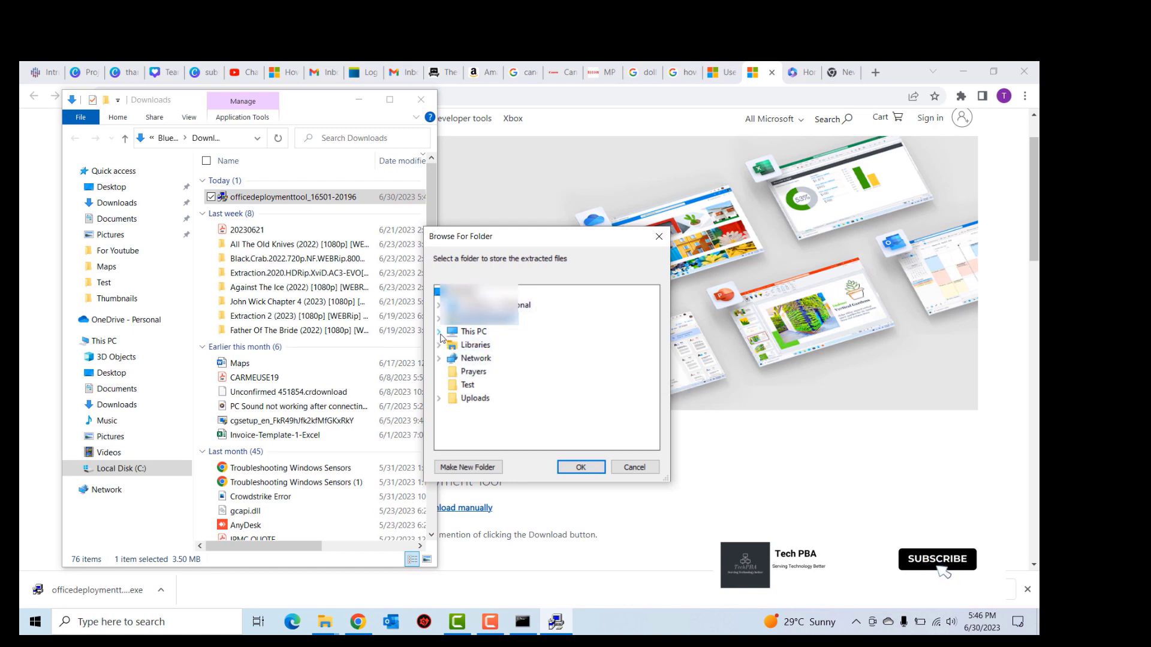
Extract the deployment tool files into the ODT folder on Local Disk (C:) and open that folder.
{"action": "left_click", "coordinate": [440, 334]}
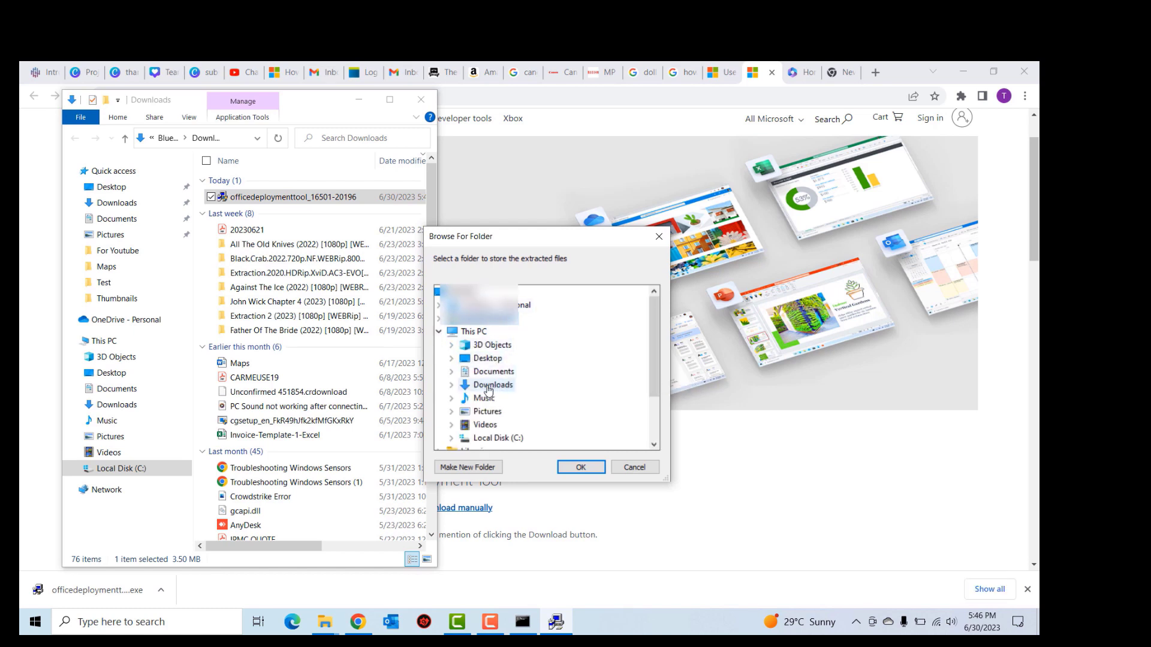
{"action": "scroll", "coordinate": [658, 375], "scroll_direction": "down", "scroll_amount": 1}
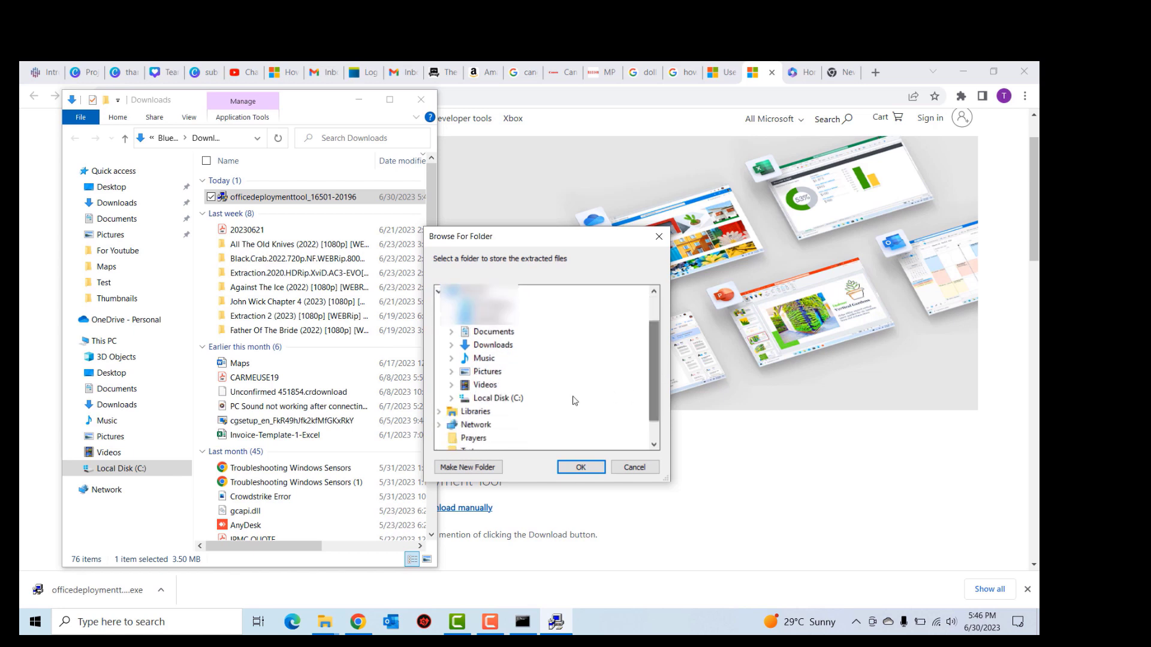
{"action": "left_click", "coordinate": [453, 401]}
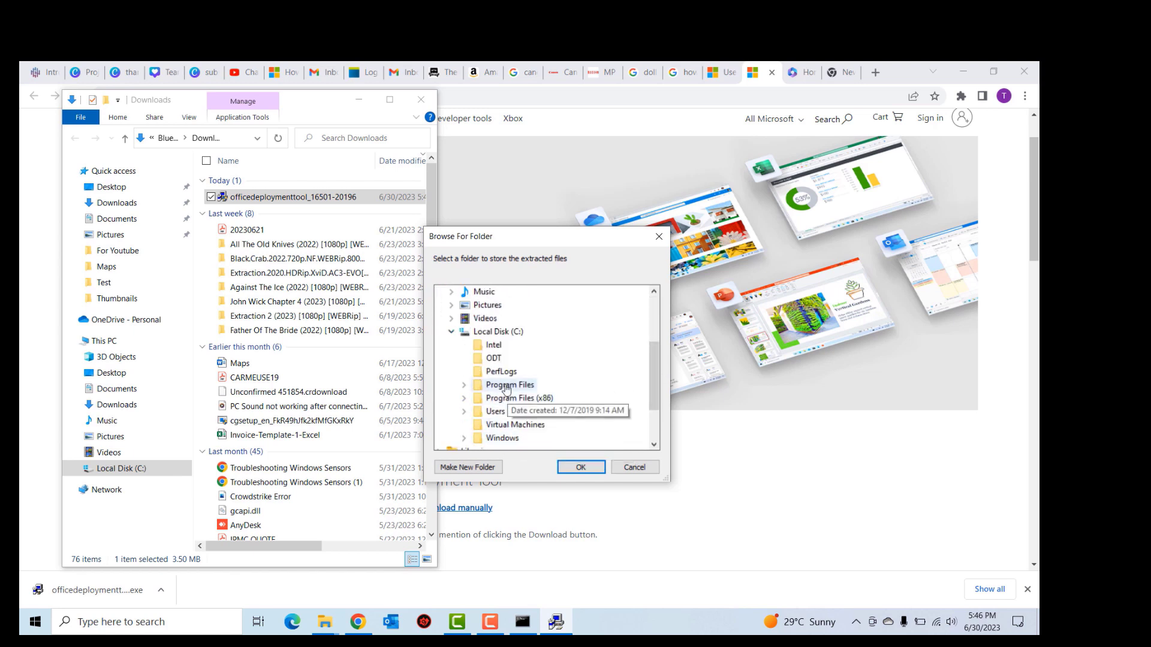
{"action": "left_click", "coordinate": [575, 469]}
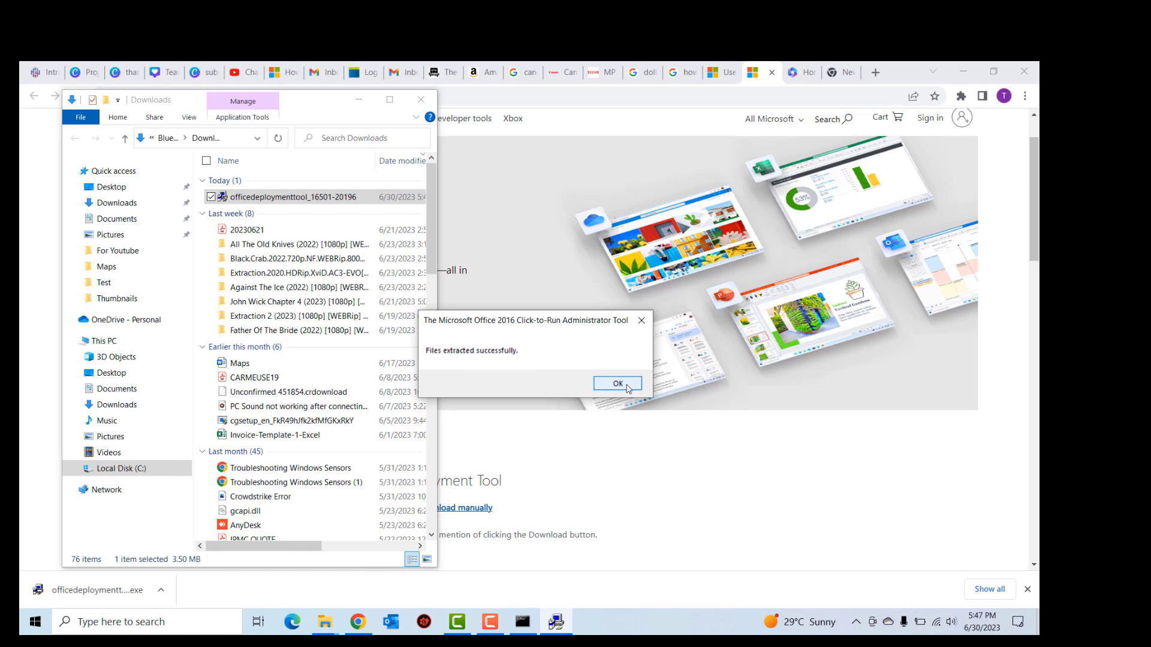
{"action": "left_click", "coordinate": [618, 383]}
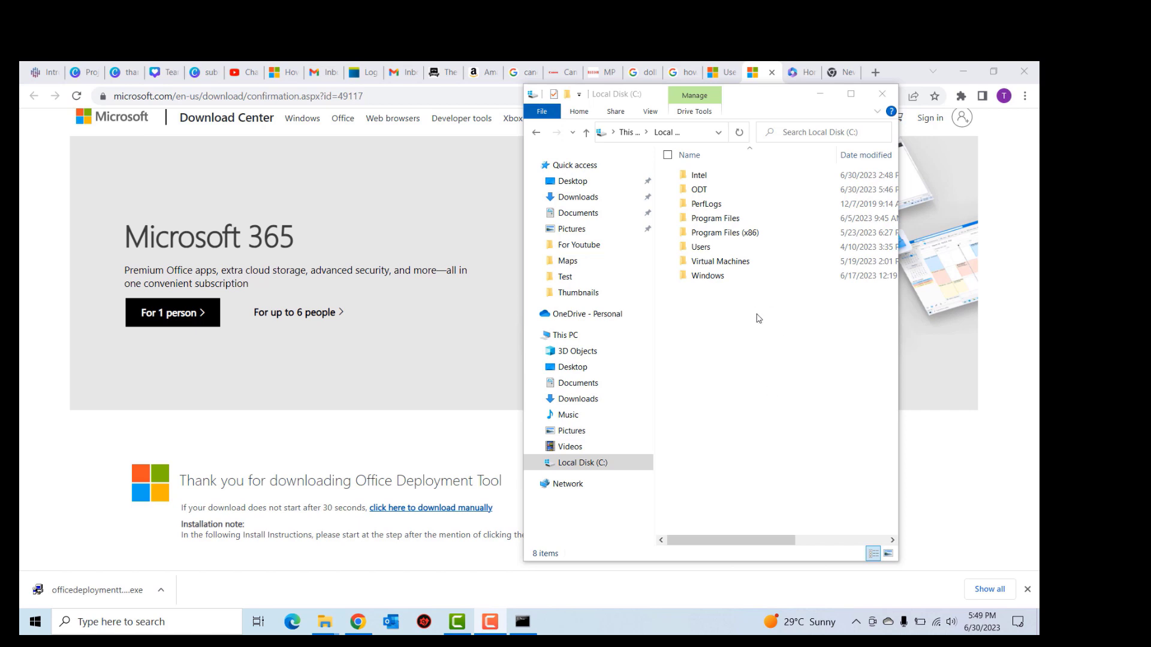
{"action": "double_click", "coordinate": [700, 190]}
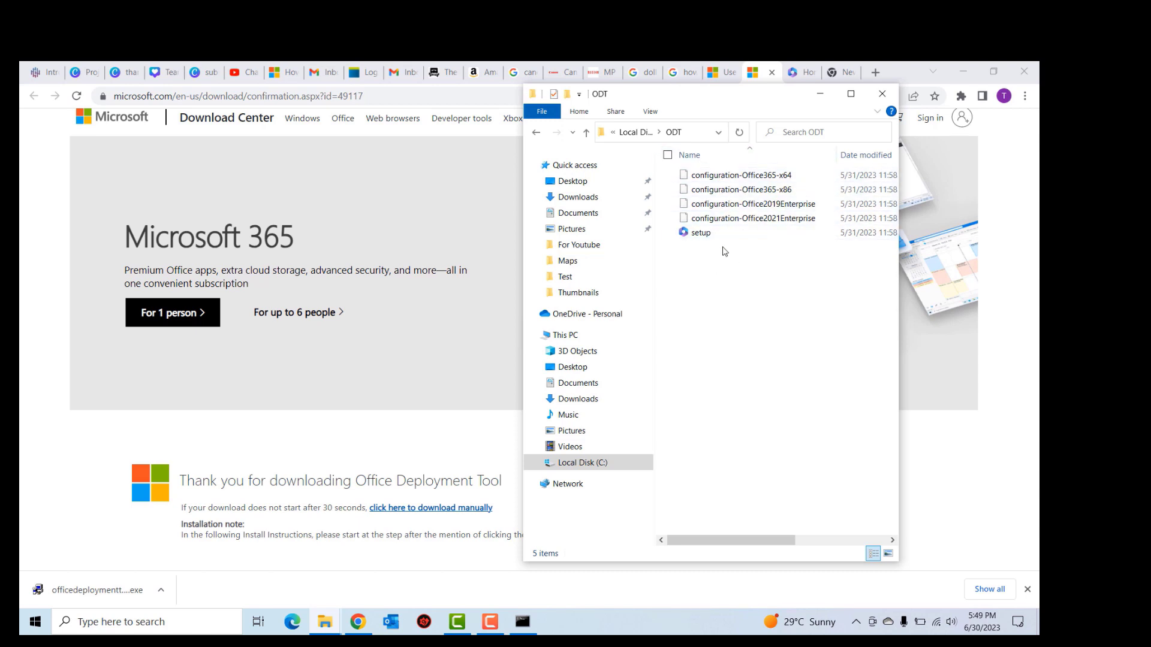
{"action": "left_click", "coordinate": [741, 301]}
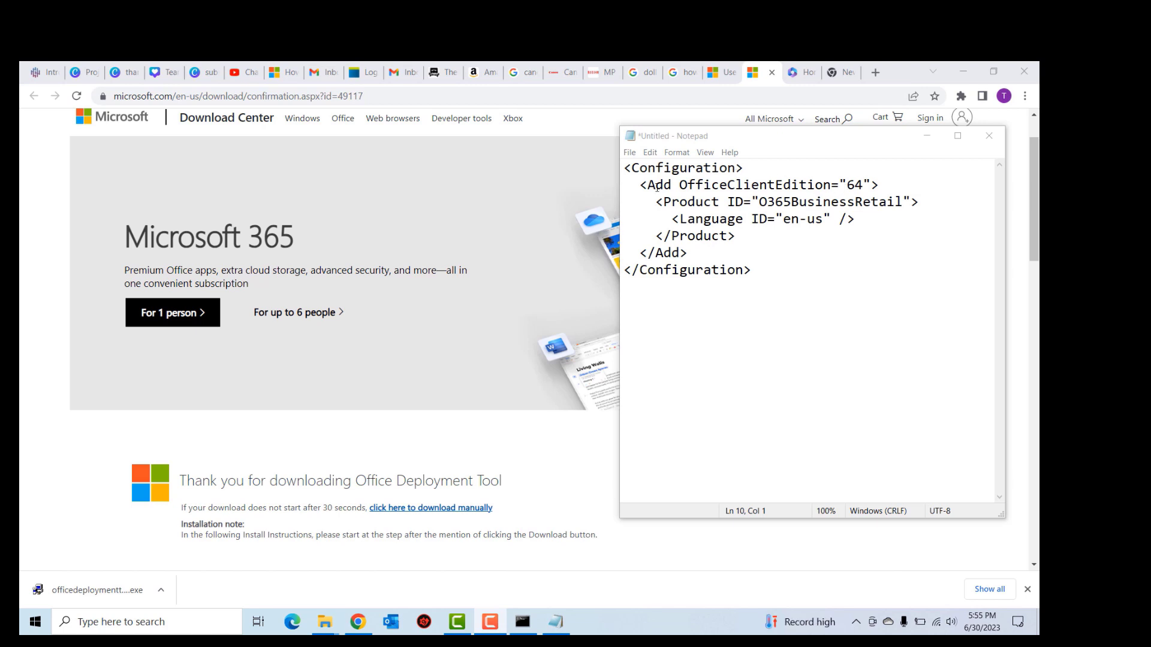
Save the O365BusinessRetail configuration text from Notepad as installOfficeBusRet64.xml in the ODT folder on Local Disk (C:).
{"action": "left_click_drag", "start_coordinate": [625, 167], "coordinate": [760, 269]}
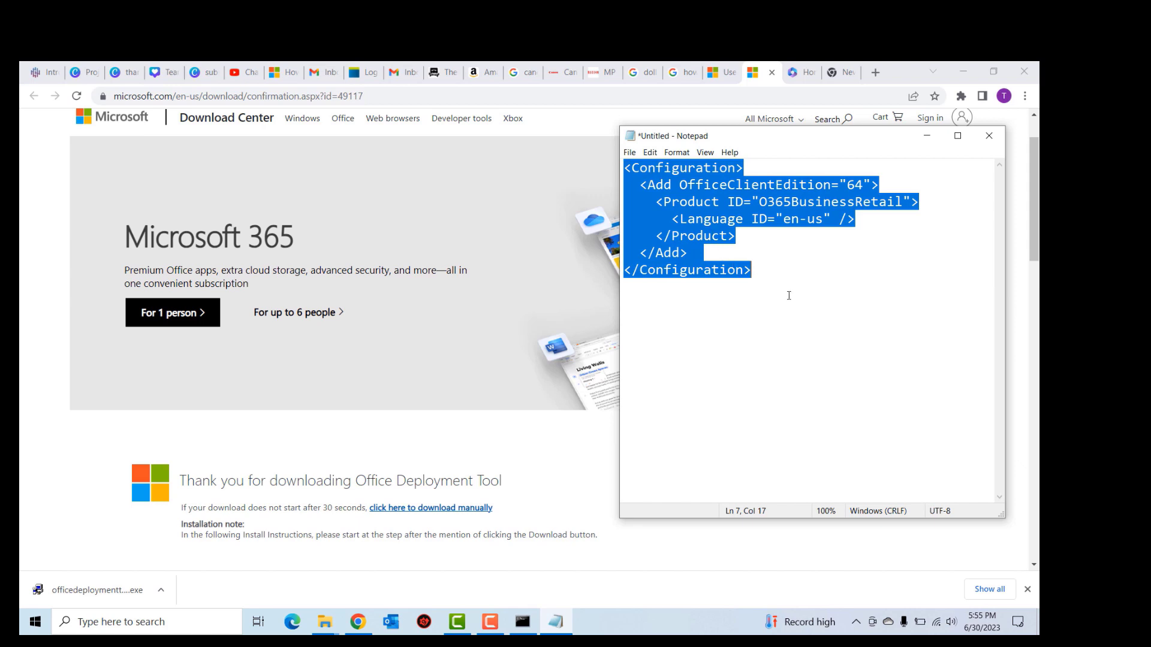
{"action": "left_click", "coordinate": [630, 153]}
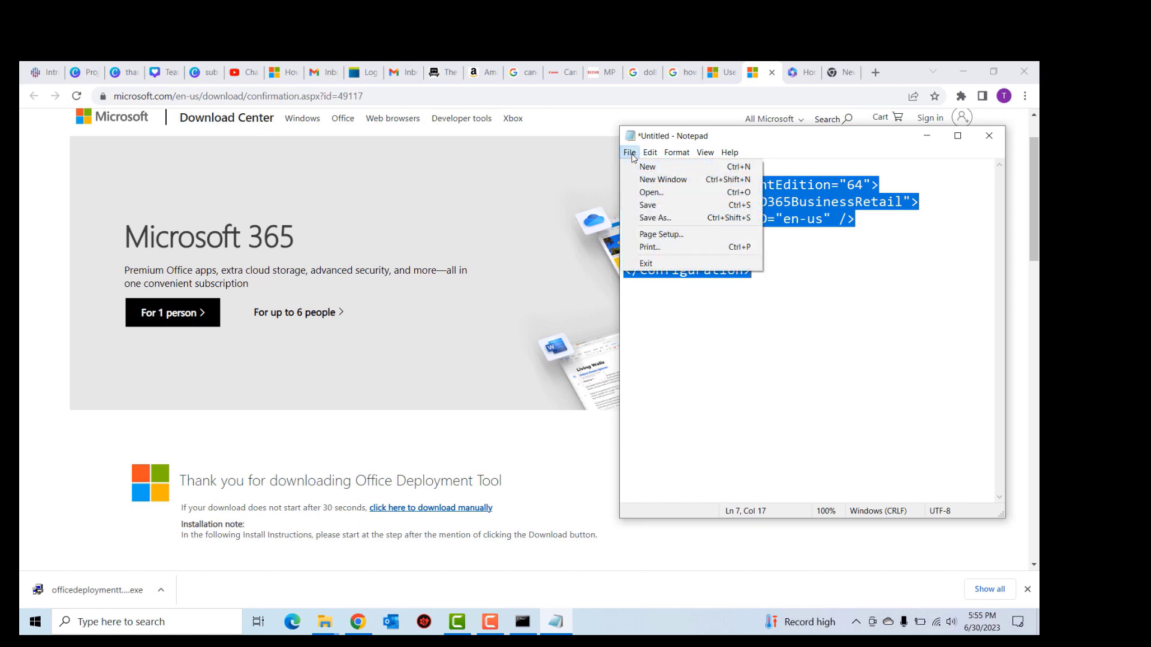
{"action": "left_click", "coordinate": [659, 219]}
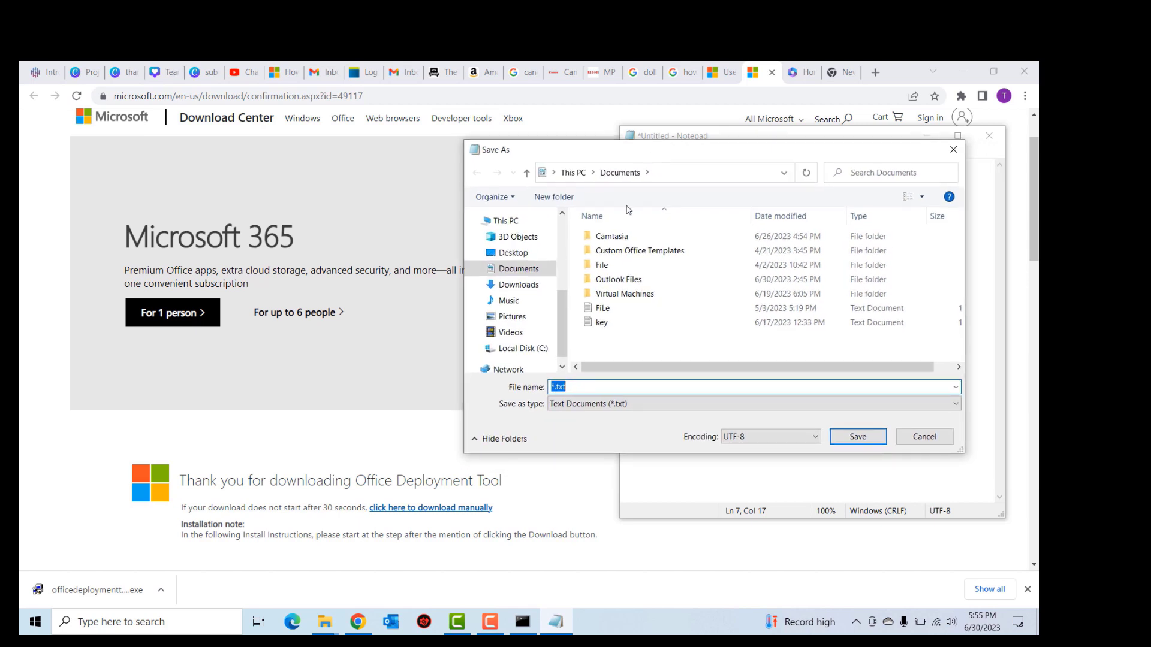
{"action": "scroll", "coordinate": [562, 319], "scroll_direction": "down", "scroll_amount": 1}
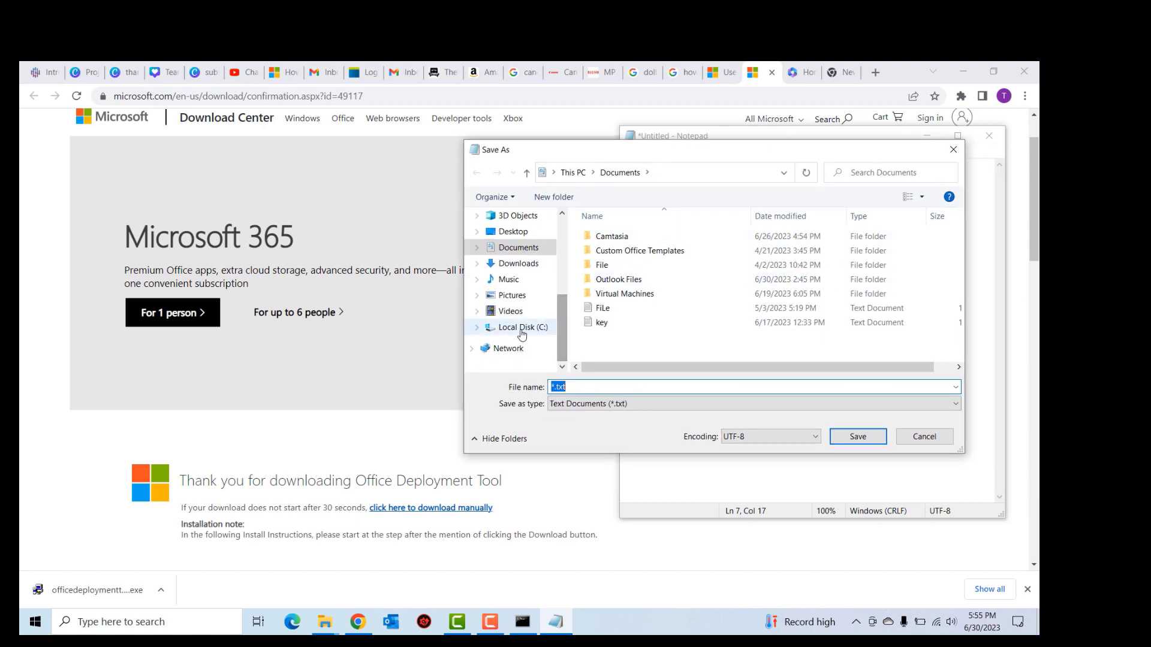
{"action": "left_click", "coordinate": [522, 331]}
{"action": "double_click", "coordinate": [606, 250]}
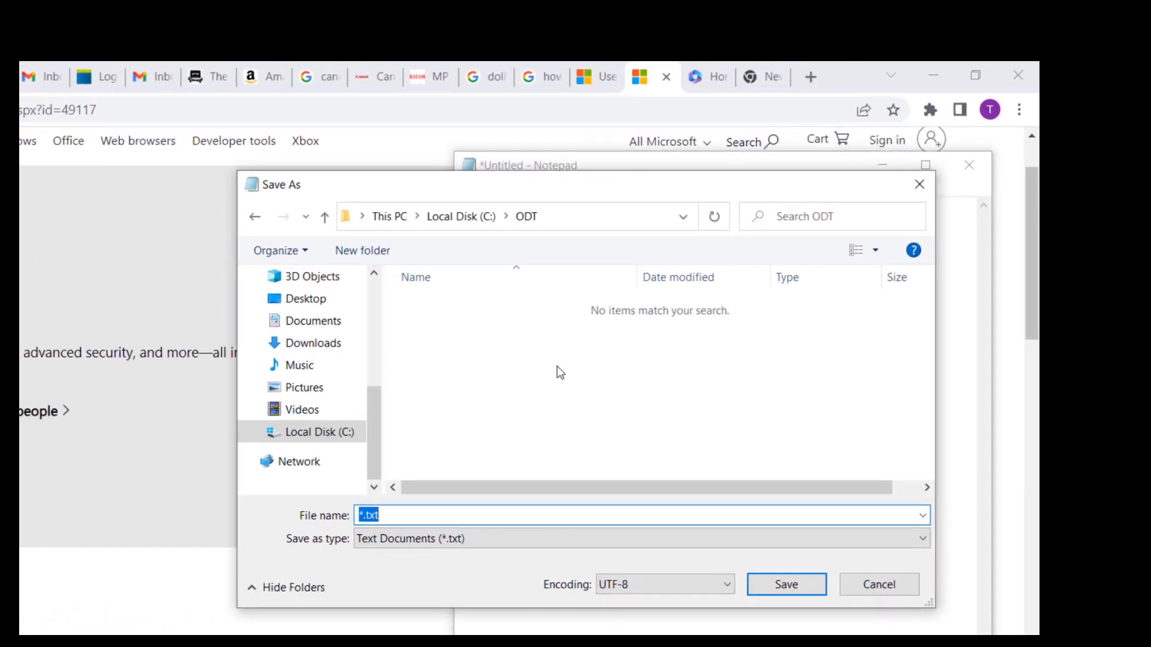
{"action": "type", "text": "installOfficeBusRet64.xml"}
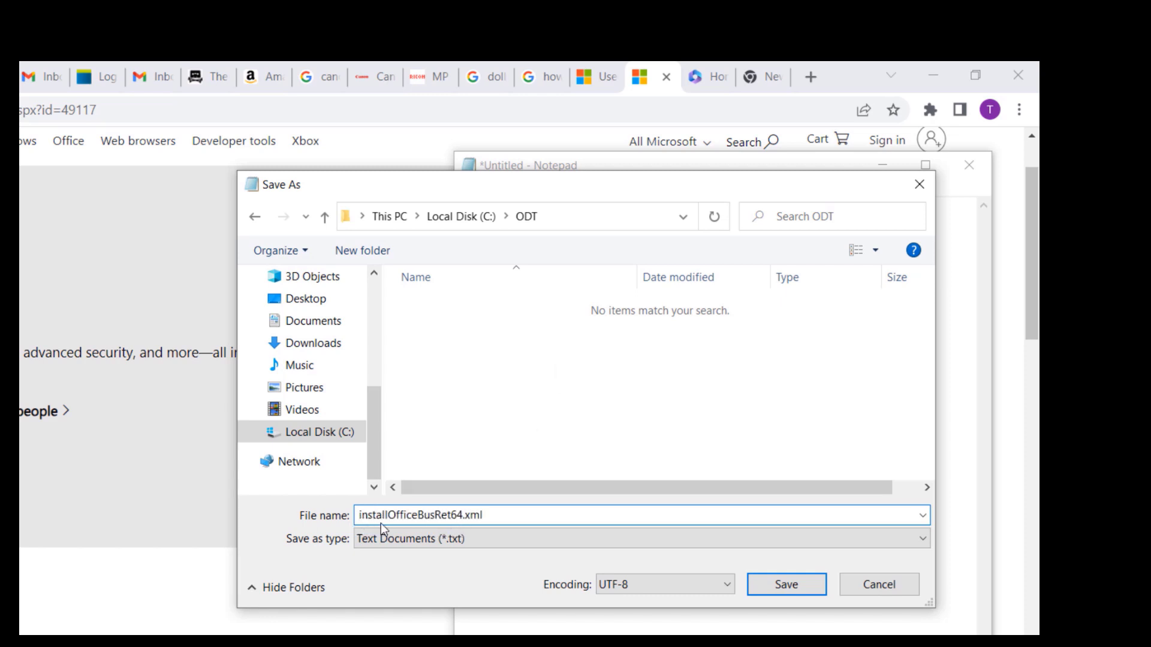
{"action": "left_click_drag", "start_coordinate": [359, 514], "coordinate": [497, 522]}
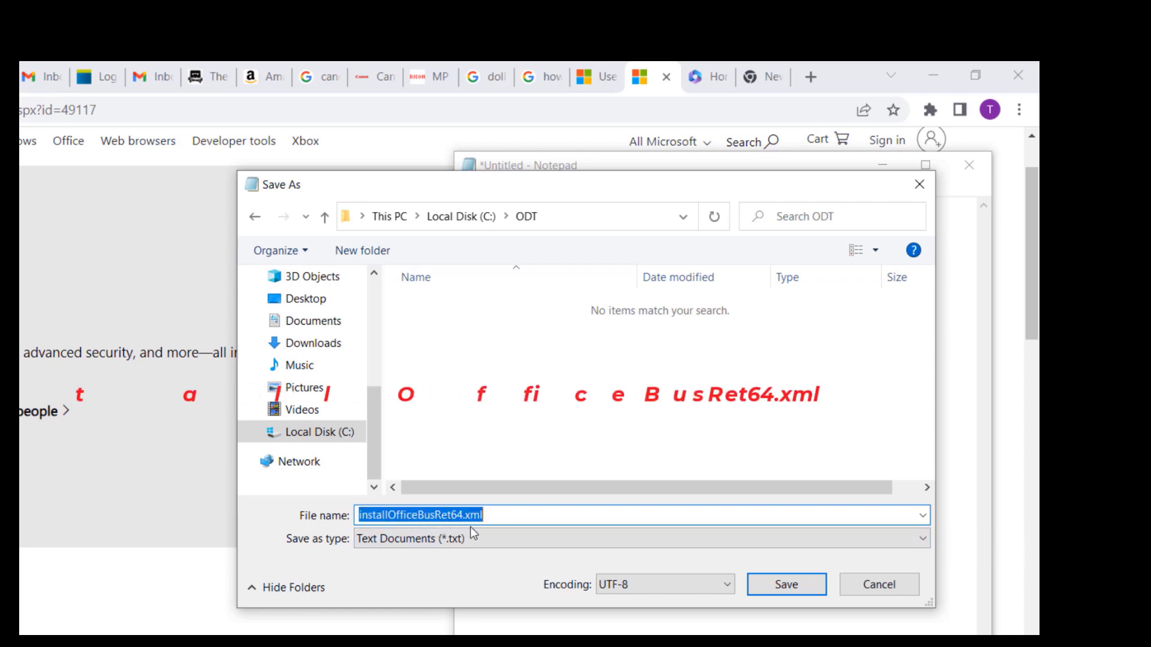
{"action": "left_click", "coordinate": [498, 360]}
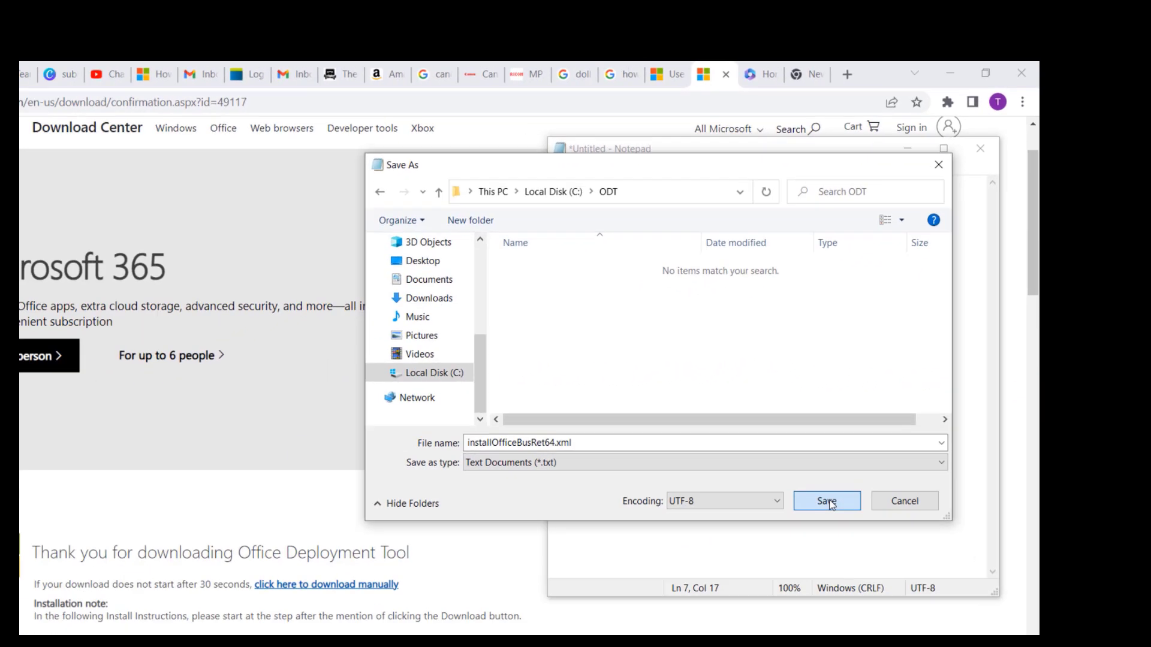
{"action": "left_click", "coordinate": [788, 585]}
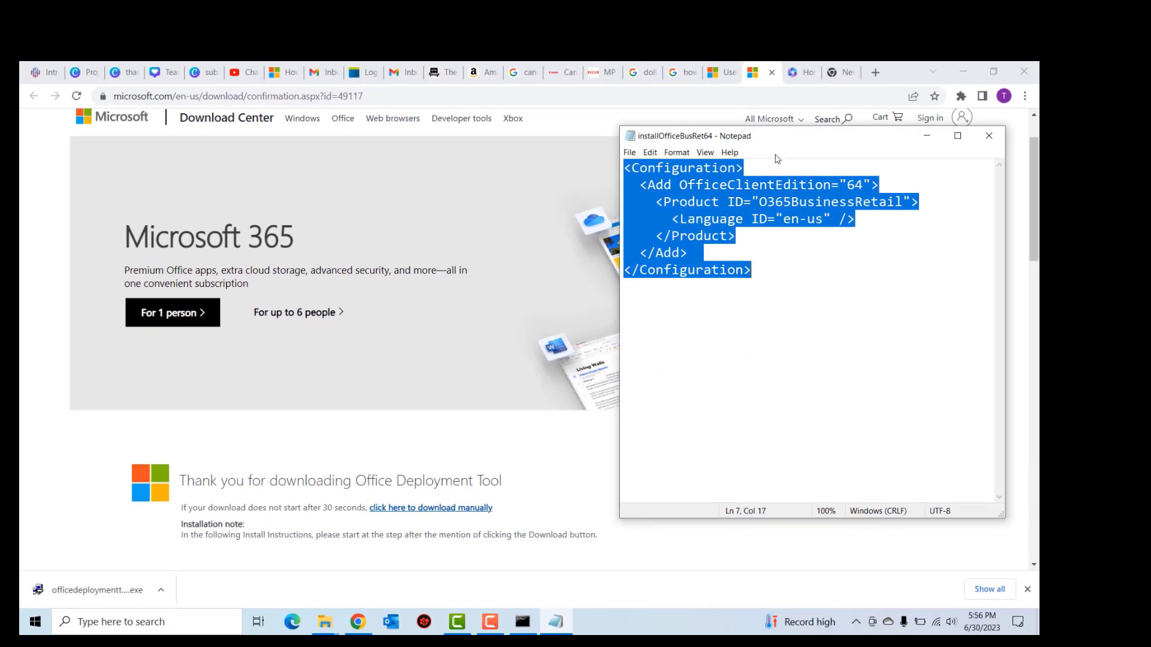
Highlight the Language ID="en-us" element in the saved configuration to examine the language setting.
{"action": "left_click_drag", "start_coordinate": [679, 219], "coordinate": [847, 218]}
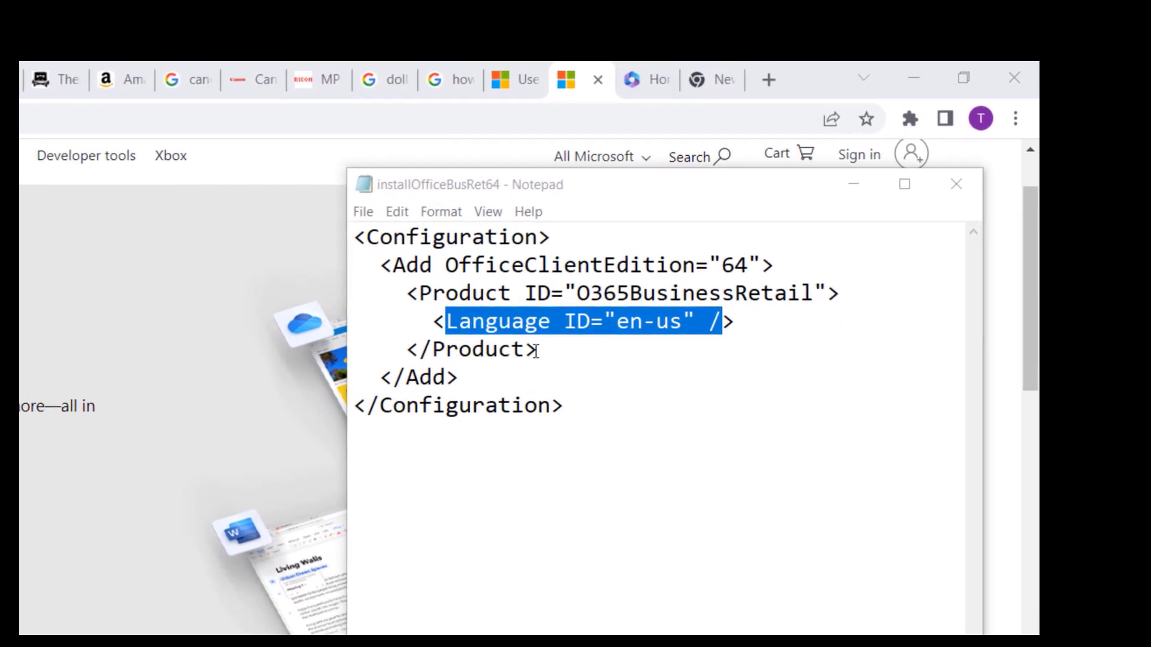
Compare the en-us language ID in the configuration text with the language code in the download page's web address.
{"action": "left_click", "coordinate": [445, 322]}
{"action": "left_click_drag", "start_coordinate": [445, 322], "coordinate": [693, 324]}
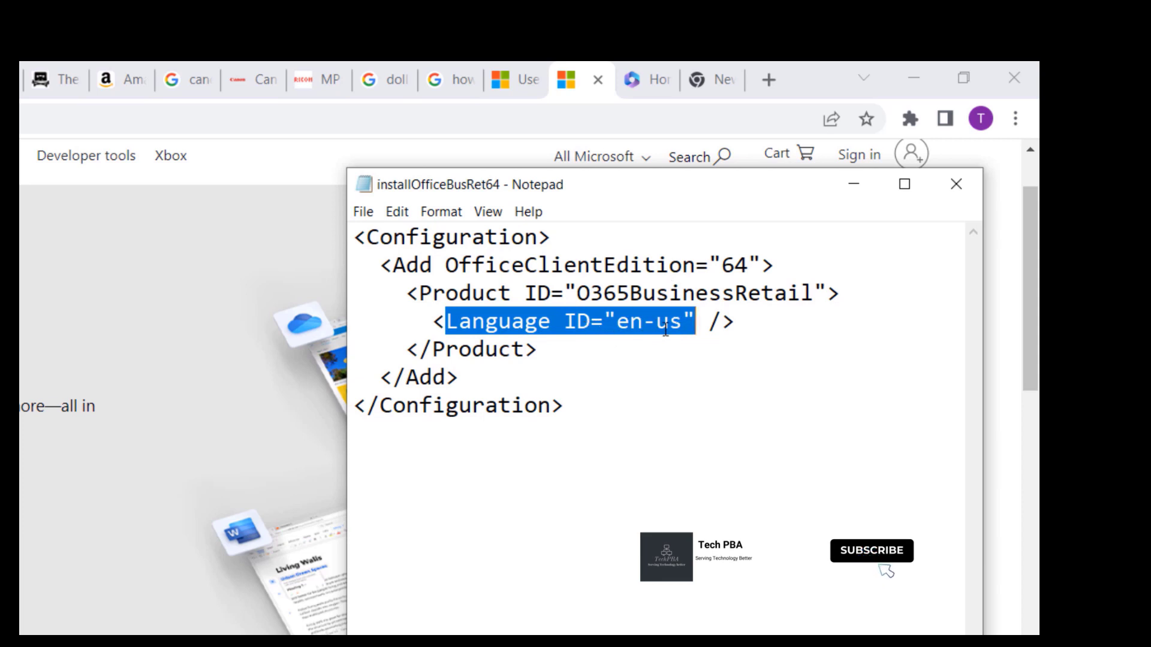
{"action": "left_click", "coordinate": [622, 322]}
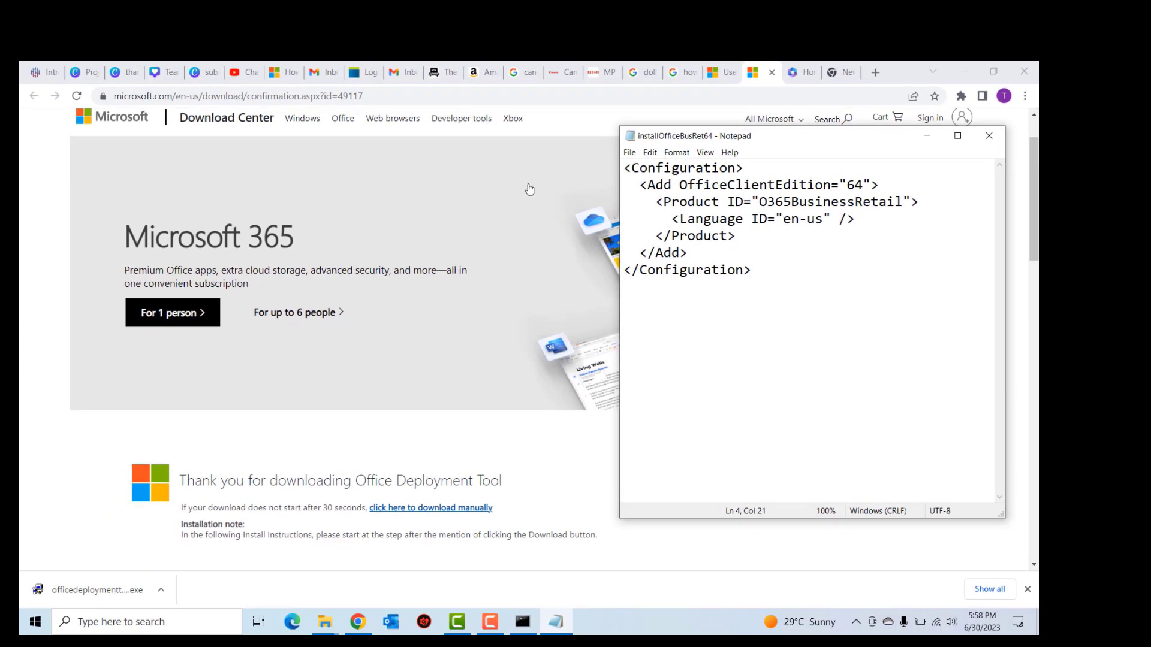
{"action": "left_click", "coordinate": [35, 183]}
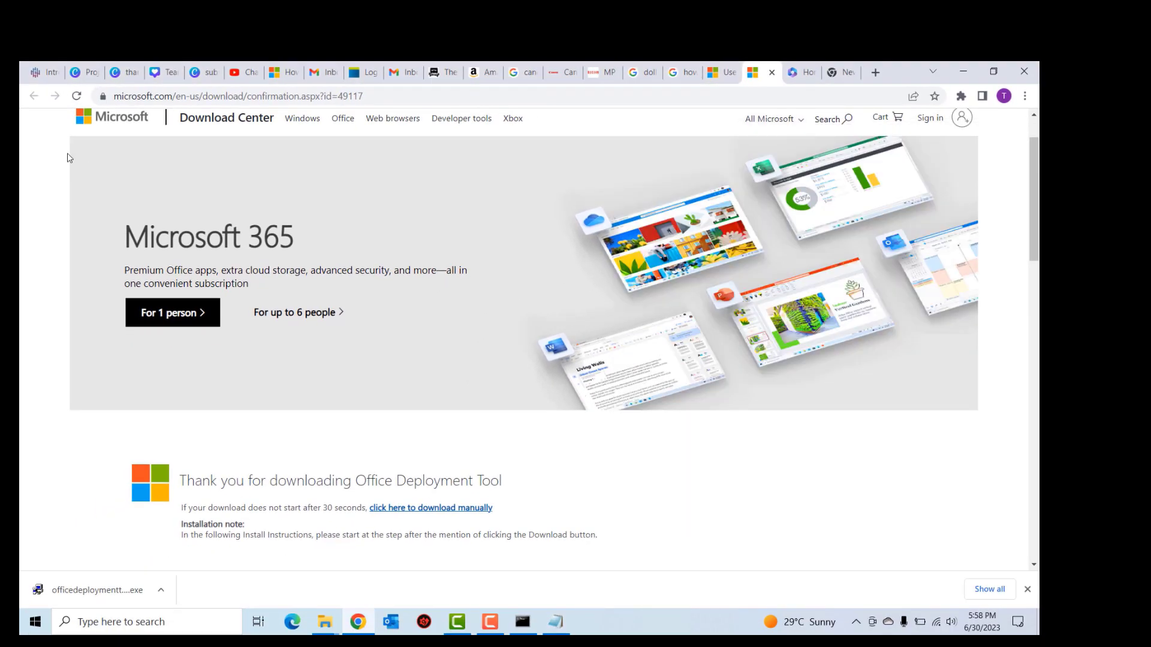
{"action": "left_click", "coordinate": [176, 96]}
{"action": "key", "text": "End"}
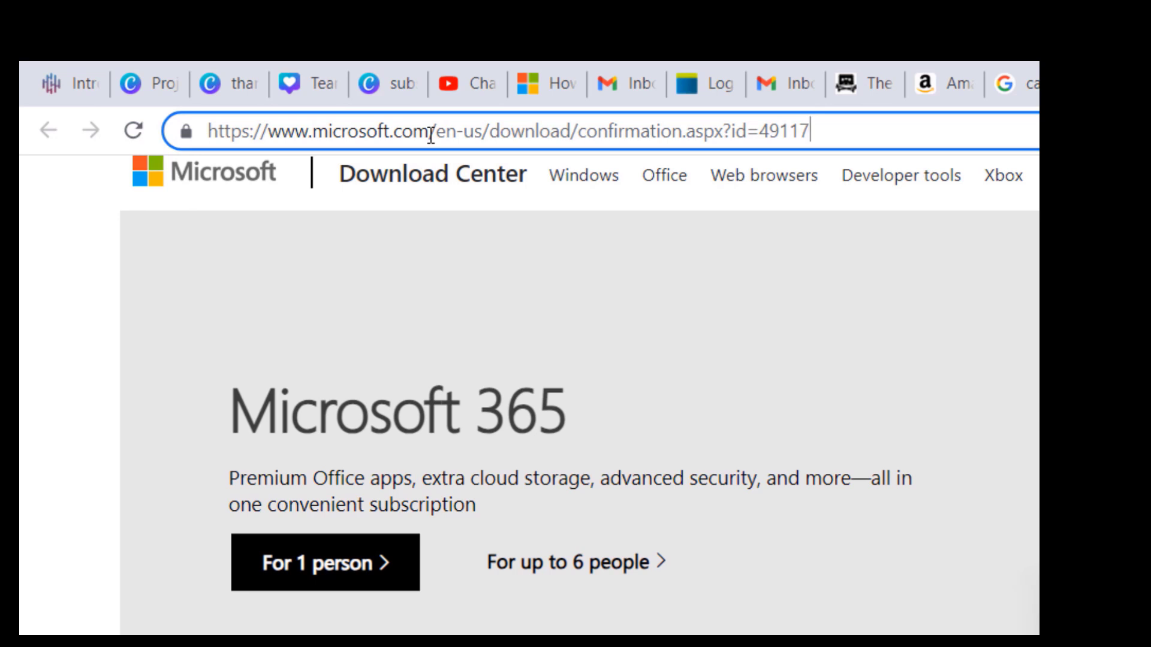
{"action": "left_click_drag", "start_coordinate": [436, 137], "coordinate": [484, 135]}
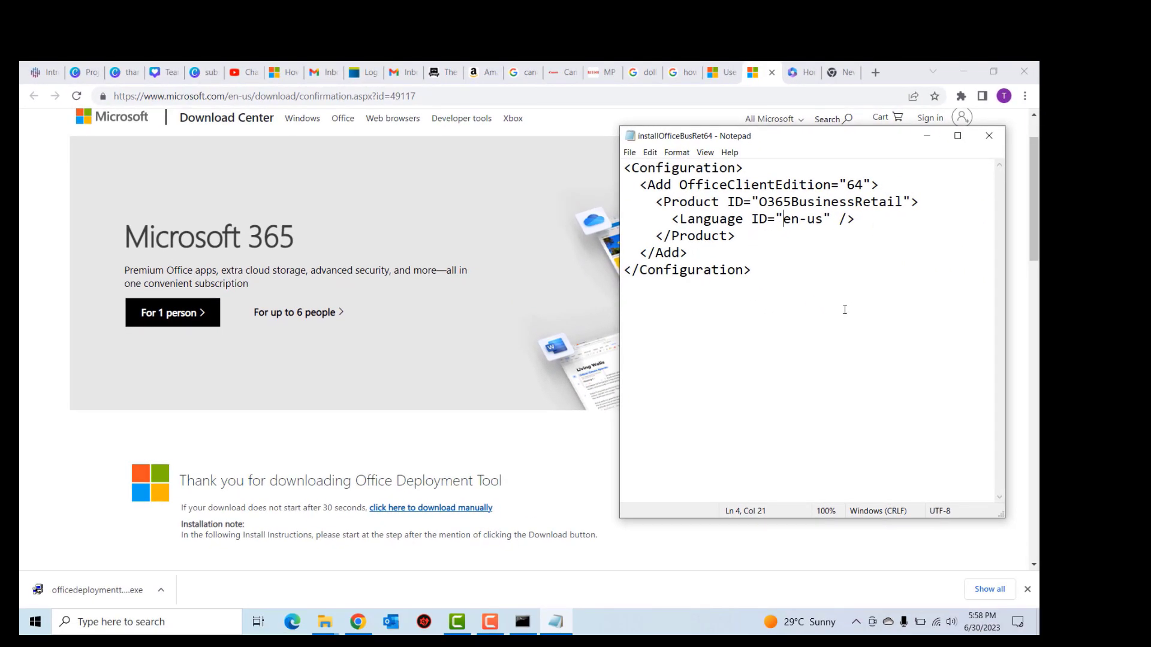
Save the installOfficeBusRet64 configuration file and close it.
{"action": "left_click", "coordinate": [630, 153]}
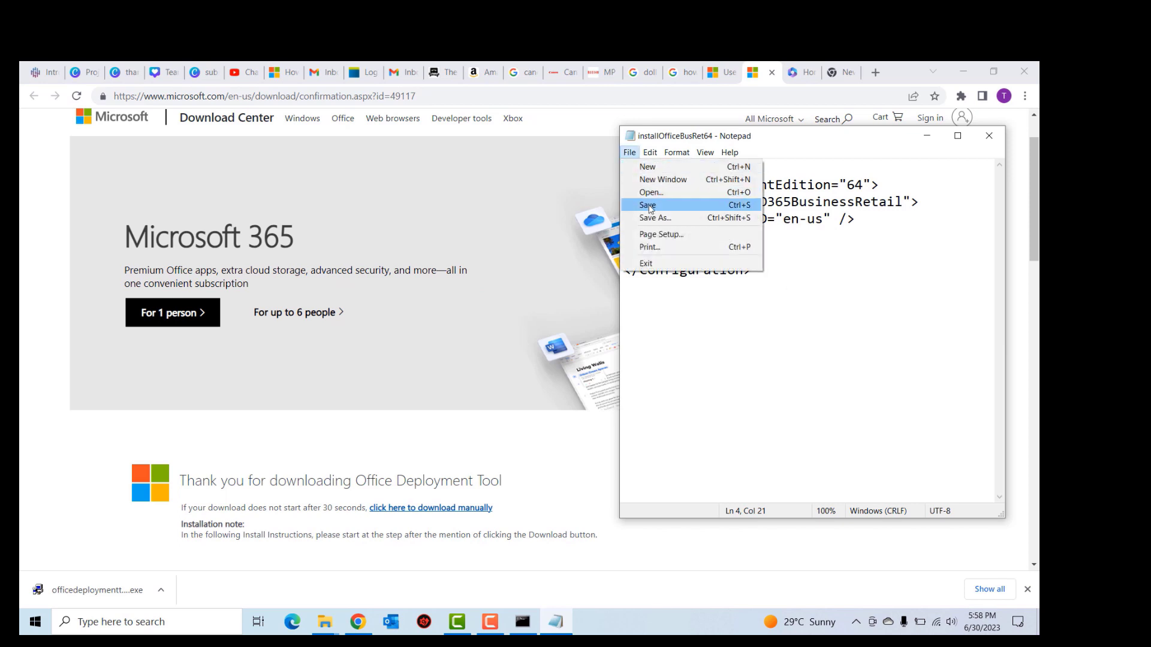
{"action": "left_click", "coordinate": [653, 206]}
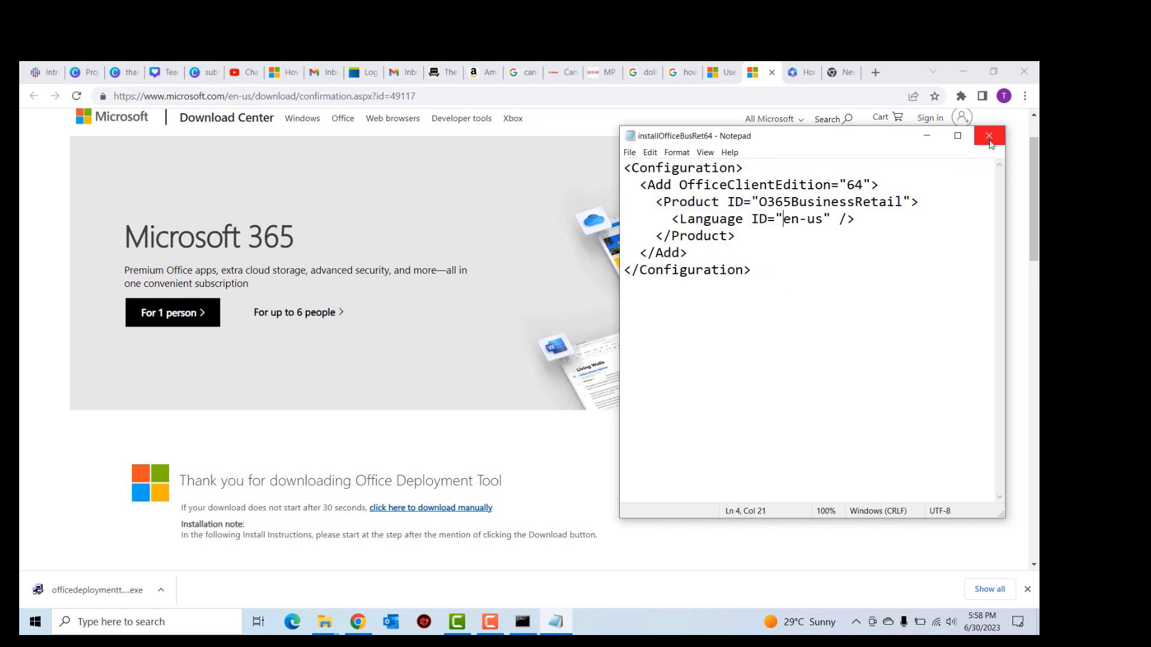
{"action": "left_click", "coordinate": [988, 135]}
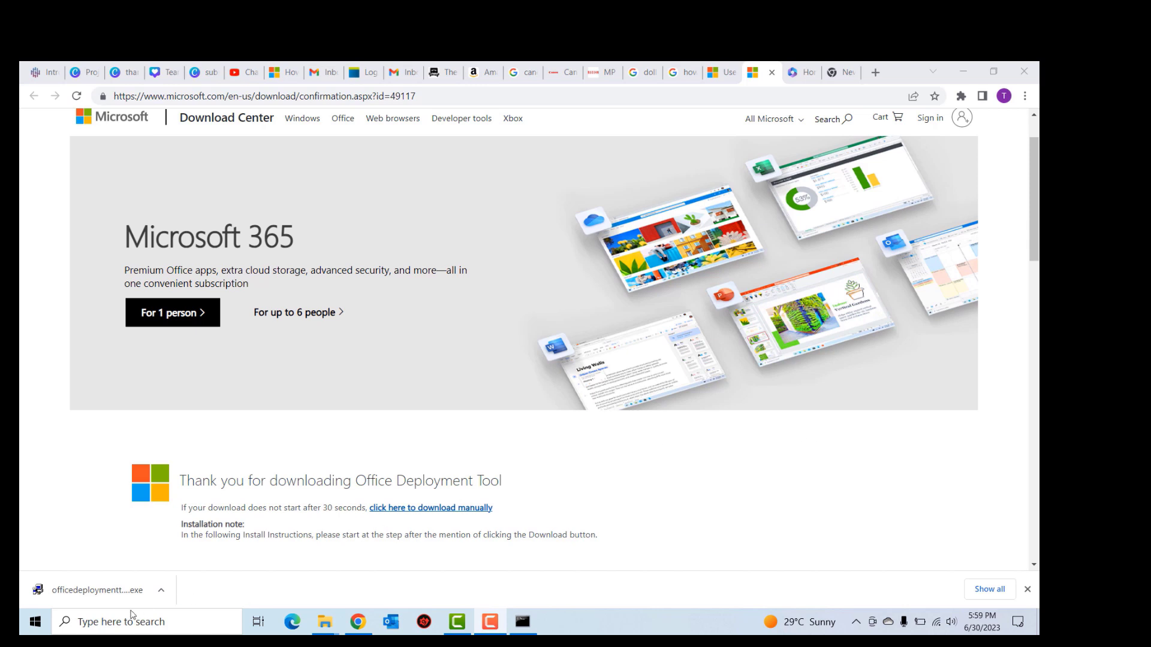
{"action": "left_click", "coordinate": [115, 625]}
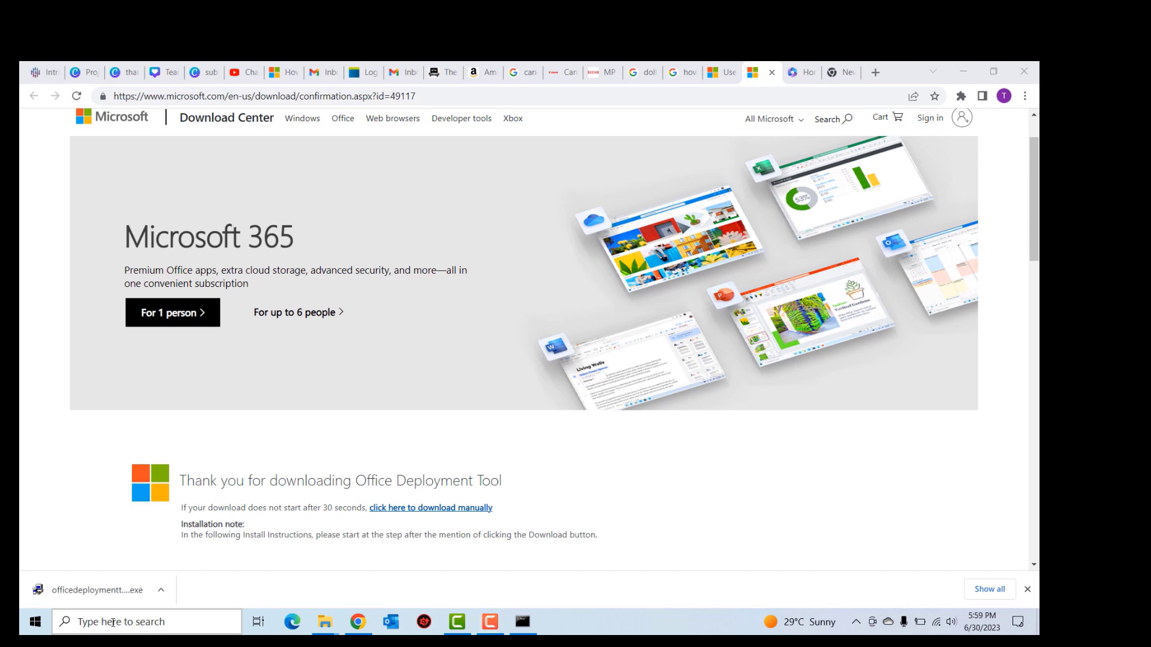
{"action": "type", "text": "run"}
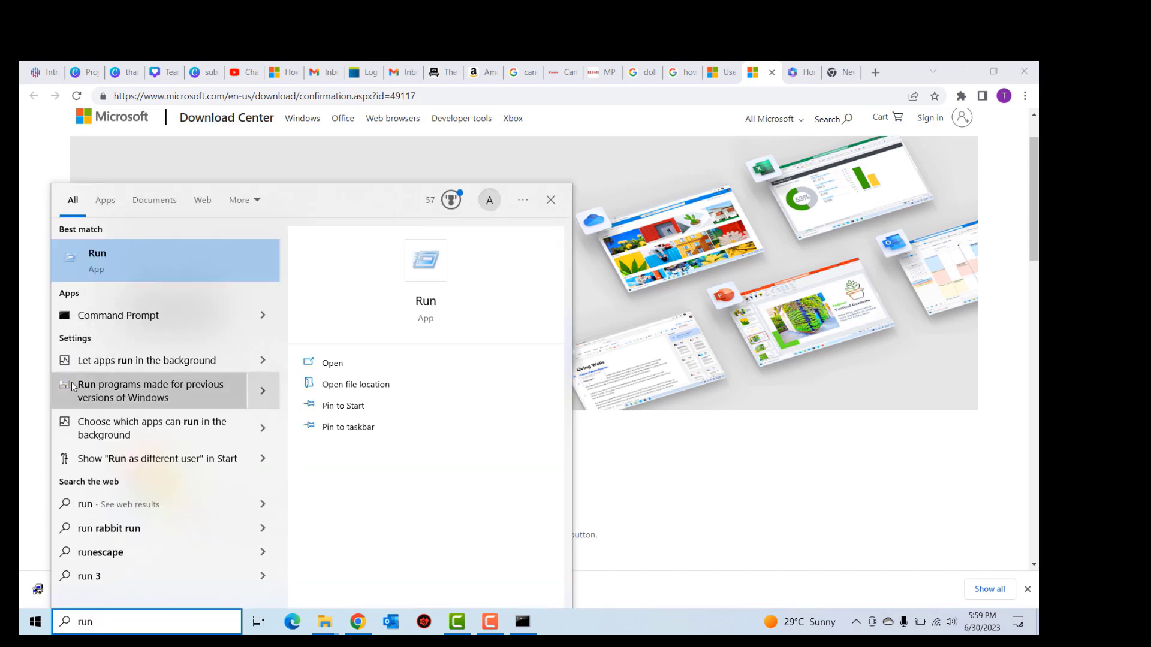
{"action": "left_click", "coordinate": [329, 169]}
{"action": "left_click", "coordinate": [329, 169]}
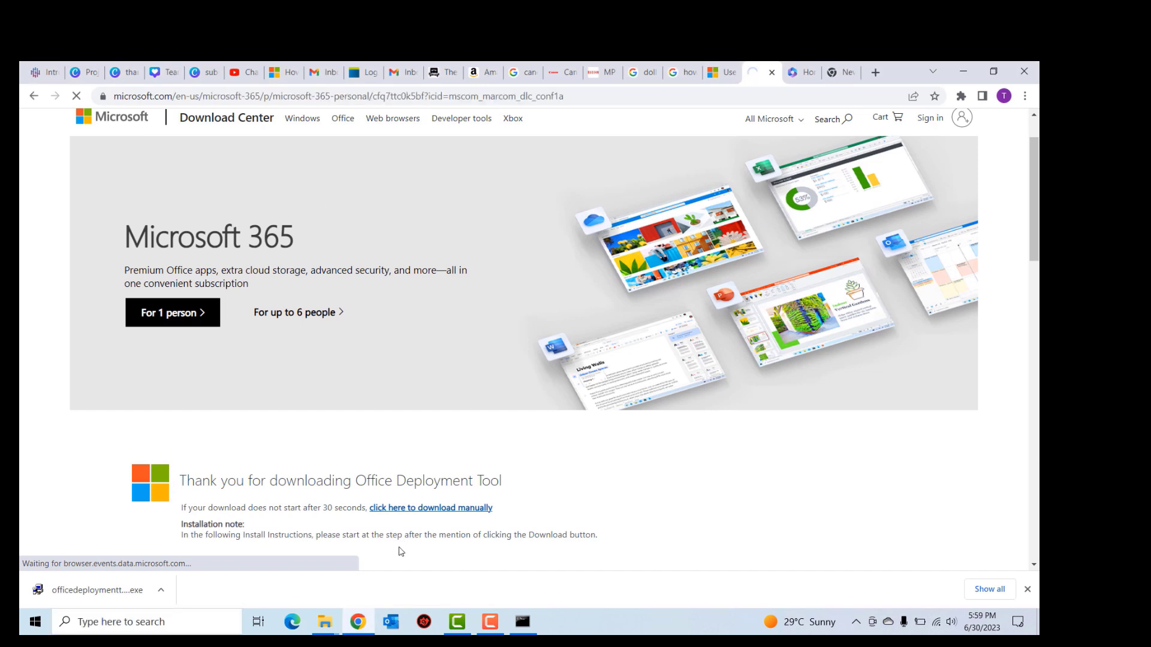
Execute c:\odt\setup.exe /download installOfficeBusRet64.xml from the Windows Run dialog to download the Office files.
{"action": "key", "text": "super+r"}
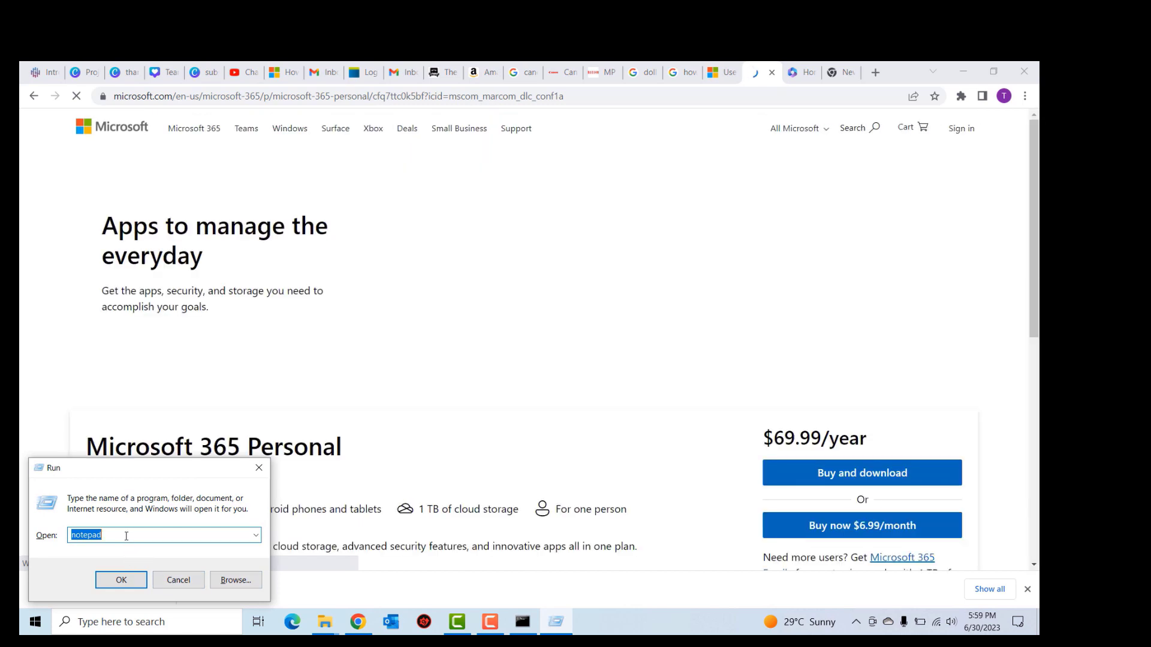
{"action": "key", "text": "BackSpace"}
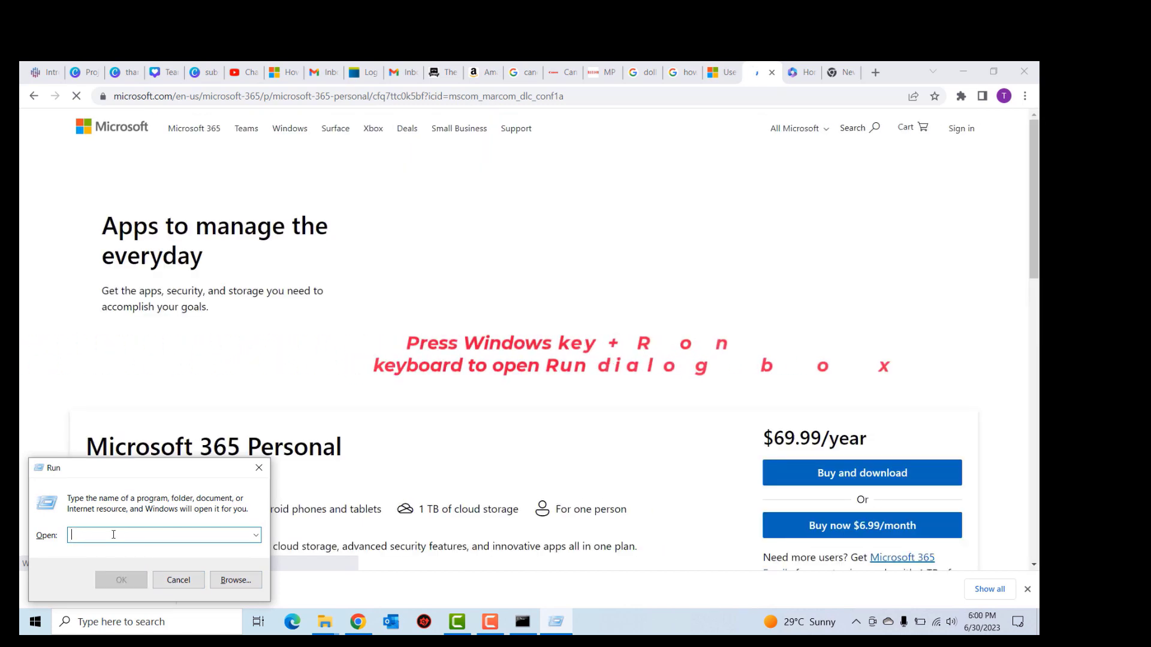
{"action": "key", "text": "Down"}
{"action": "key", "text": "Up"}
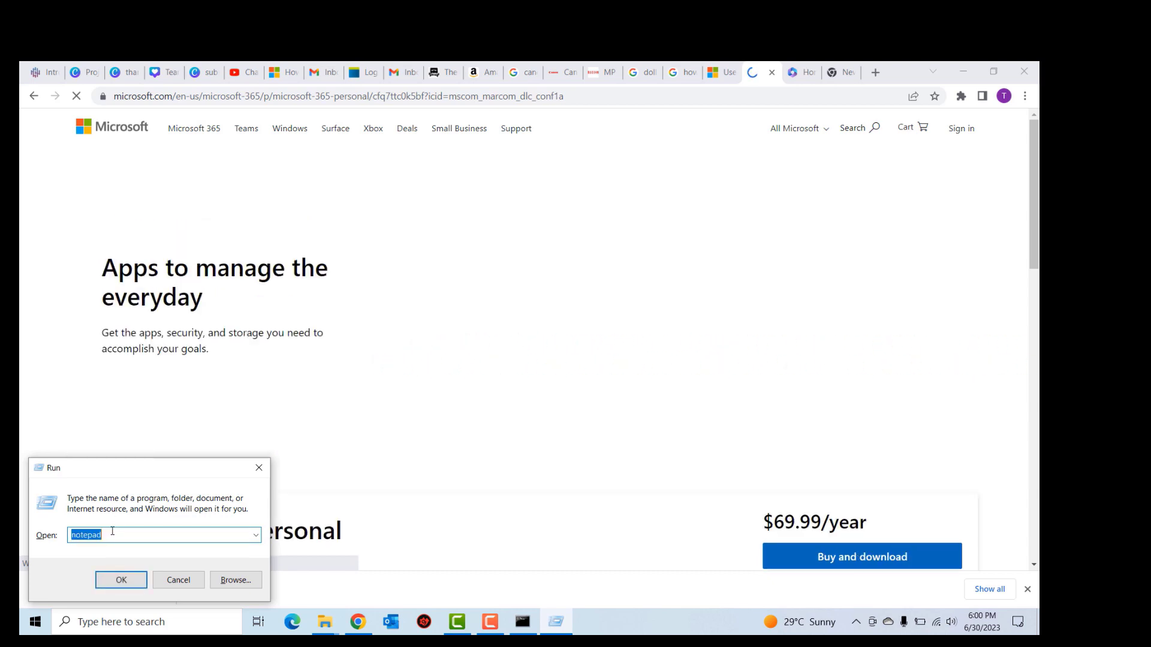
{"action": "type", "text": "c:\\odt\\setup.exe /download installOfficeBusRet64.xml"}
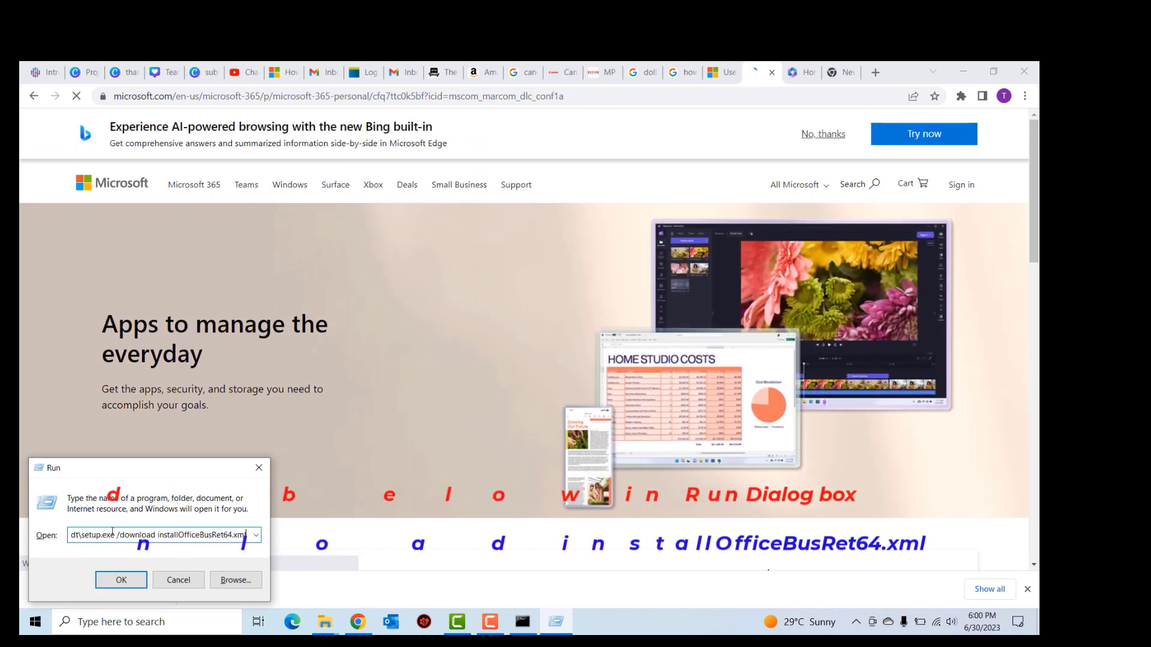
{"action": "double_click", "coordinate": [75, 535]}
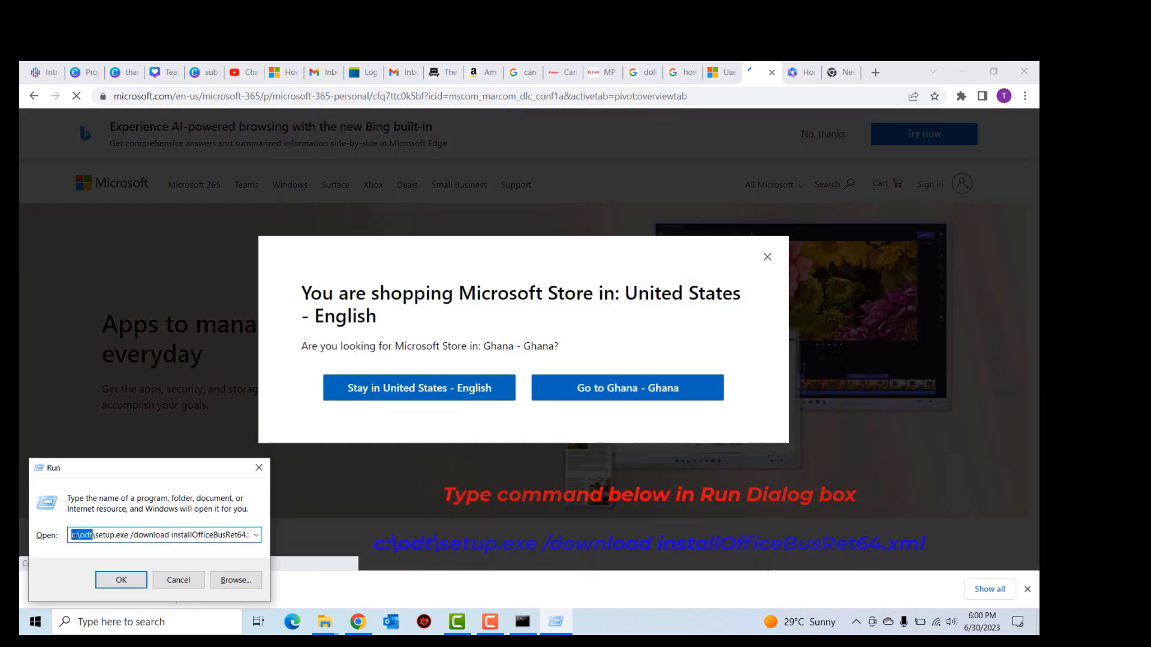
{"action": "key", "text": "ctrl+a"}
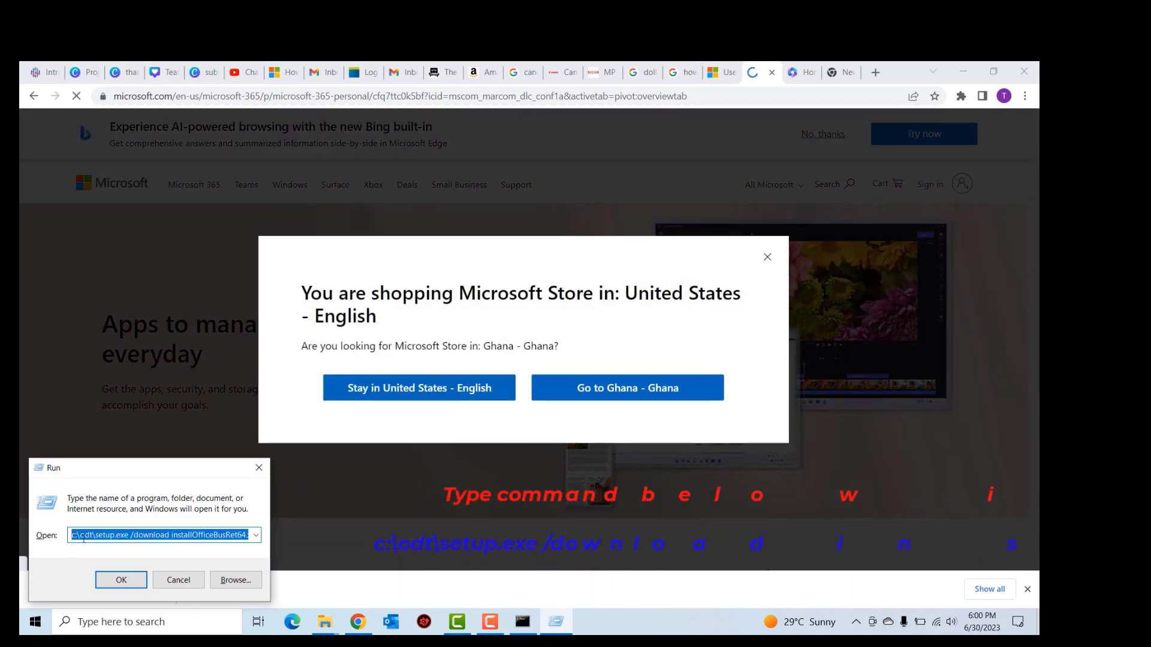
{"action": "left_click", "coordinate": [122, 582]}
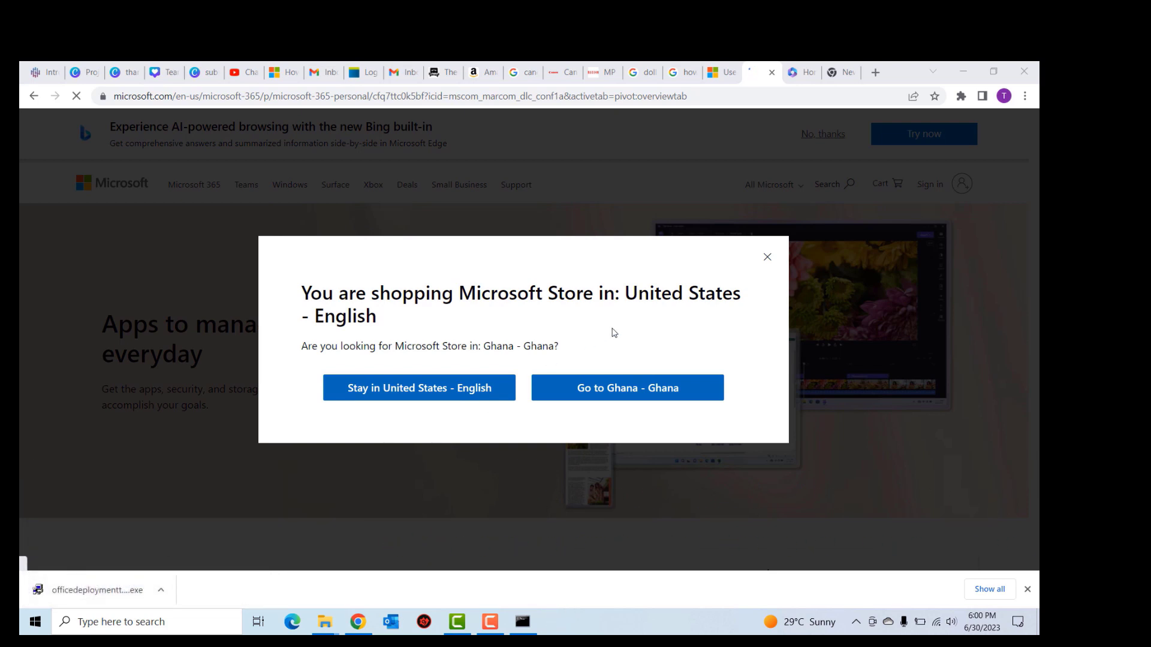
Dismiss the Microsoft Store region prompt and bring the C:\odt\setup.exe console window to the front.
{"action": "left_click", "coordinate": [767, 259]}
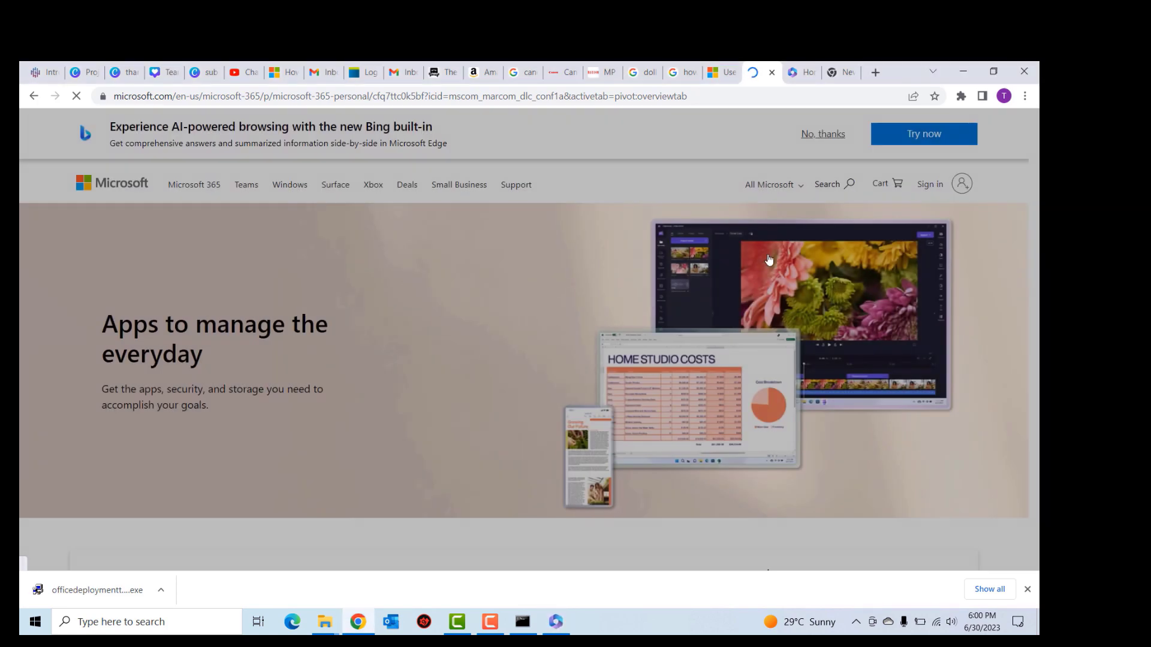
{"action": "left_click", "coordinate": [529, 628]}
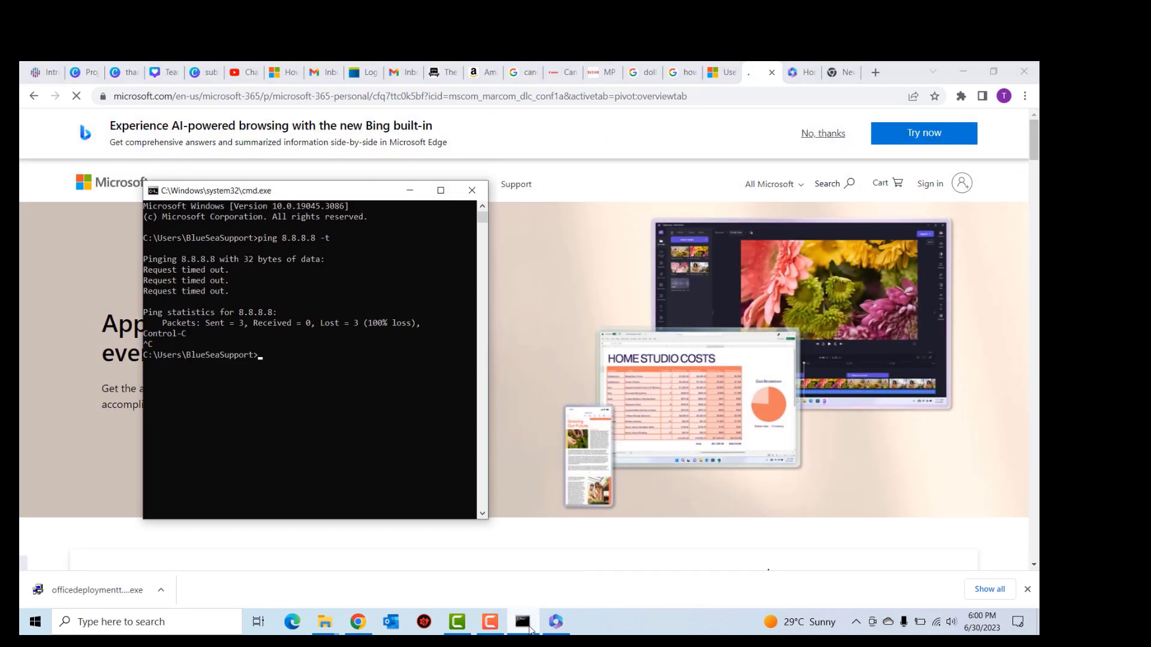
{"action": "left_click", "coordinate": [554, 624]}
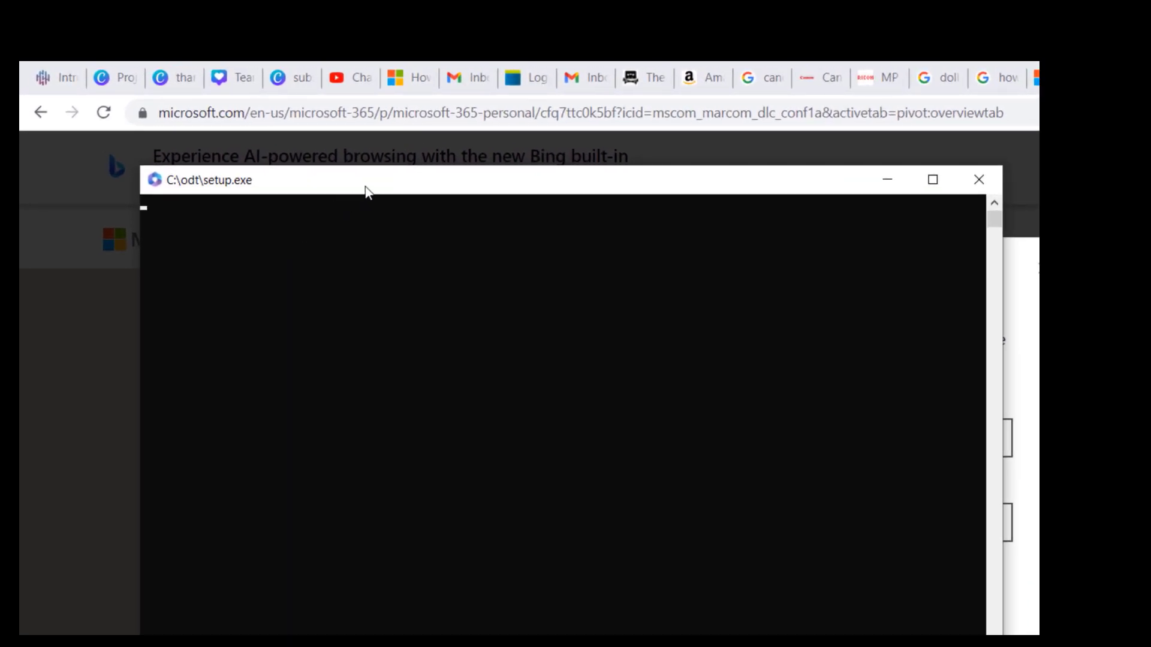
{"action": "mouse_move", "coordinate": [365, 182]}
{"action": "left_mouse_down"}
{"action": "mouse_move", "coordinate": [427, 262]}
{"action": "mouse_move", "coordinate": [415, 199]}
{"action": "mouse_move", "coordinate": [391, 167]}
{"action": "mouse_move", "coordinate": [357, 159]}
{"action": "mouse_move", "coordinate": [347, 178]}
{"action": "left_mouse_up"}
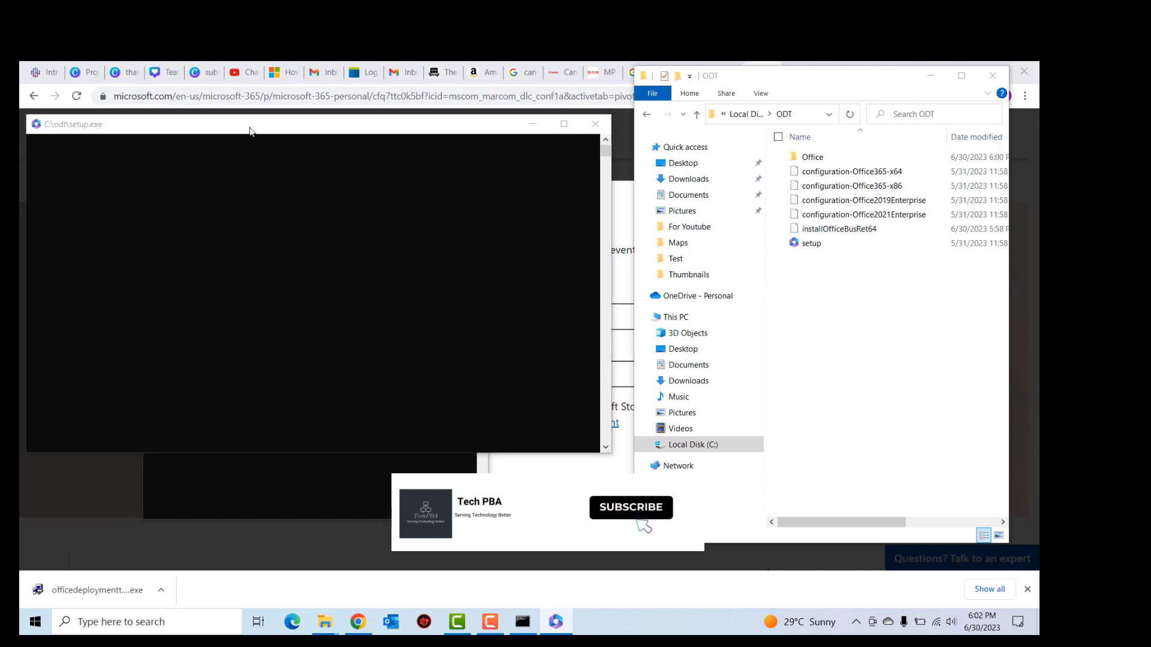
Reopen the Run dialog to review the download command alongside the setup.exe console window.
{"action": "key", "text": "super+r"}
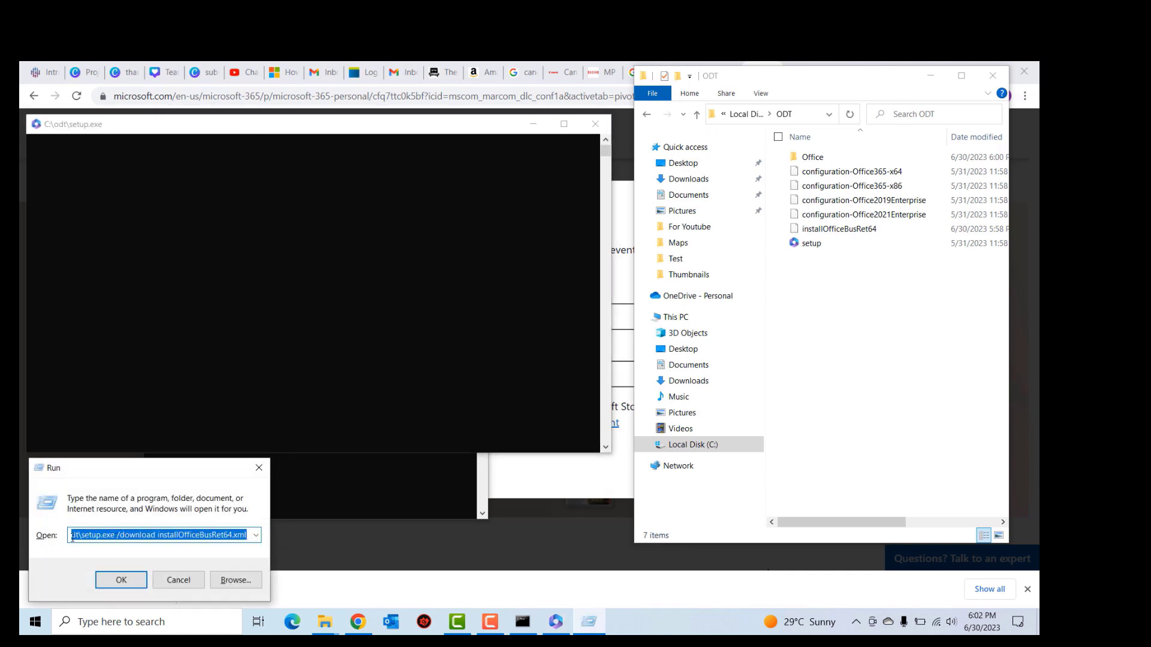
{"action": "left_click_drag", "start_coordinate": [79, 536], "coordinate": [268, 542]}
{"action": "left_click", "coordinate": [245, 129]}
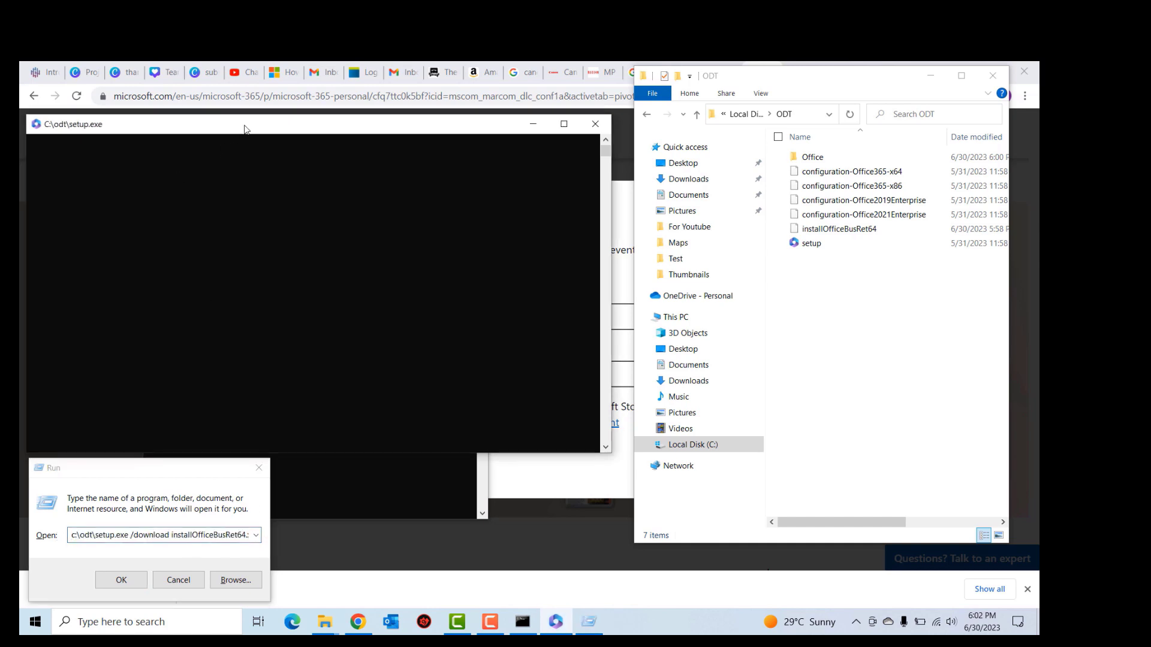
{"action": "left_click_drag", "start_coordinate": [244, 129], "coordinate": [243, 106]}
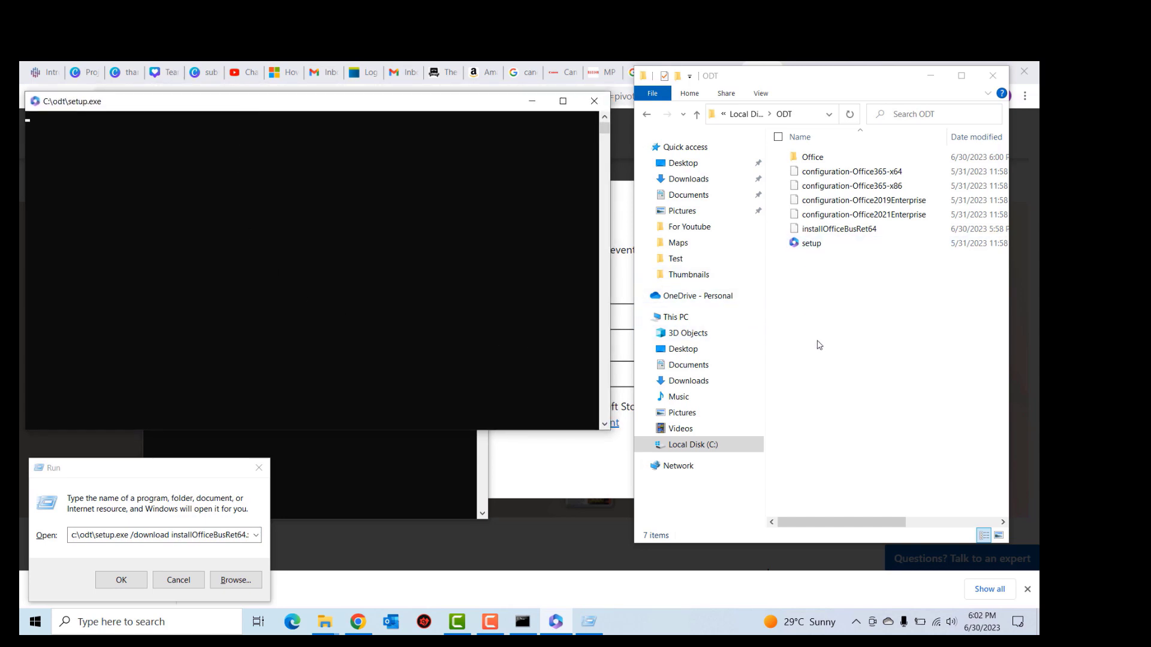
Examine the downloaded files in the Data subfolder of the Office folder and return to the ODT folder.
{"action": "left_click", "coordinate": [825, 161]}
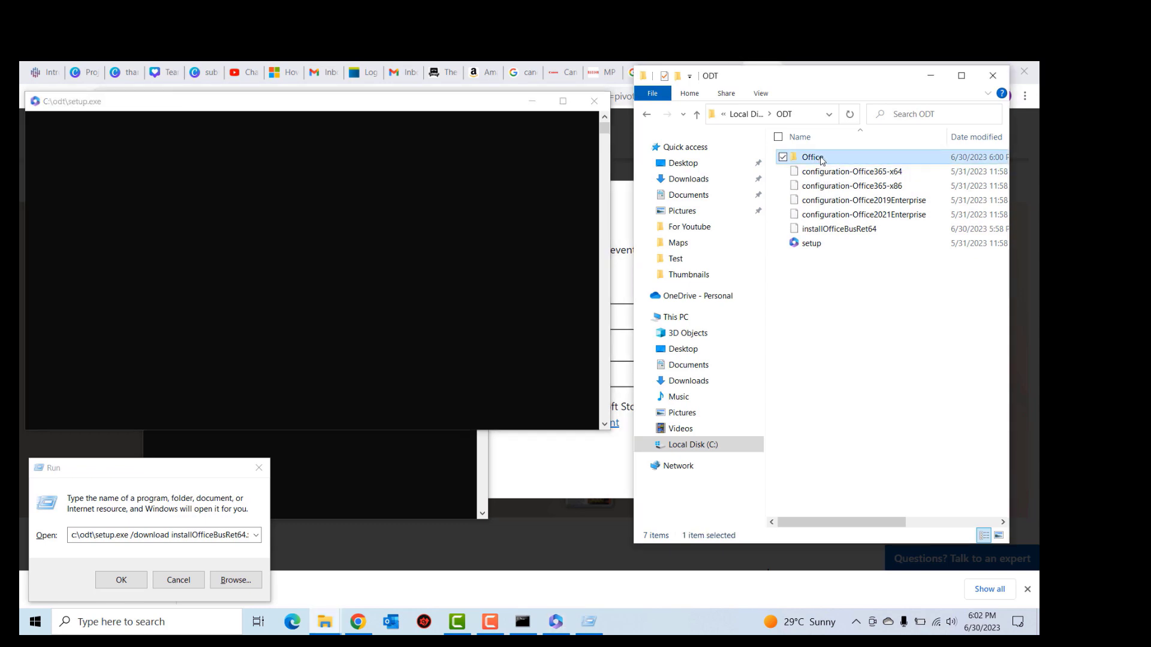
{"action": "double_click", "coordinate": [820, 158]}
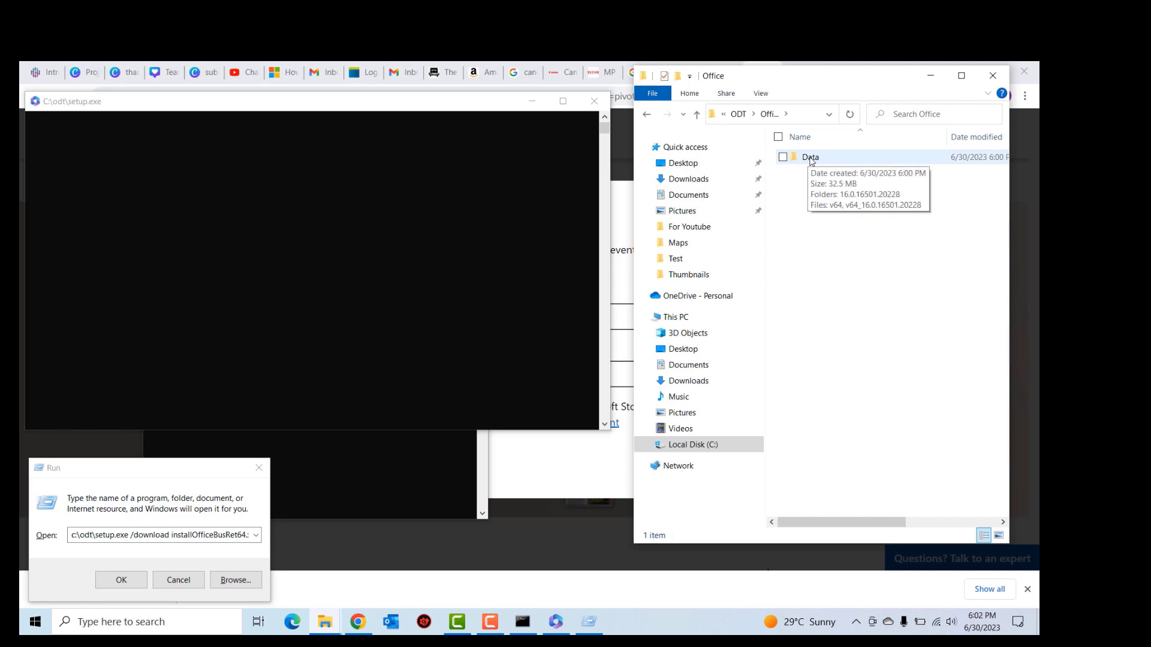
{"action": "left_click", "coordinate": [810, 159]}
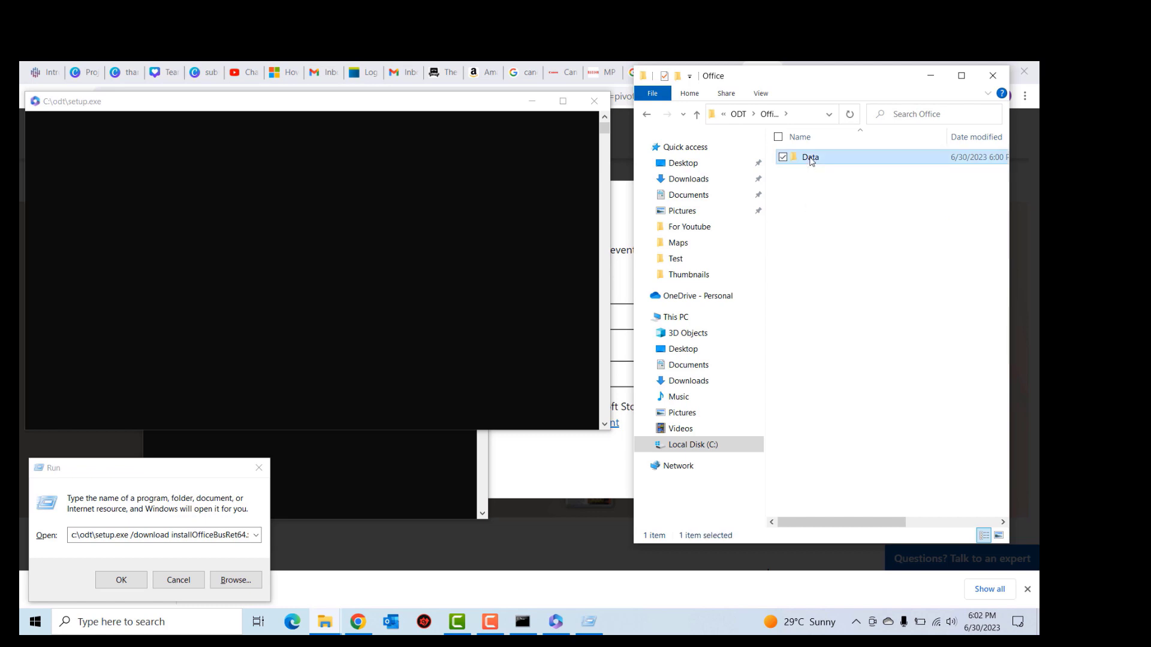
{"action": "double_click", "coordinate": [811, 159]}
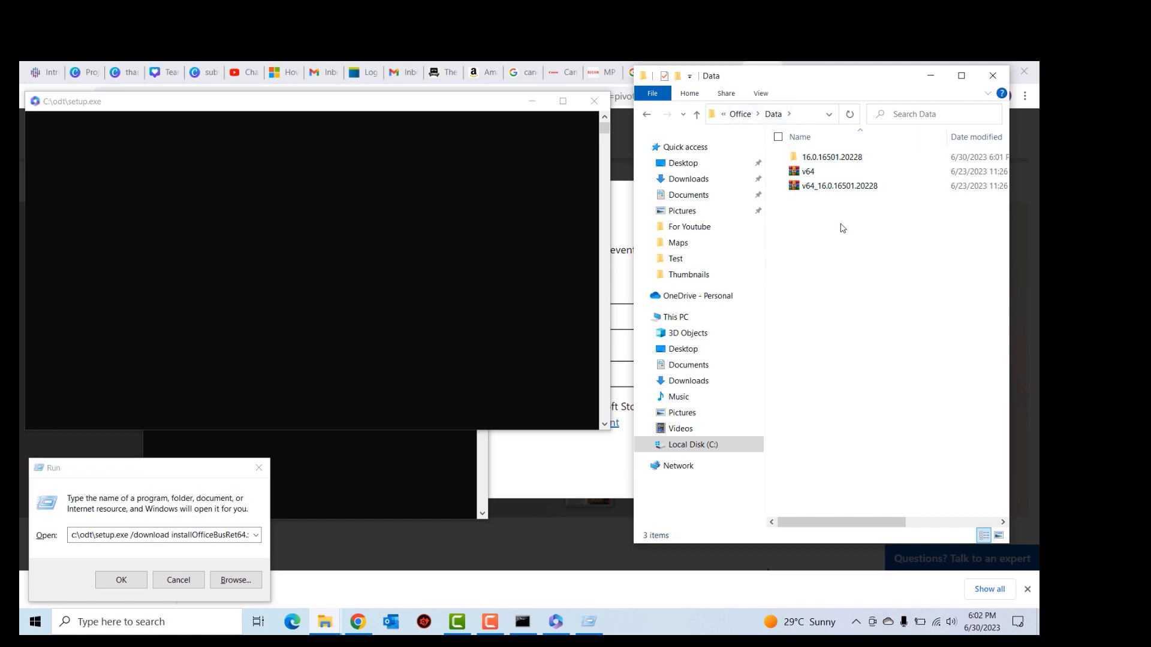
{"action": "left_click", "coordinate": [741, 114]}
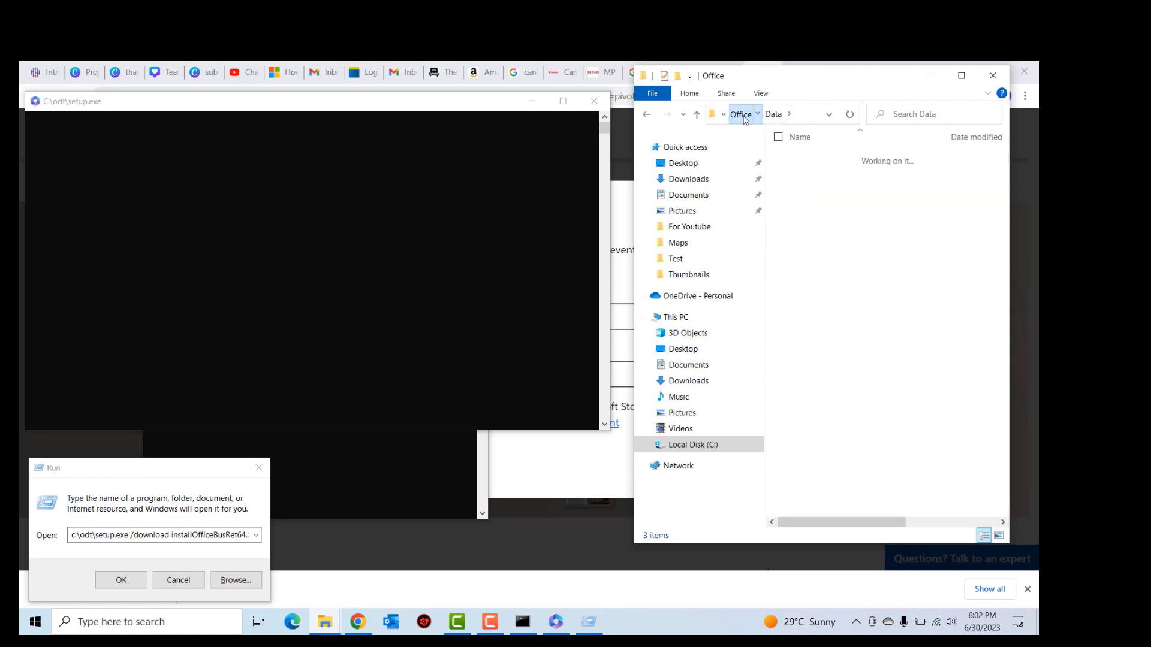
{"action": "left_click", "coordinate": [738, 114]}
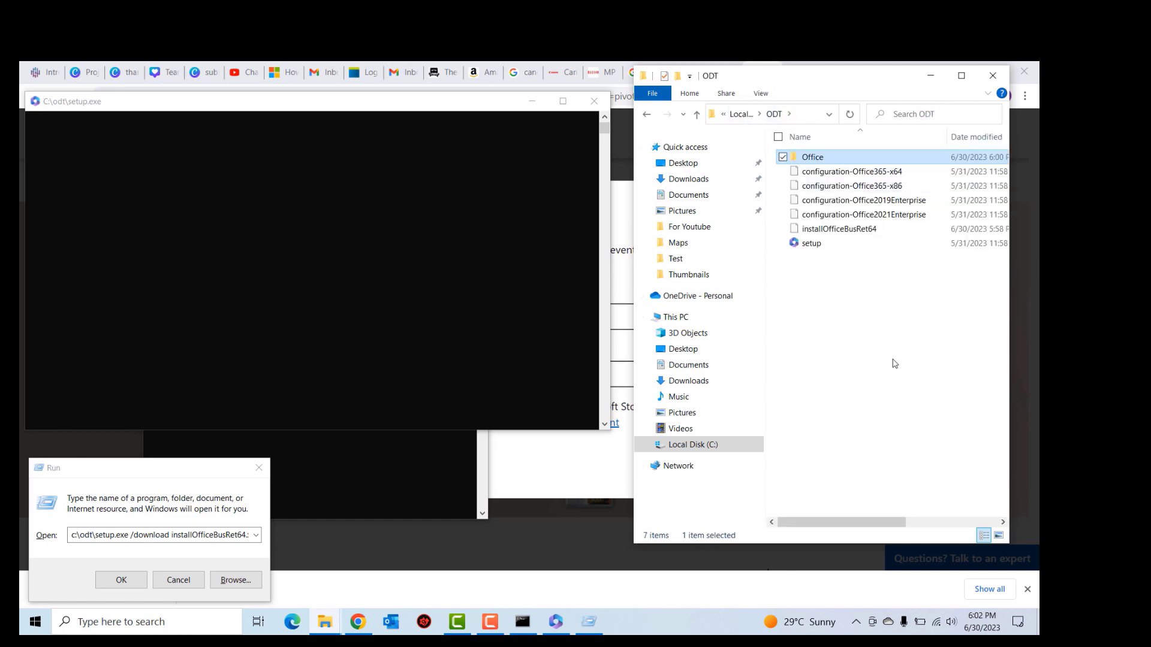
{"action": "left_click", "coordinate": [858, 342]}
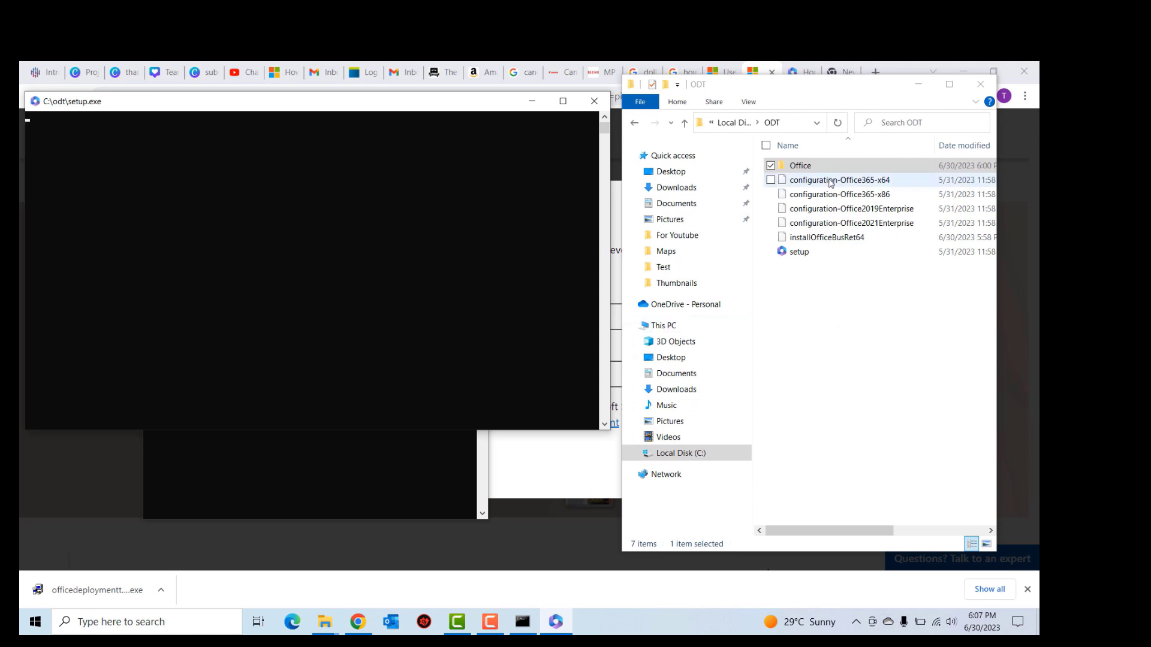
Open the properties of the Office folder in ODT to check the download size.
{"action": "left_click", "coordinate": [811, 169]}
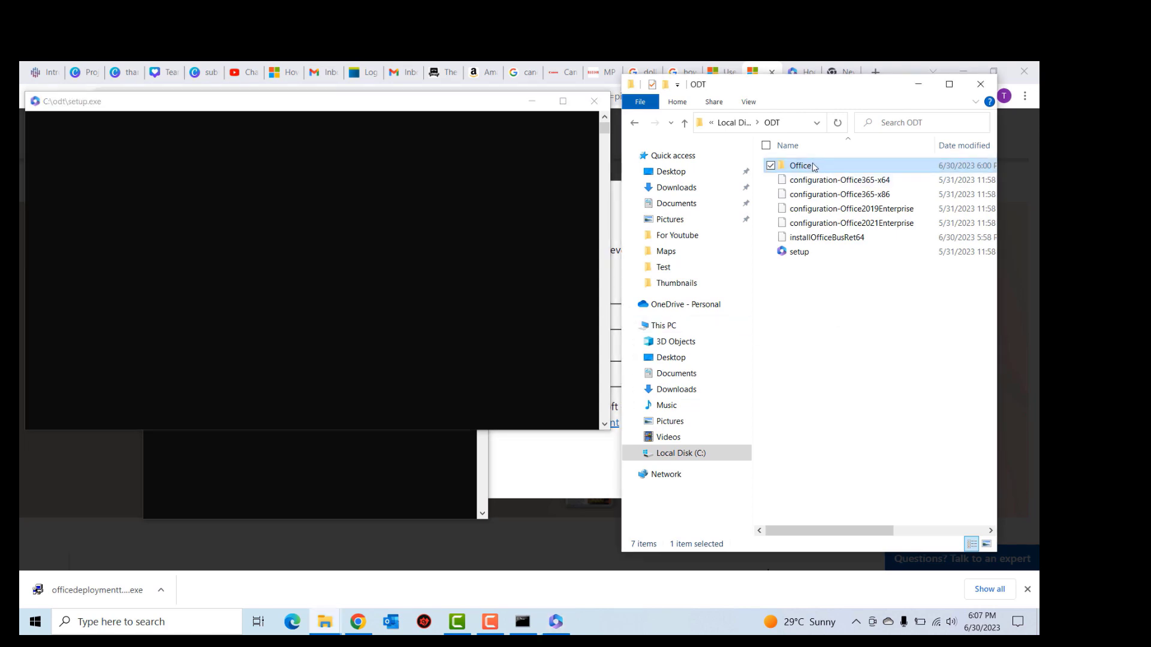
{"action": "right_click", "coordinate": [813, 167]}
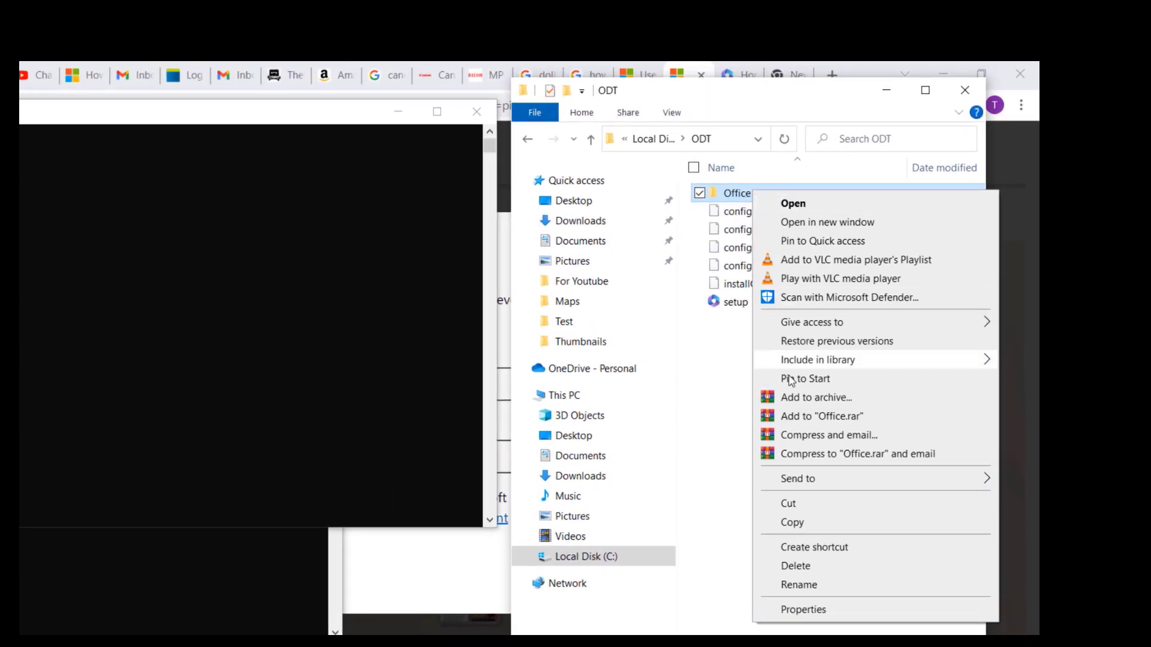
{"action": "left_click", "coordinate": [803, 609]}
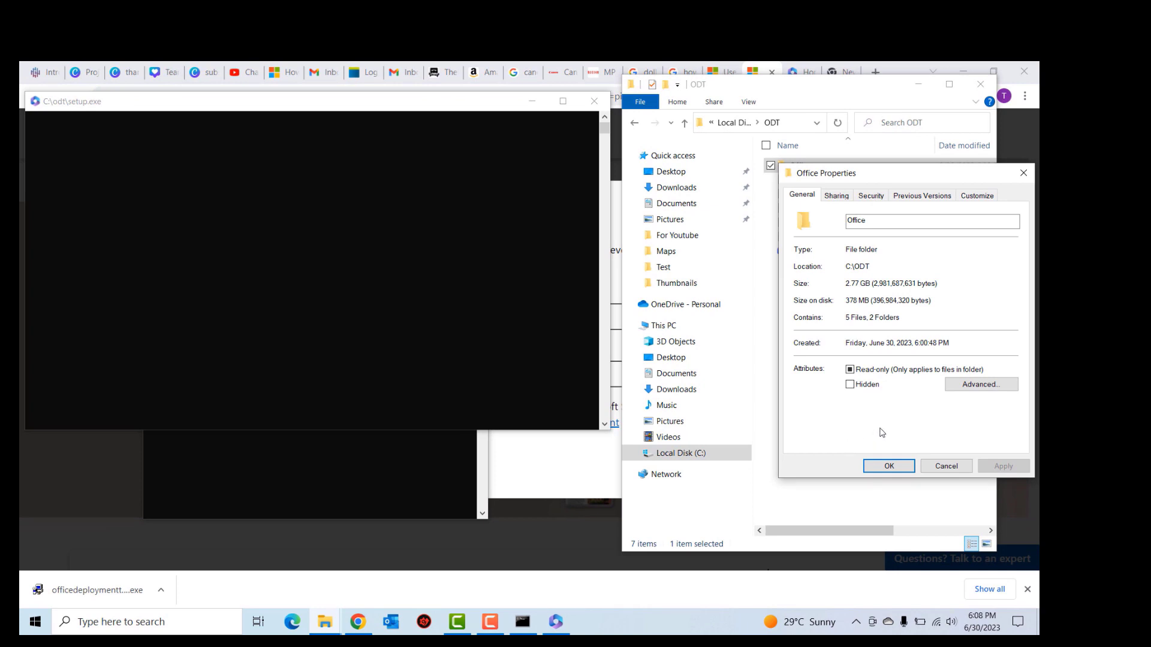
Close the Office folder's properties and reopen them to recheck its size on disk during the download.
{"action": "left_click", "coordinate": [888, 465]}
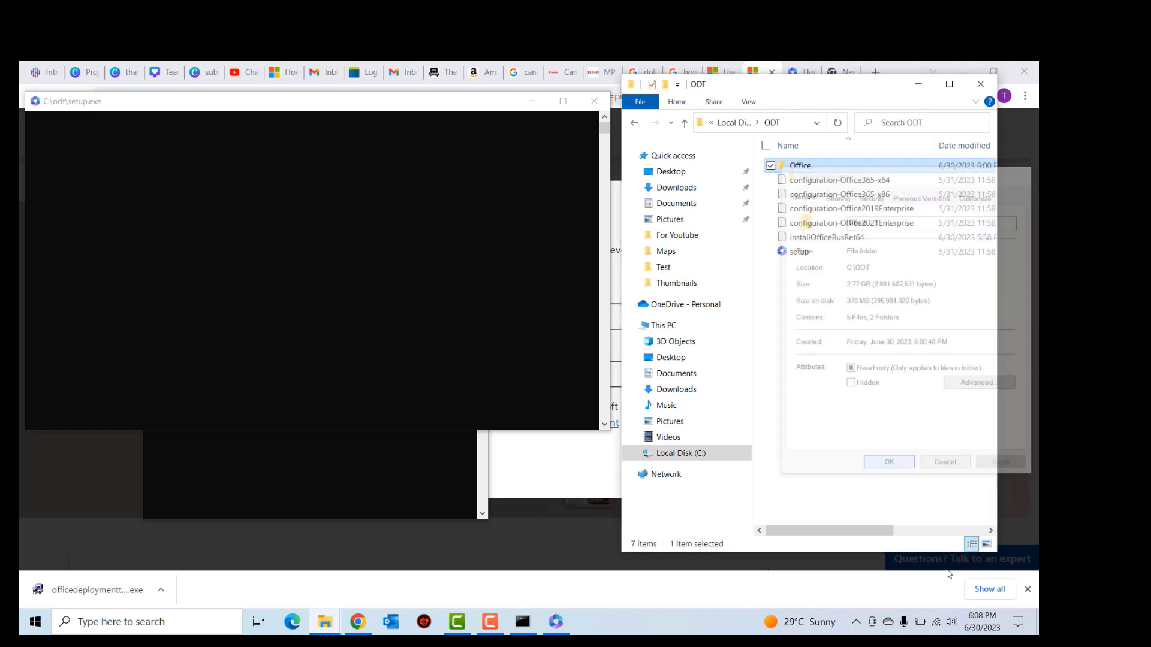
{"action": "left_click", "coordinate": [276, 110]}
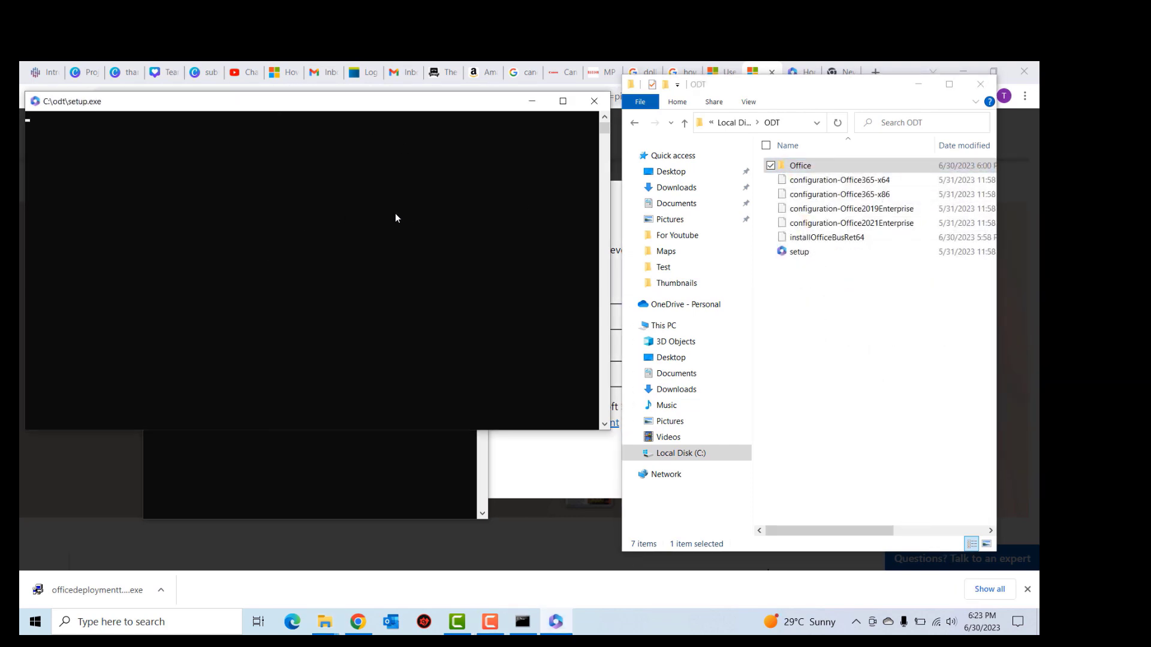
{"action": "left_click", "coordinate": [811, 166]}
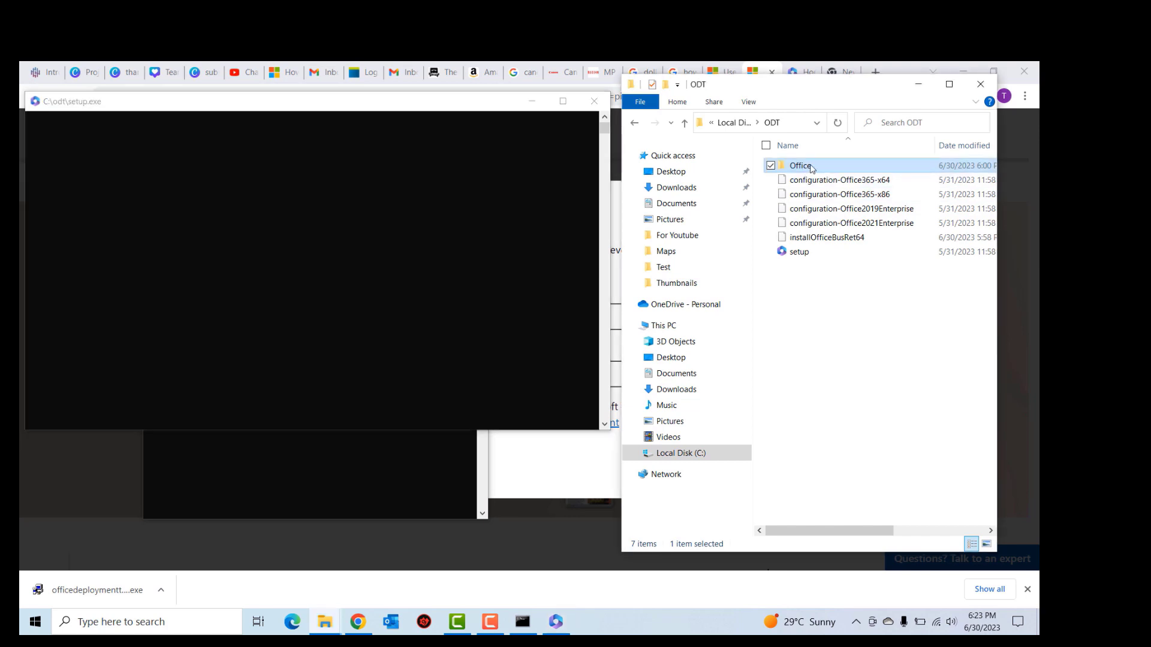
{"action": "right_click", "coordinate": [812, 168]}
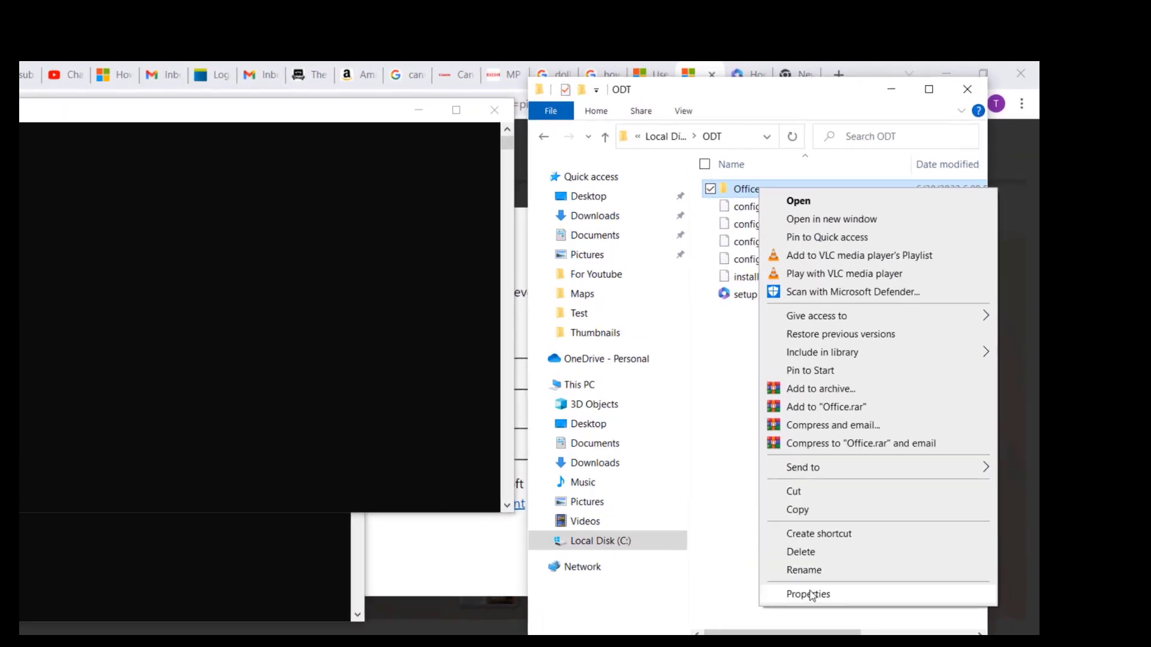
{"action": "left_click", "coordinate": [851, 499]}
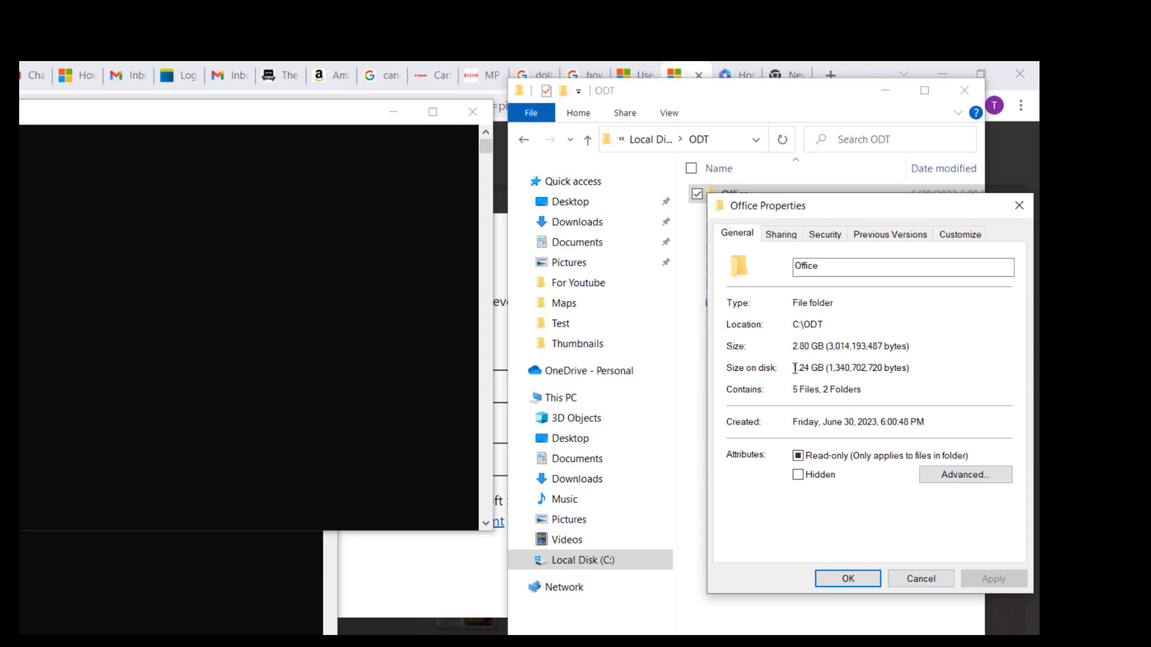
{"action": "left_click_drag", "start_coordinate": [792, 368], "coordinate": [874, 370]}
{"action": "triple_click", "coordinate": [901, 368]}
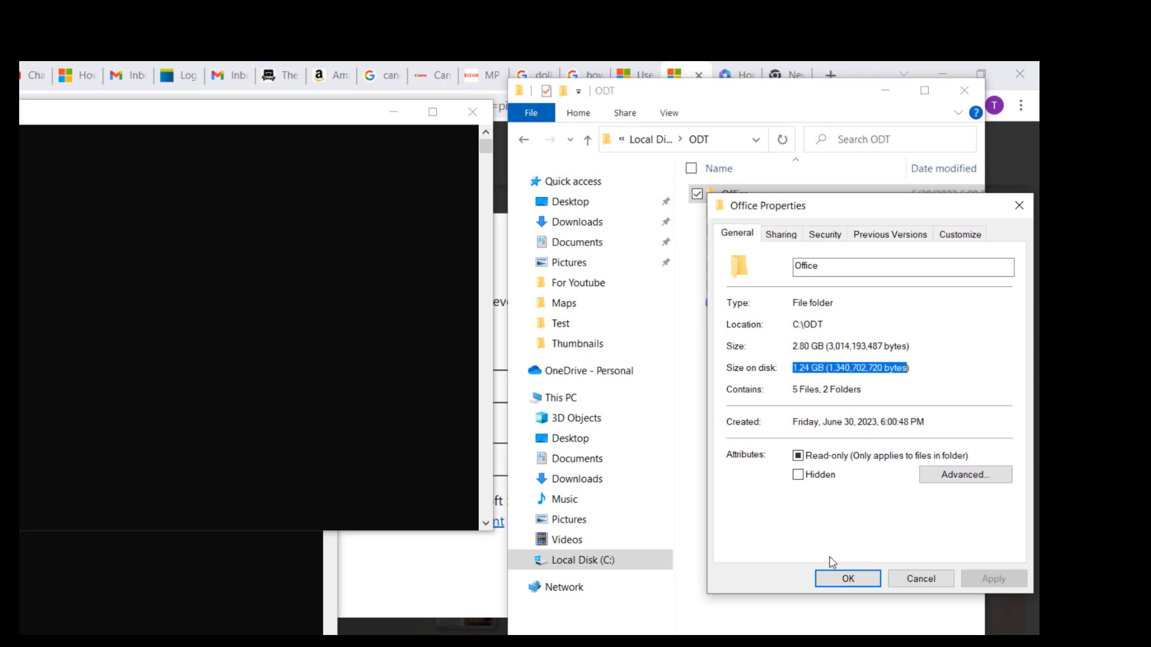
{"action": "left_click", "coordinate": [840, 579]}
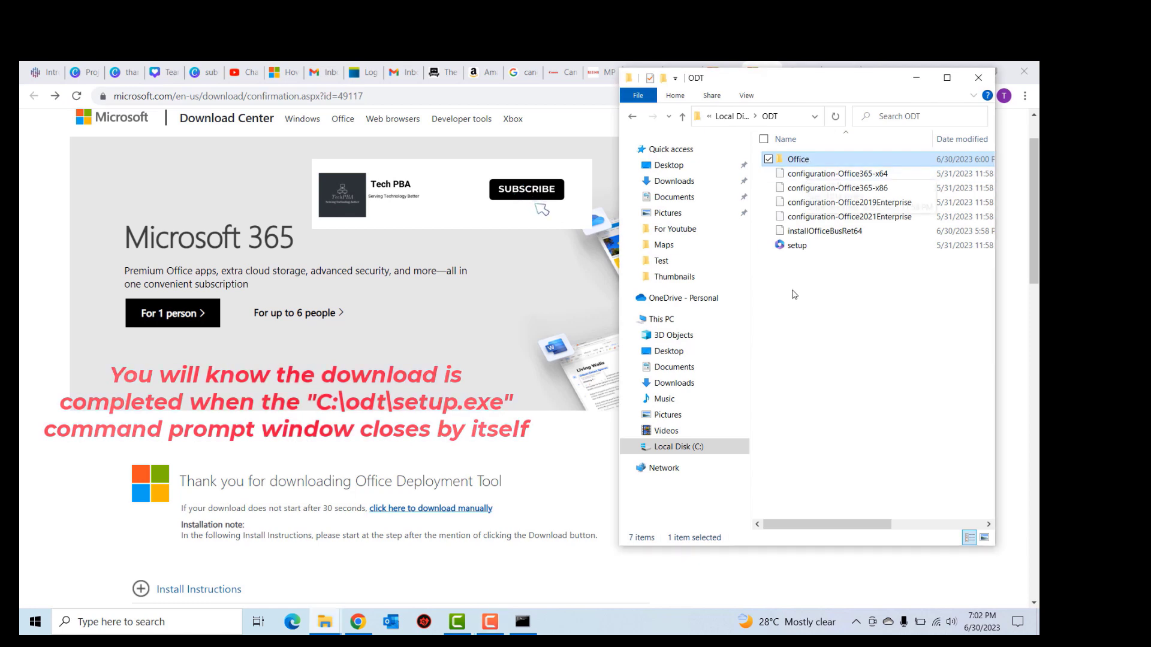
Check the final size on disk of the downloaded Office folder in its properties and close them.
{"action": "right_click", "coordinate": [801, 161]}
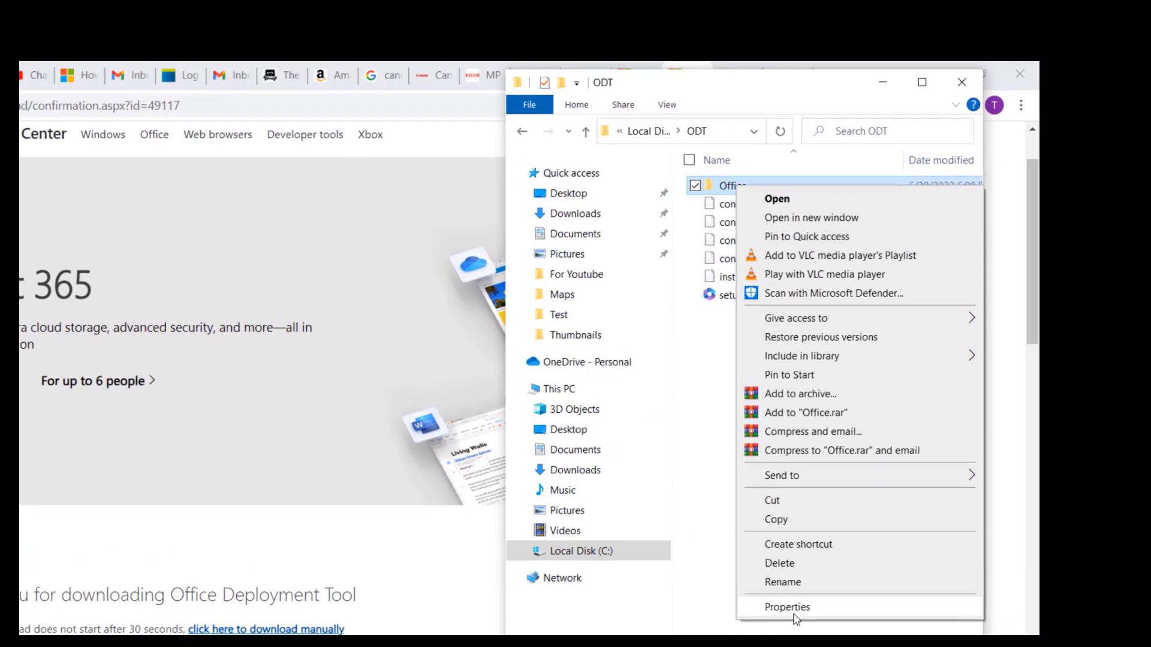
{"action": "left_click", "coordinate": [785, 611]}
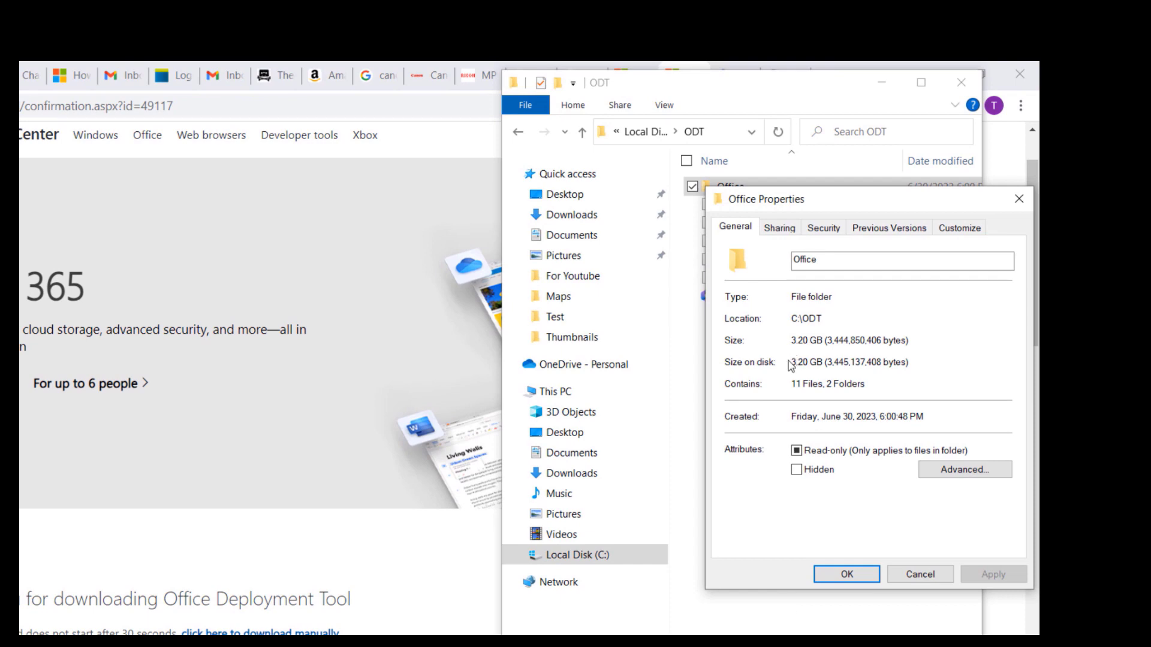
{"action": "left_click_drag", "start_coordinate": [790, 362], "coordinate": [896, 362]}
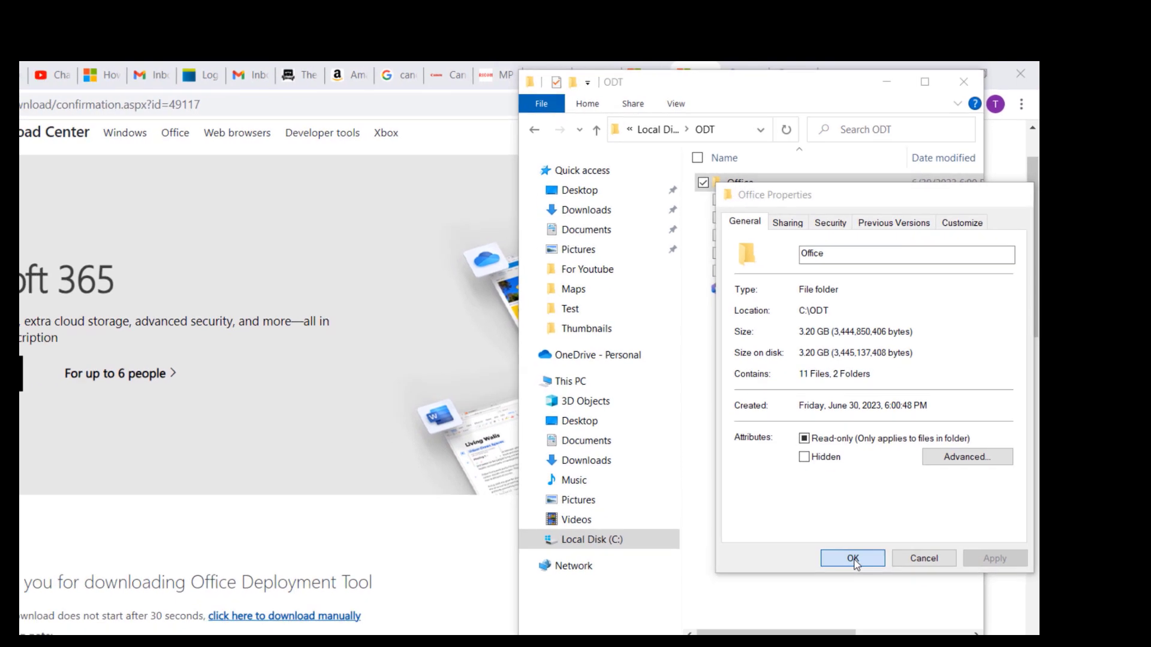
{"action": "left_click", "coordinate": [845, 573]}
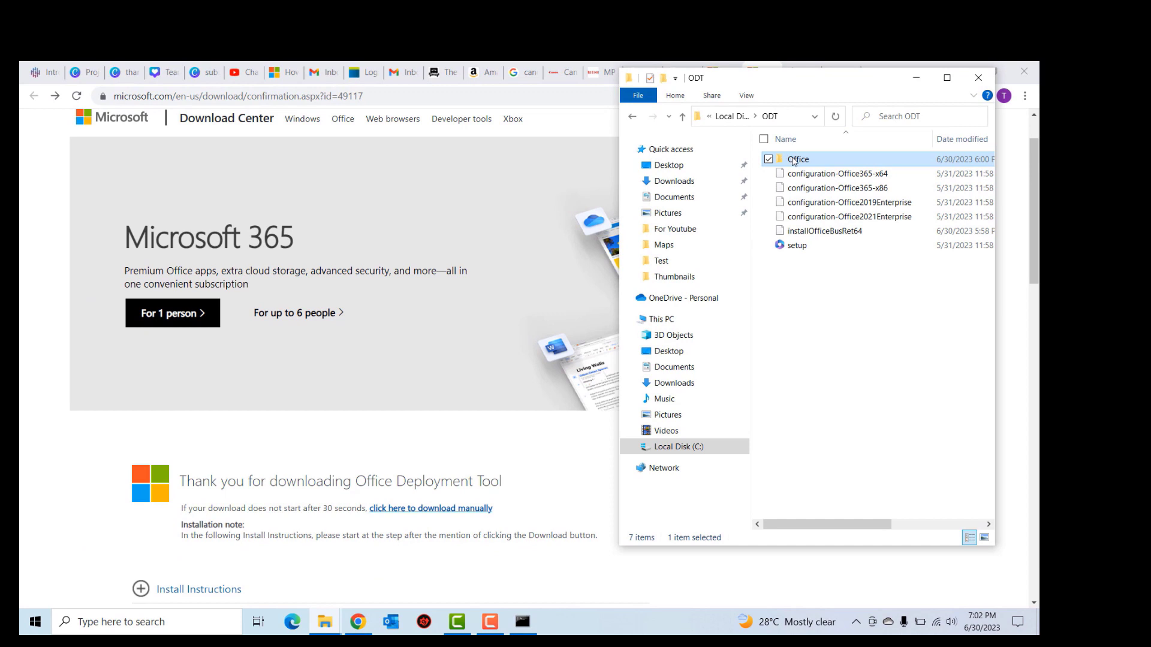
Examine the downloaded files in the Data\16.0.16501.20228 subfolder of the Office folder and return to the ODT folder.
{"action": "double_click", "coordinate": [793, 161]}
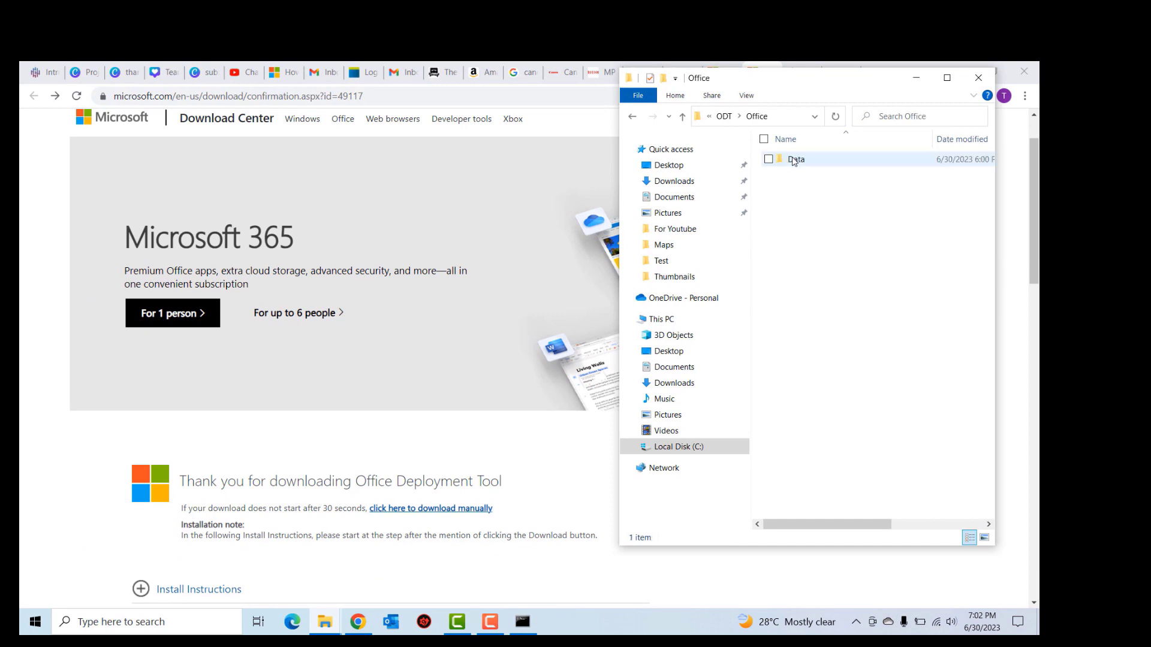
{"action": "double_click", "coordinate": [794, 160]}
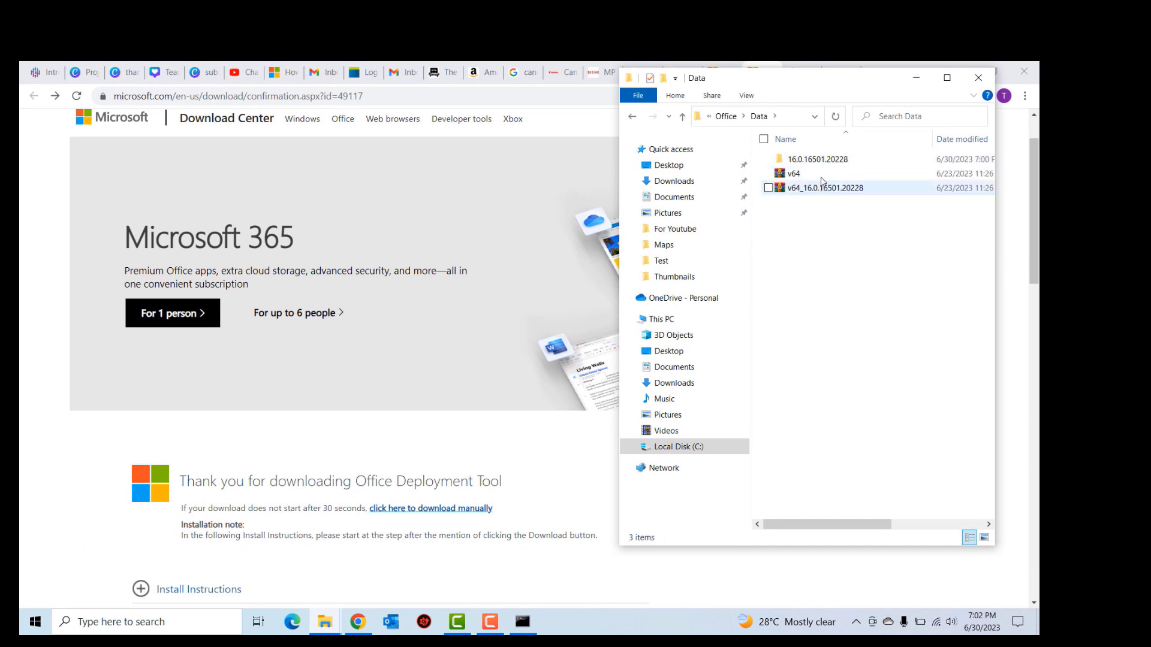
{"action": "double_click", "coordinate": [818, 160]}
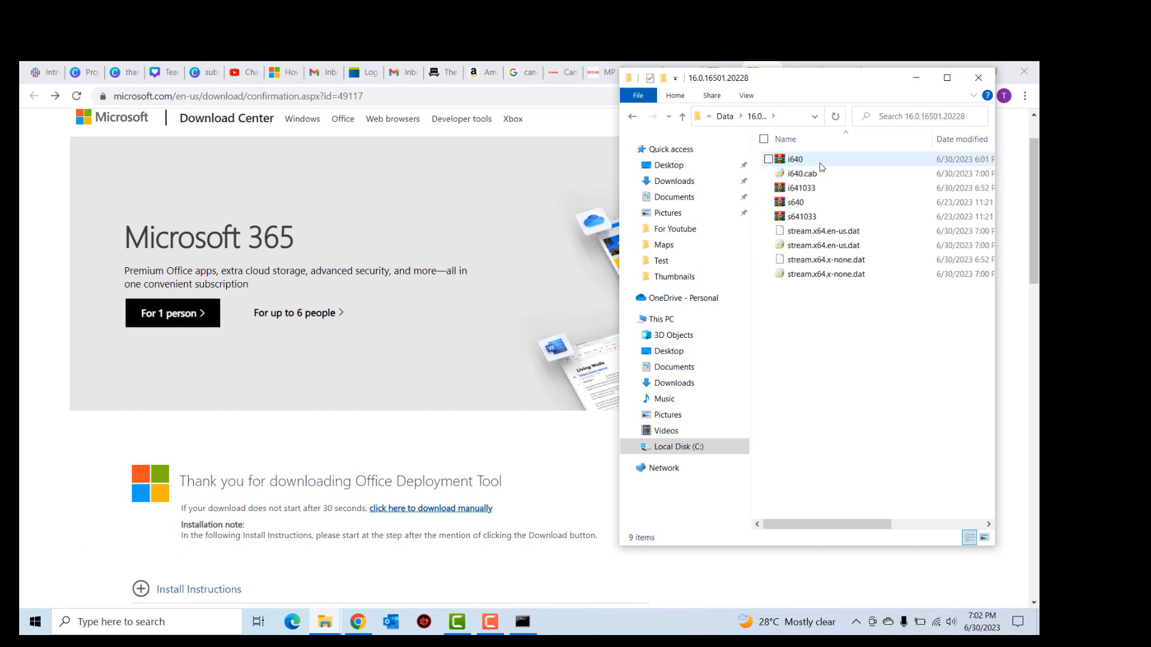
{"action": "left_click", "coordinate": [724, 117]}
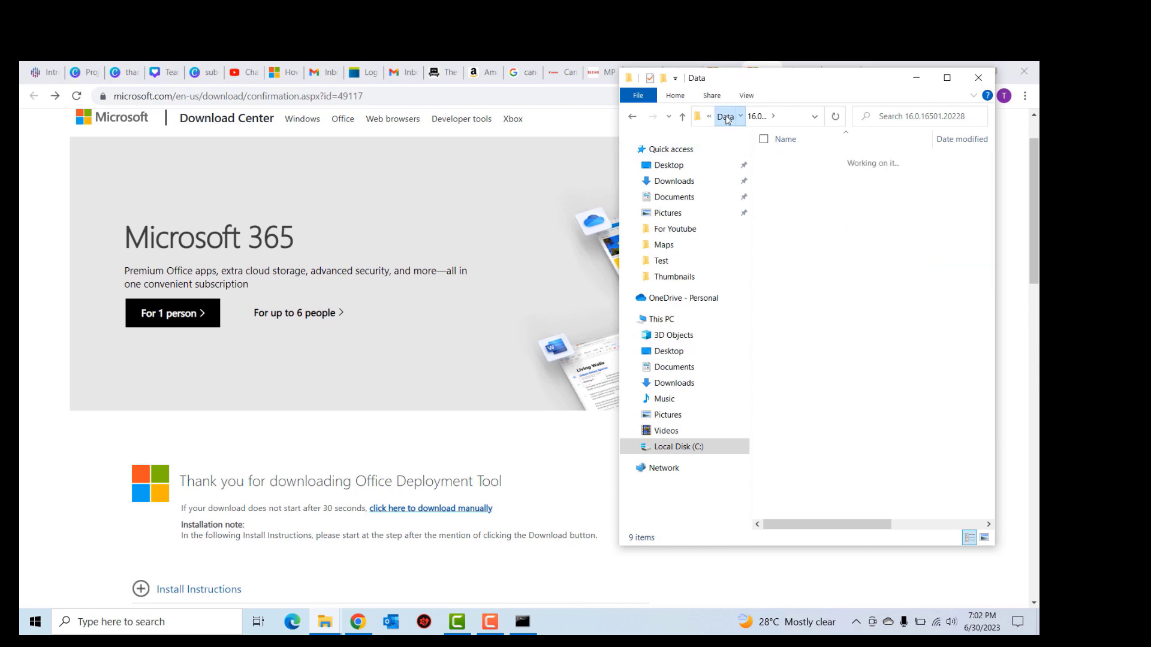
{"action": "left_click", "coordinate": [725, 116]}
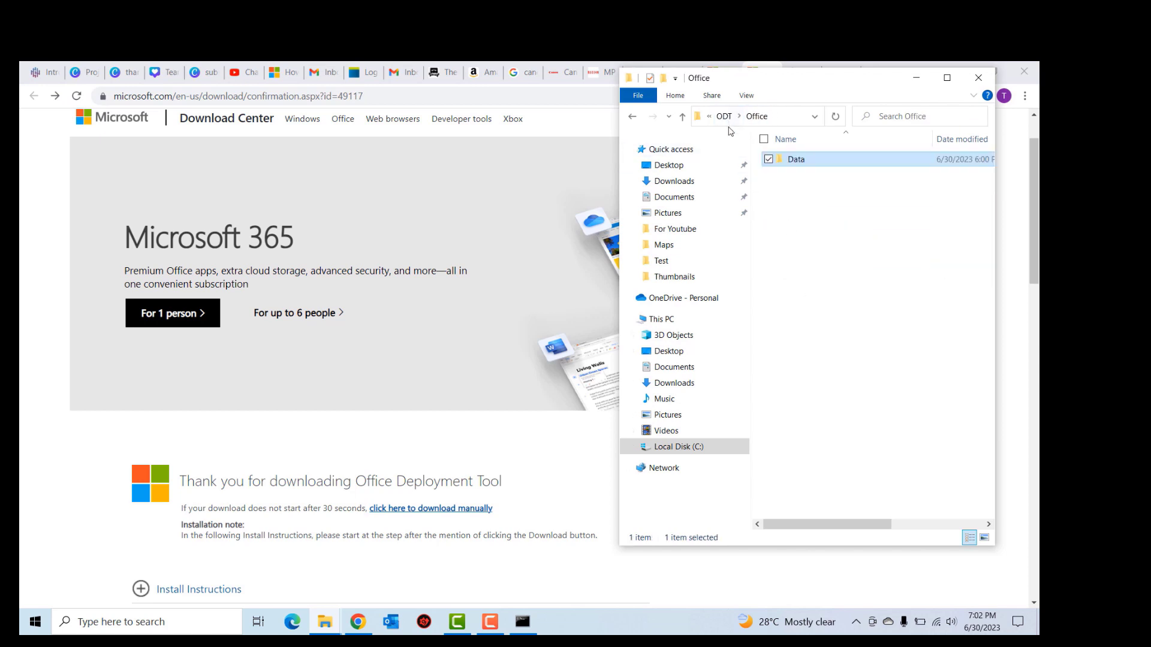
{"action": "left_click", "coordinate": [726, 116]}
{"action": "left_click", "coordinate": [851, 390]}
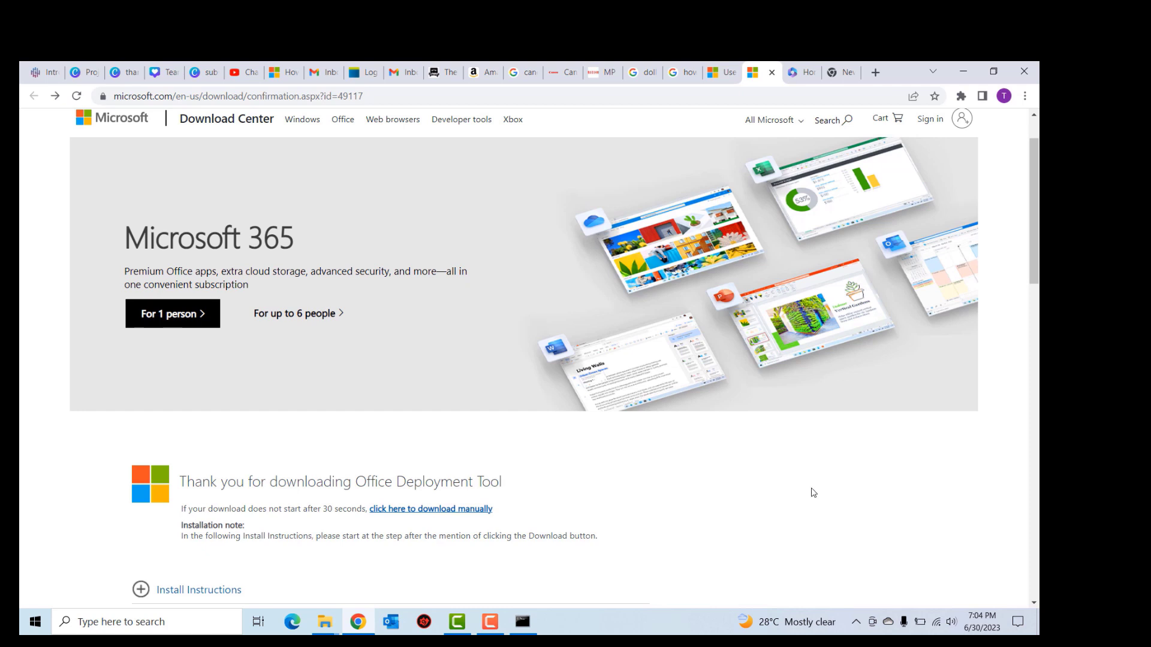
Try to install the downloaded apps by running c:\odt\setup.exe /configure installOfficeBusRet64.xml from the Run dialog.
{"action": "left_click", "coordinate": [119, 628]}
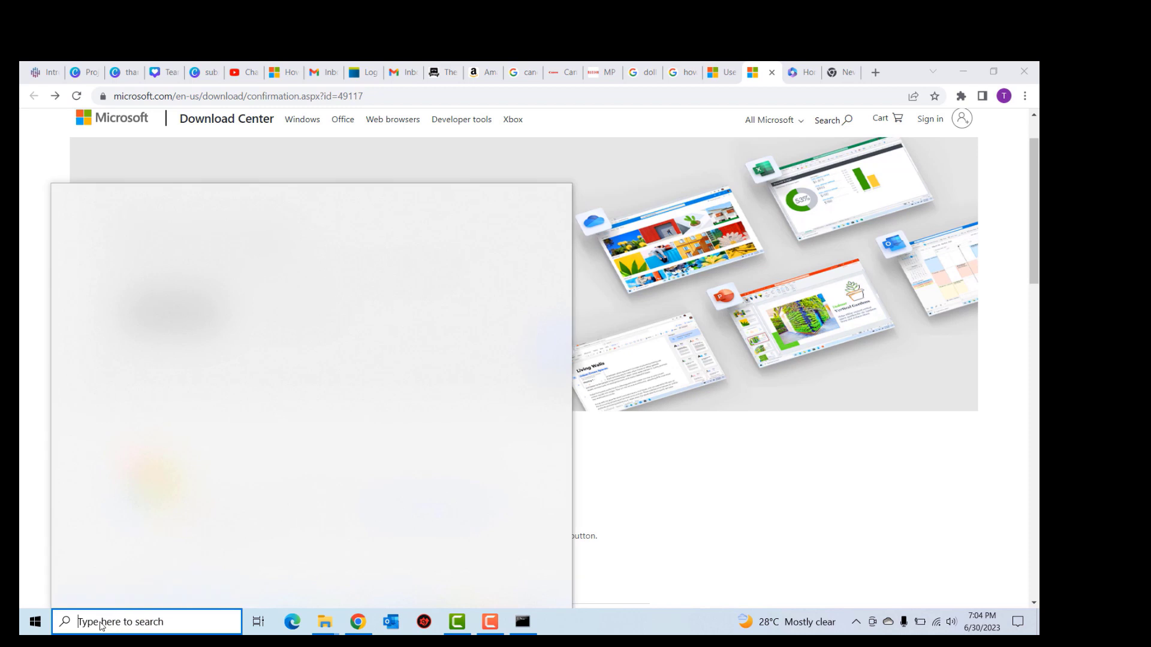
{"action": "type", "text": "run"}
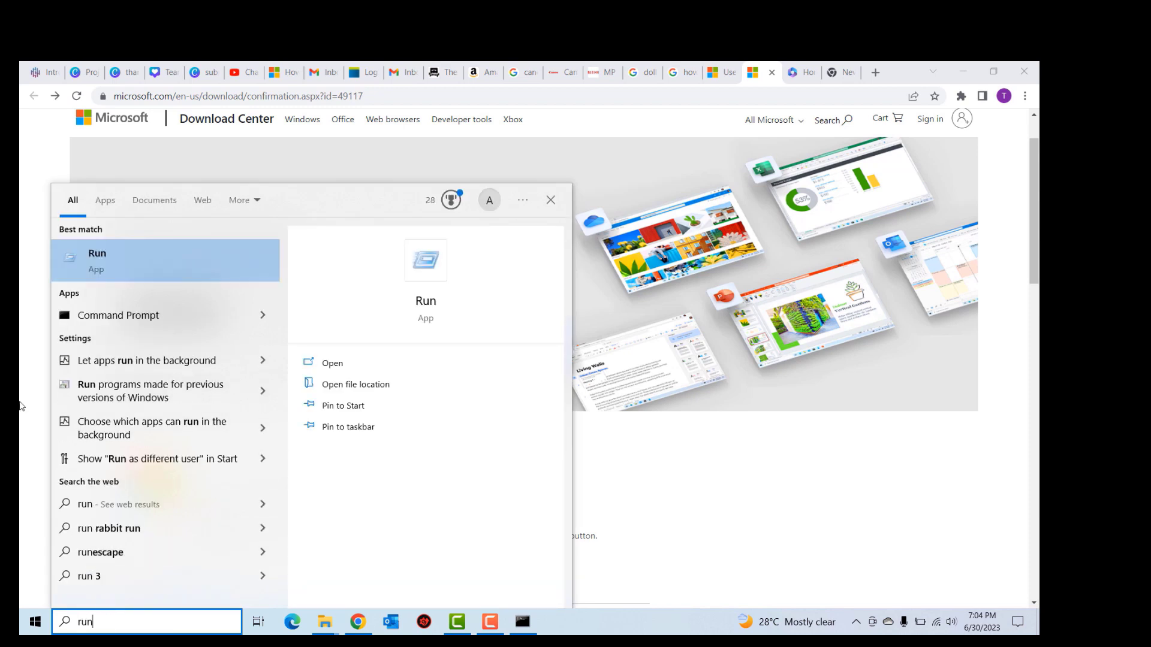
{"action": "left_click", "coordinate": [426, 303]}
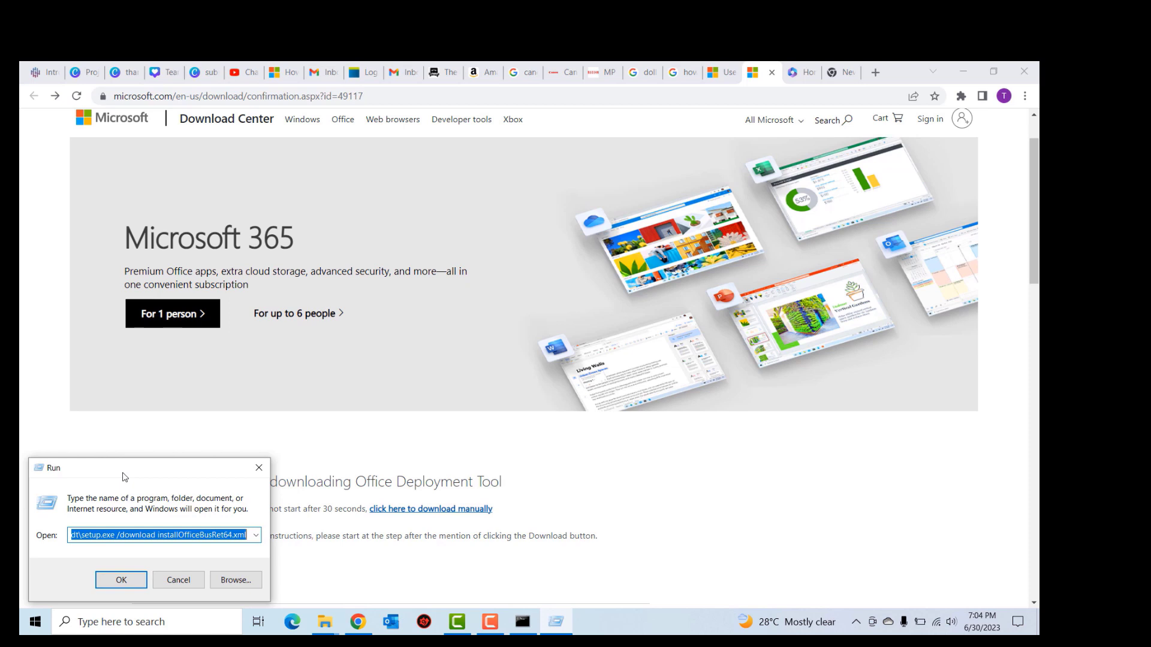
{"action": "key", "text": "ctrl+v"}
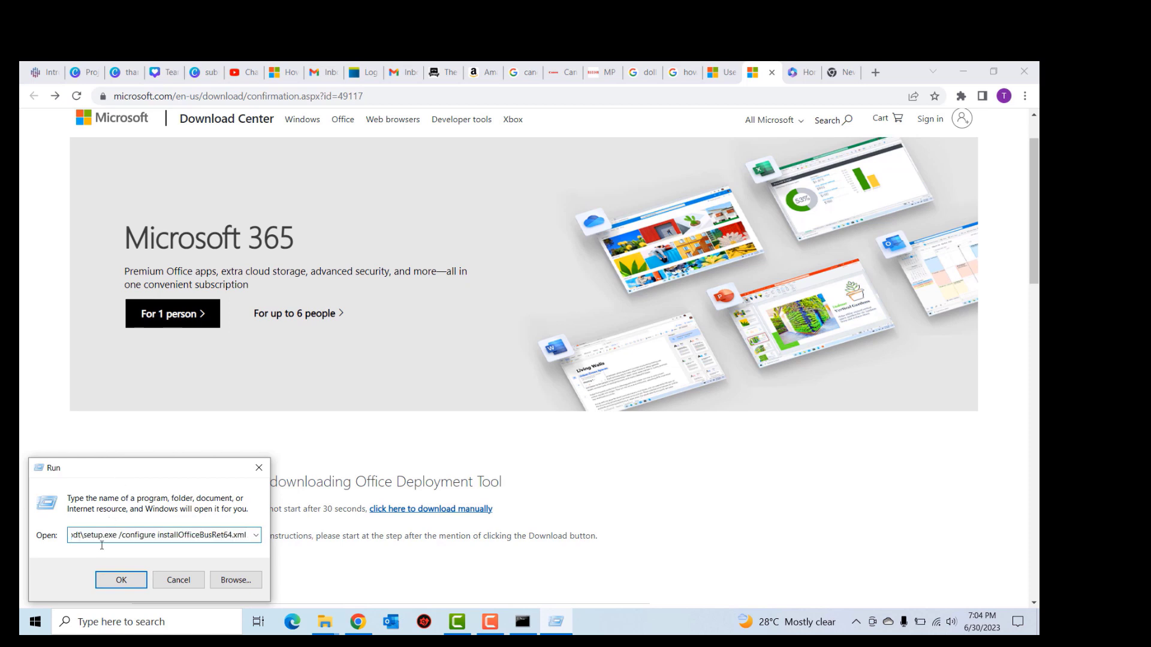
{"action": "left_click_drag", "start_coordinate": [94, 535], "coordinate": [46, 535]}
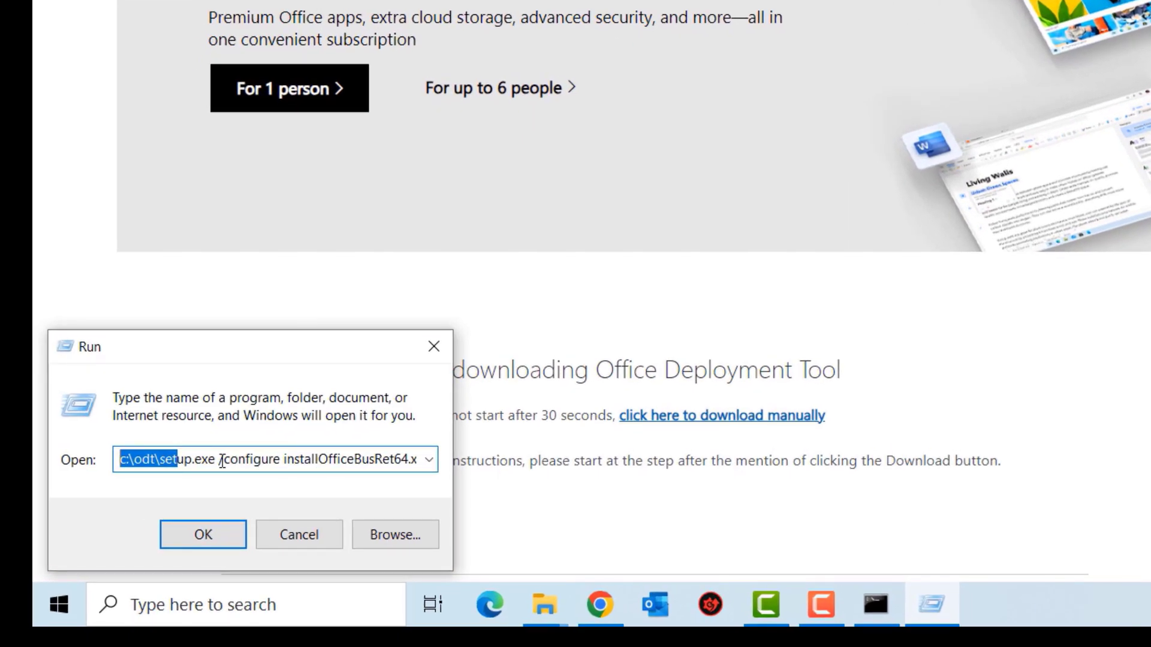
{"action": "left_click_drag", "start_coordinate": [225, 458], "coordinate": [281, 459]}
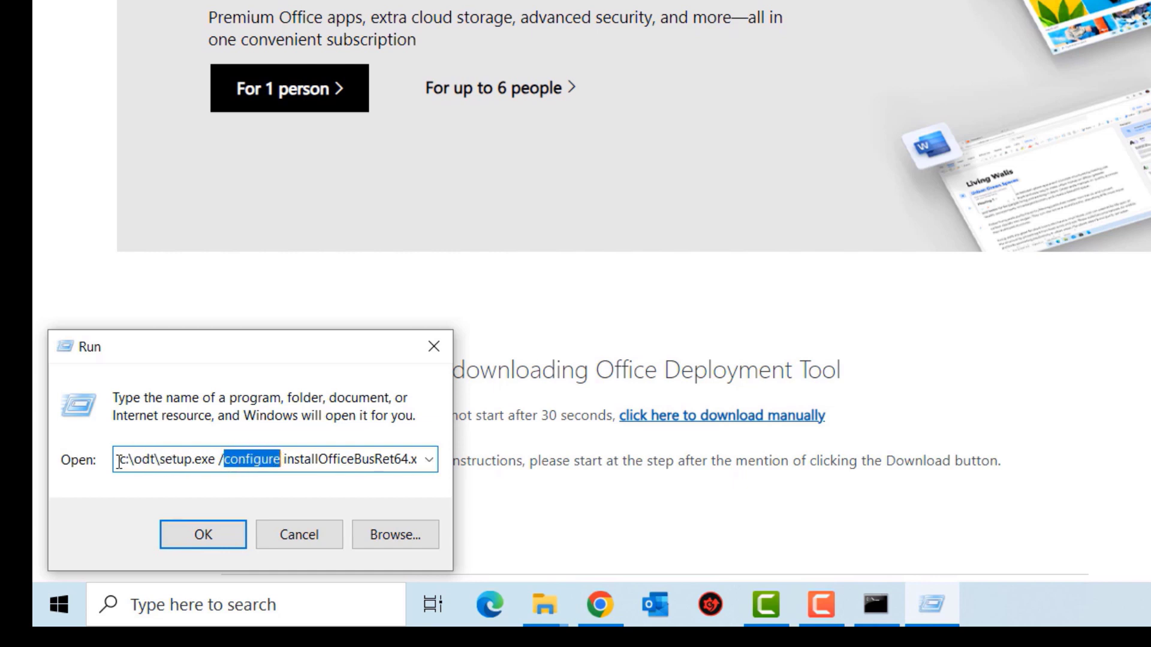
{"action": "left_click", "coordinate": [226, 465]}
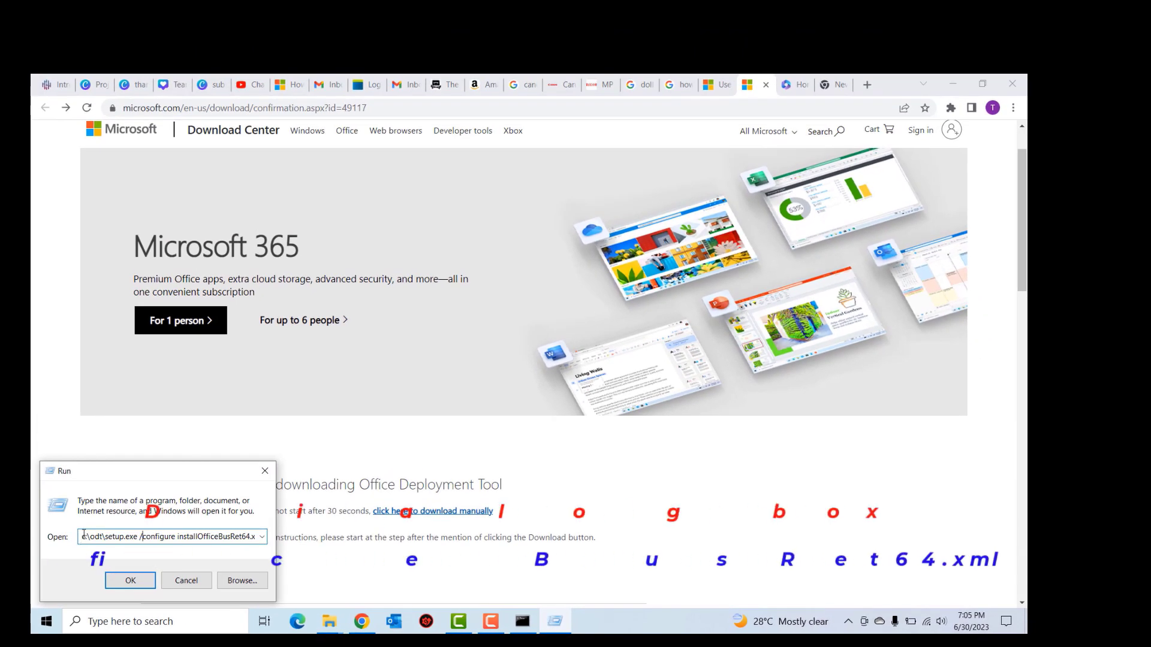
{"action": "left_click_drag", "start_coordinate": [82, 539], "coordinate": [261, 541]}
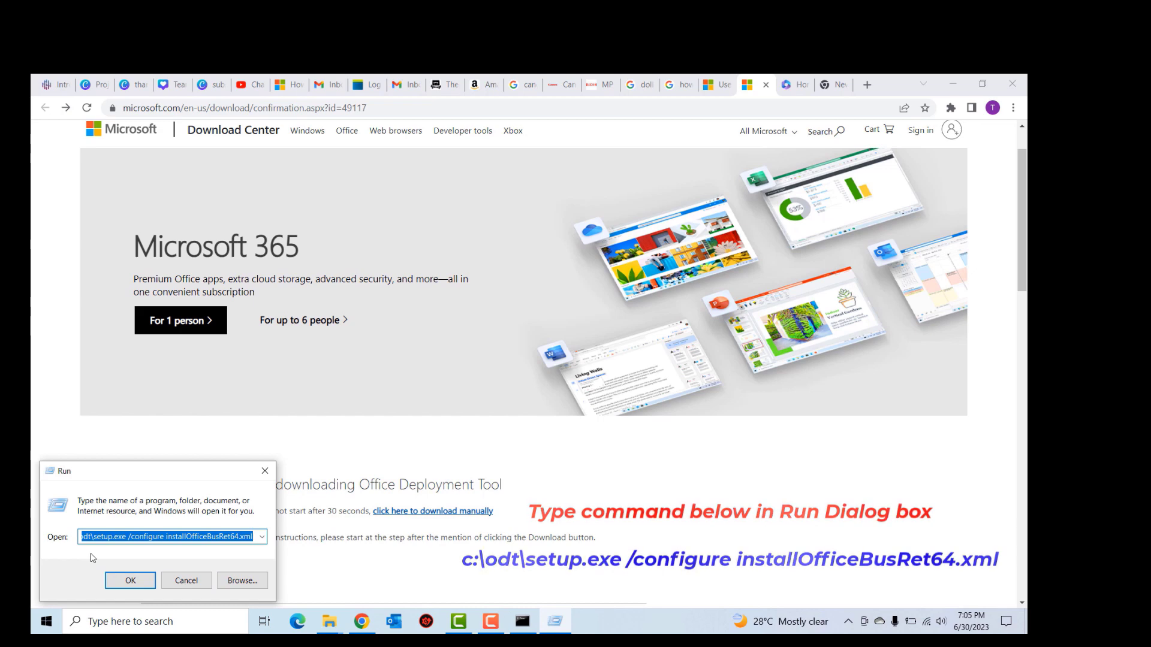
{"action": "left_click", "coordinate": [132, 581]}
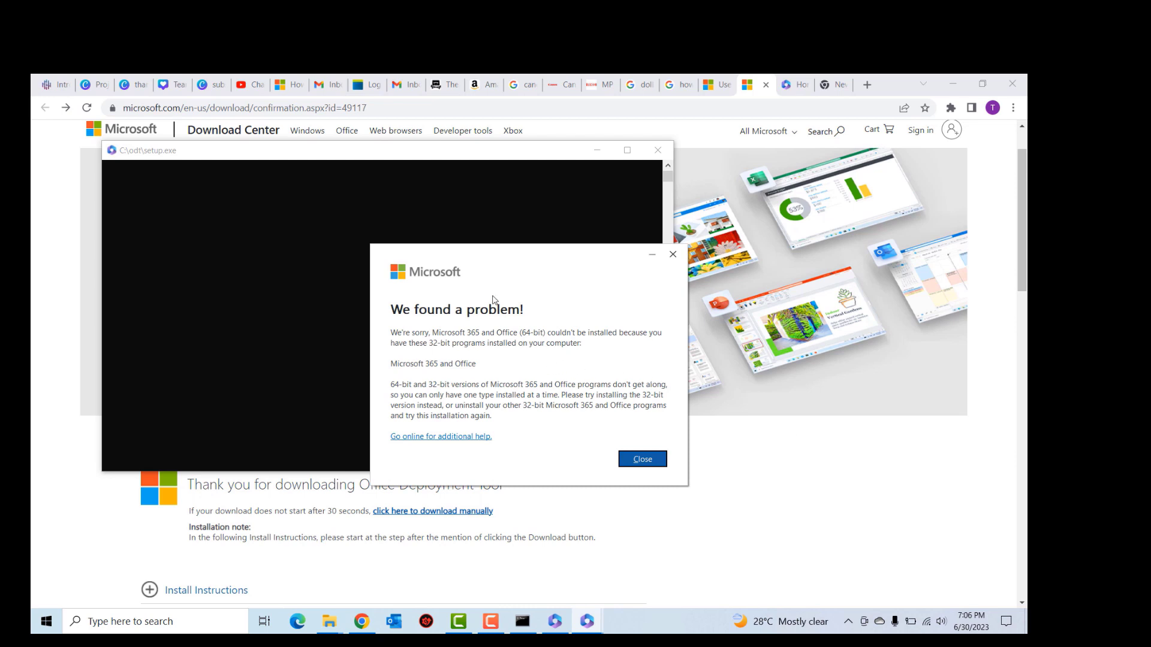
Move the installer's problem message aside, close it, and open Programs and Features by running appwiz.cpl.
{"action": "left_click_drag", "start_coordinate": [505, 255], "coordinate": [504, 286]}
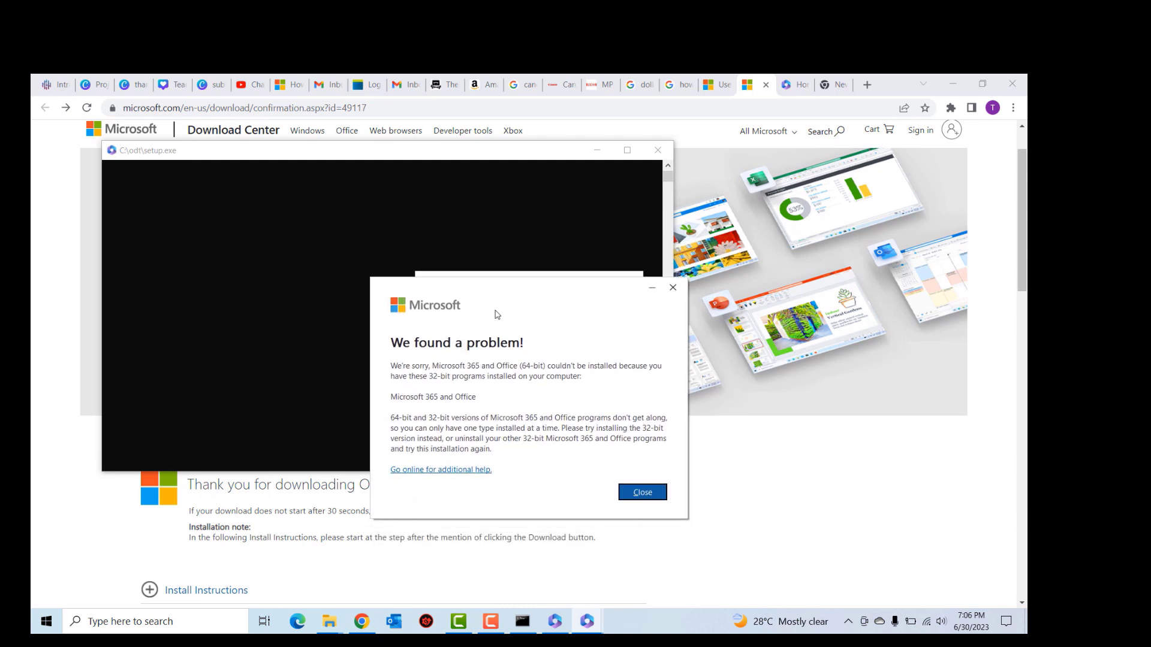
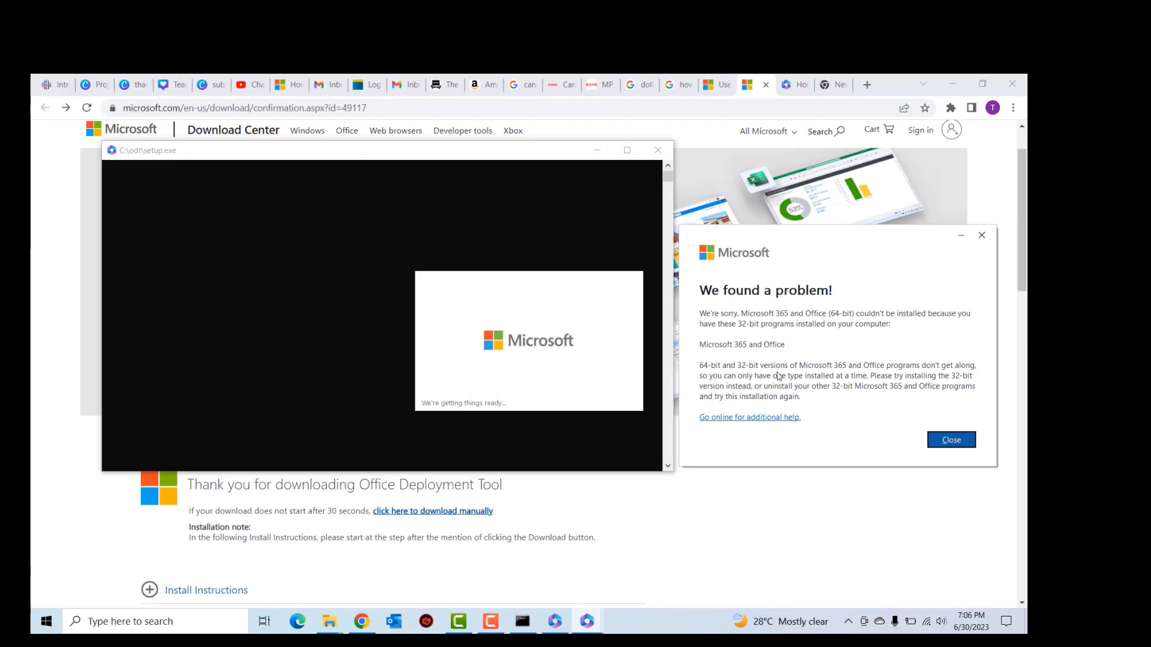
{"action": "key", "text": "Return"}
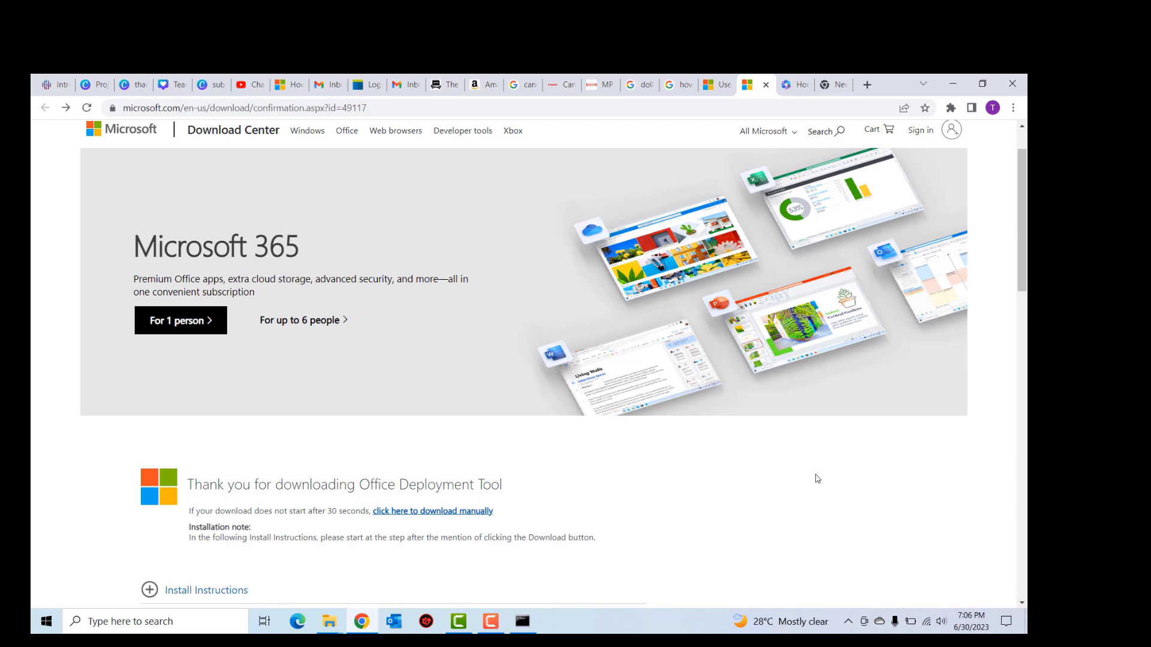
{"action": "key", "text": "super+r"}
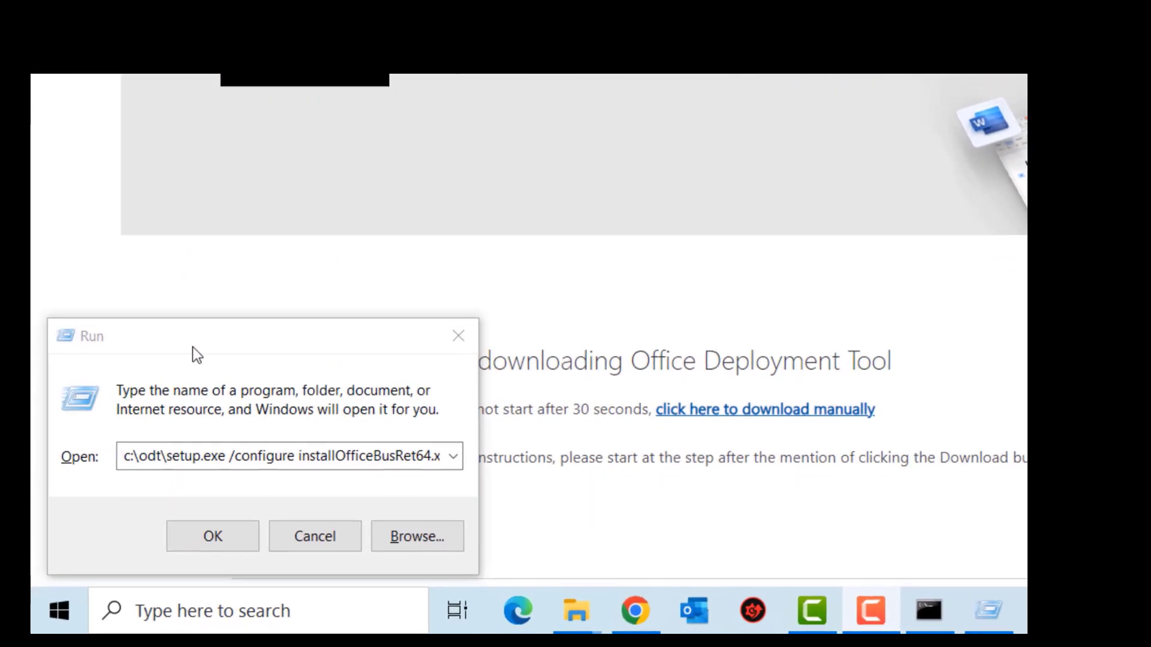
{"action": "left_click", "coordinate": [128, 498]}
{"action": "type", "text": "appwi"}
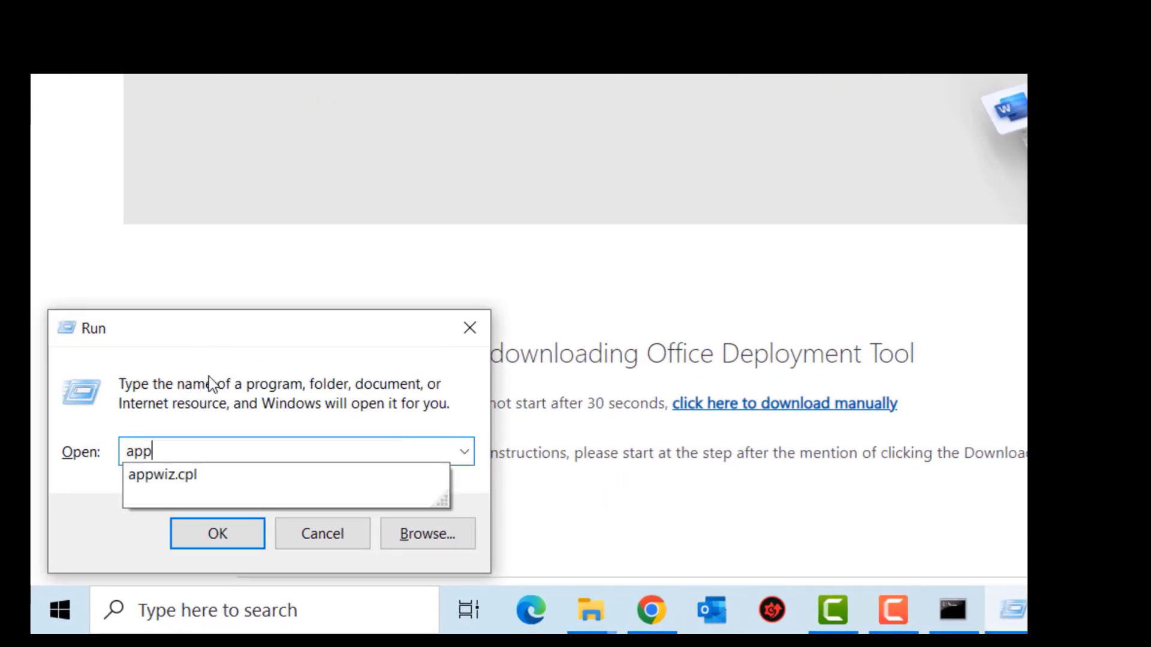
{"action": "key", "text": "Down"}
{"action": "key", "text": "Return"}
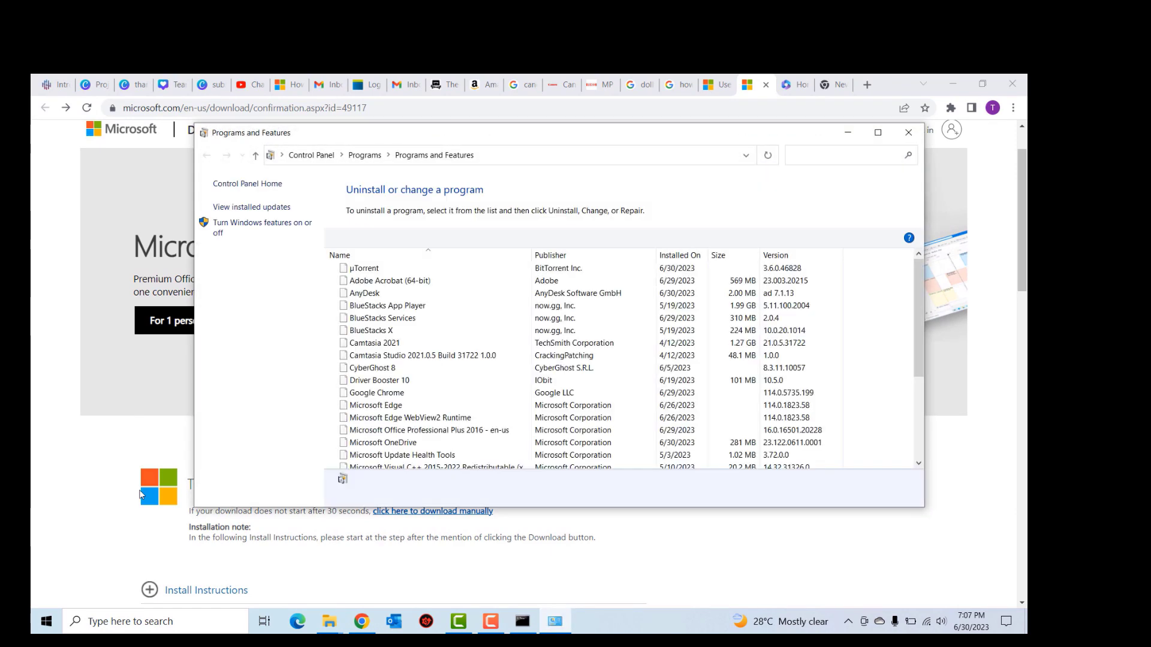
Uninstall Microsoft Office Professional Plus 2016 - en-us from the installed programs and close the uninstaller when it finishes.
{"action": "left_click", "coordinate": [376, 407]}
{"action": "left_click", "coordinate": [376, 418]}
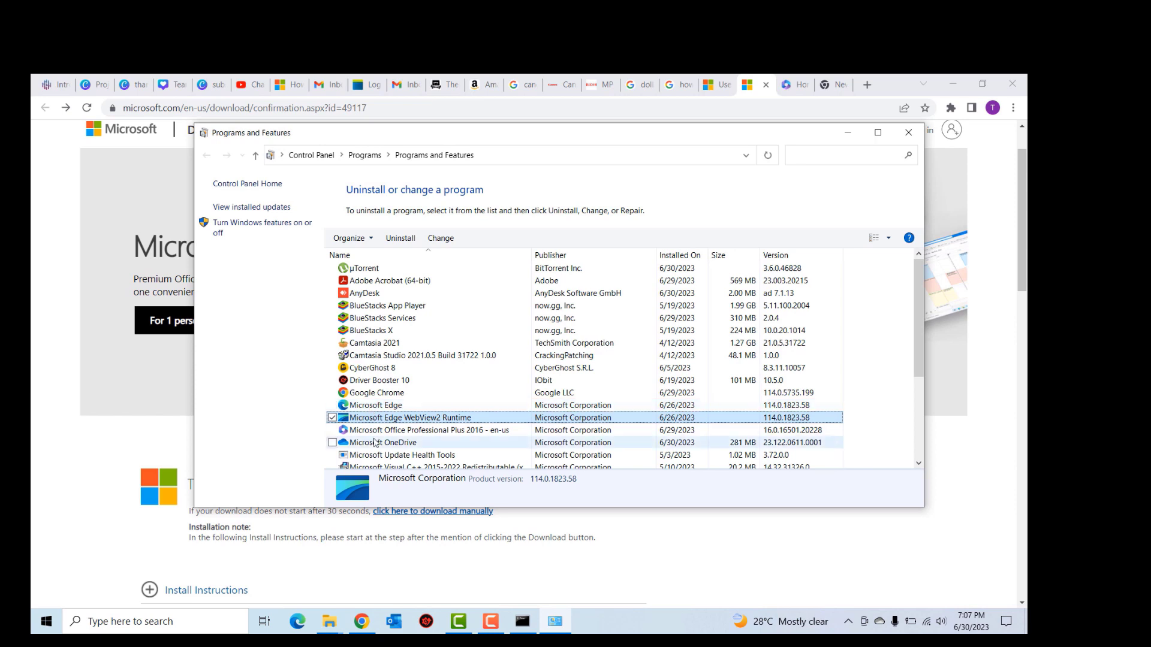
{"action": "scroll", "coordinate": [400, 432], "scroll_direction": "down", "scroll_amount": 1}
{"action": "left_click", "coordinate": [413, 394]}
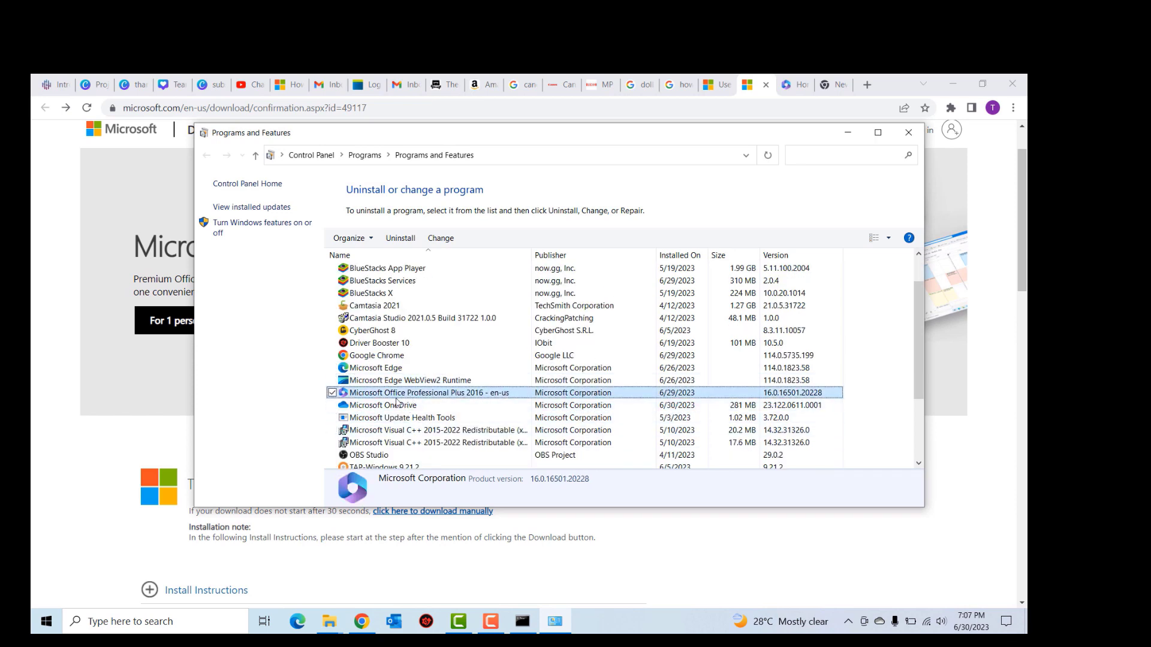
{"action": "left_click", "coordinate": [400, 239]}
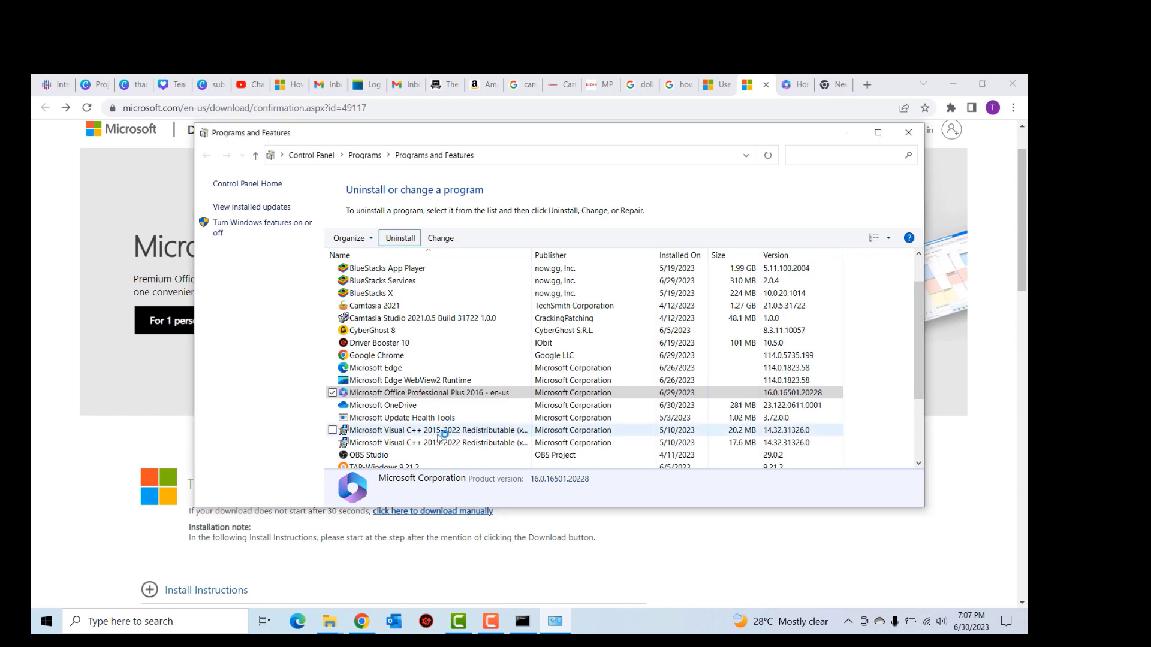
{"action": "left_click", "coordinate": [589, 412]}
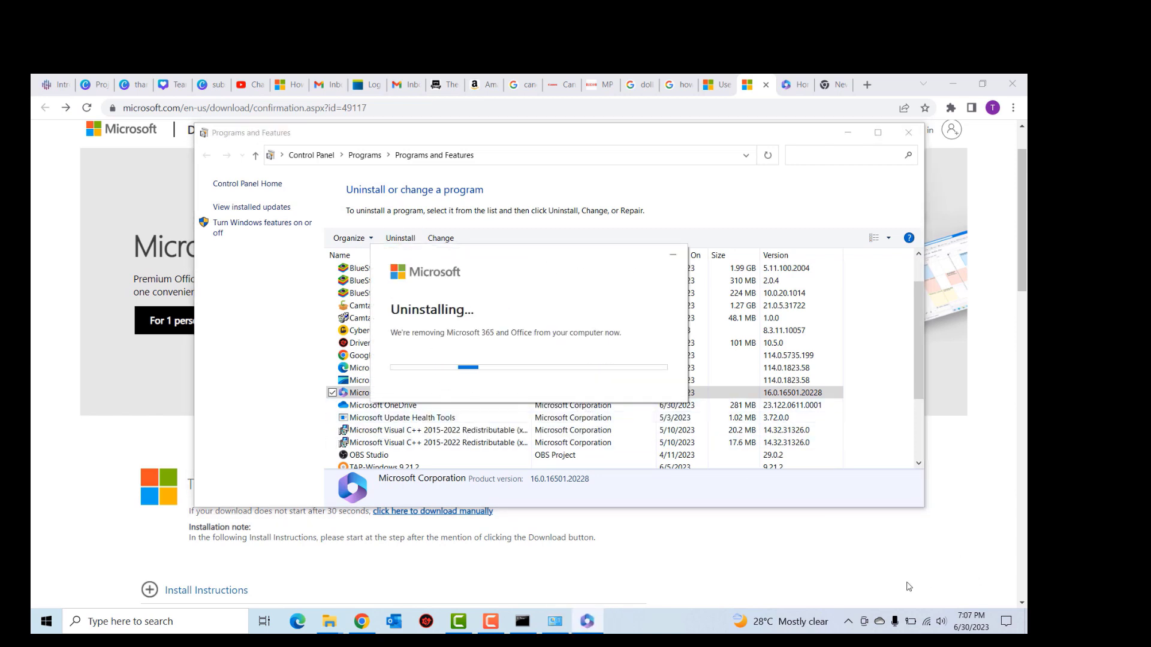
{"action": "left_click_drag", "start_coordinate": [528, 264], "coordinate": [546, 193]}
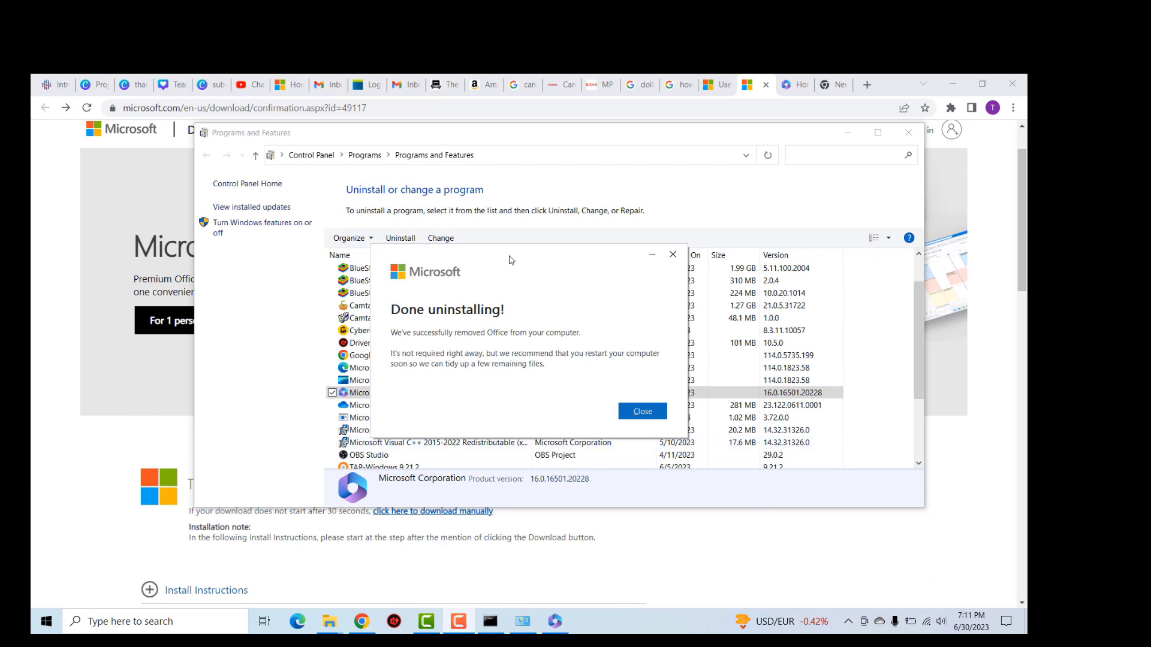
{"action": "left_click", "coordinate": [642, 412]}
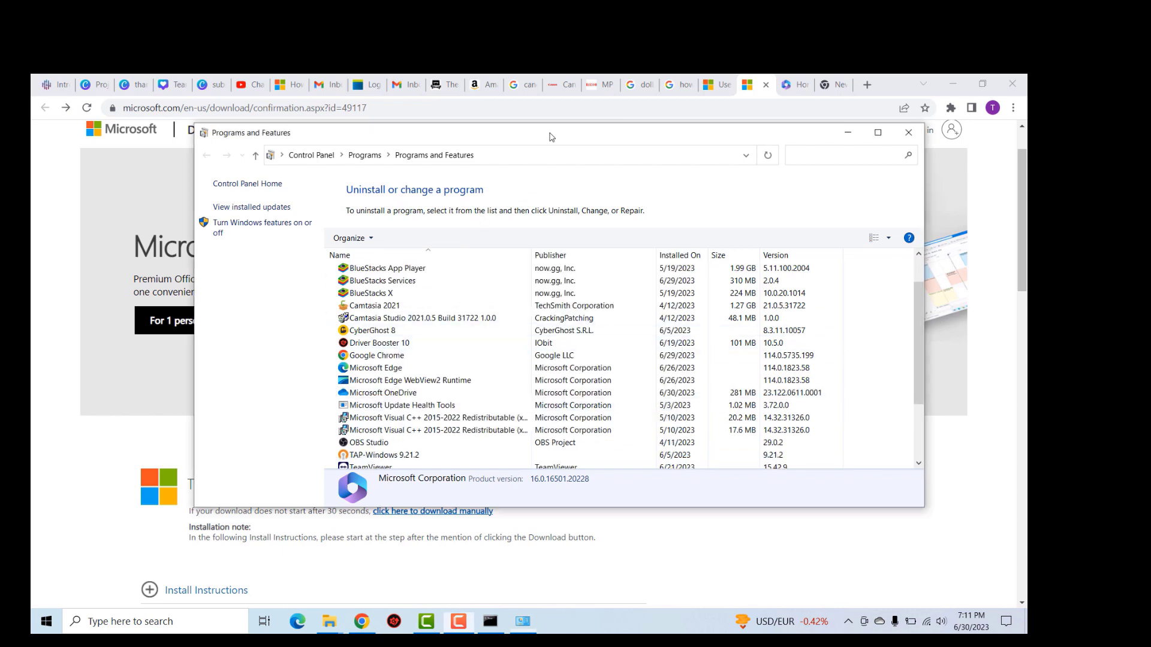
Install the downloaded apps by running c:\odt\setup.exe /configure installOfficeBusRet64.xml from the Run dialog, then close the finished installer and Programs and Features.
{"action": "key", "text": "super+r"}
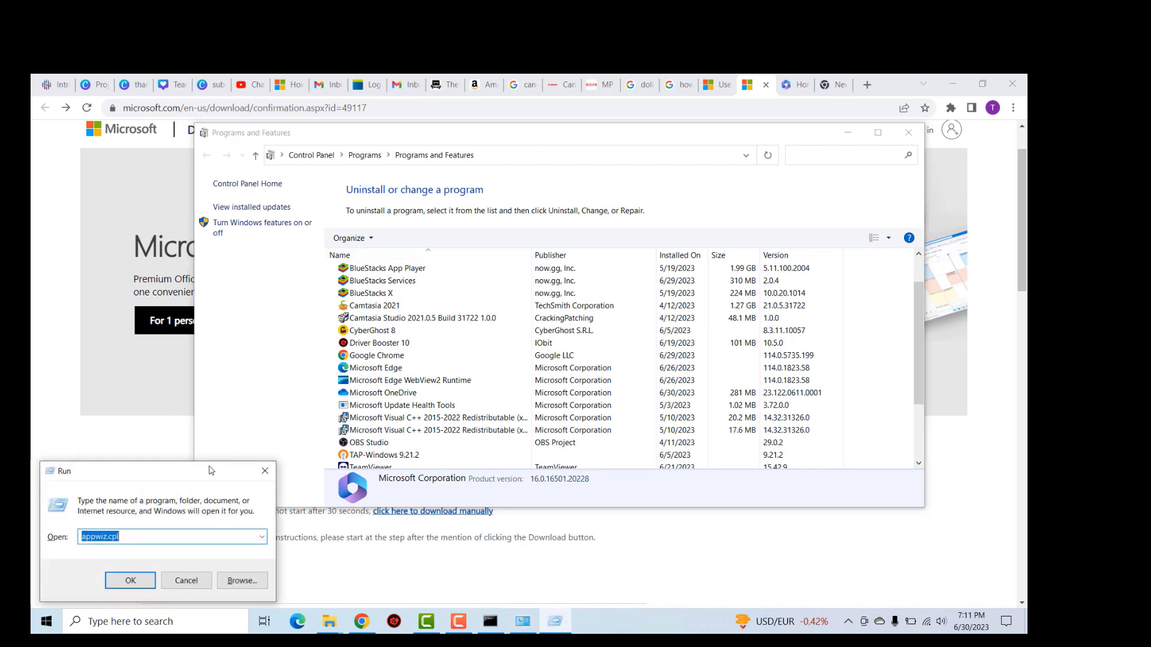
{"action": "key", "text": "Down"}
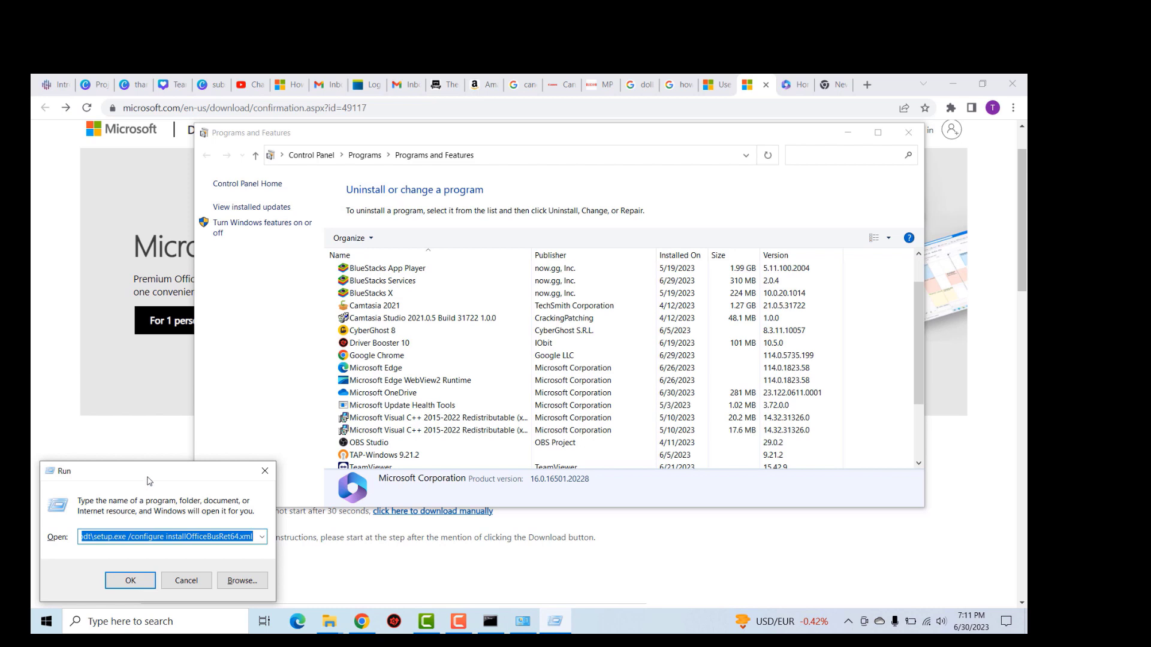
{"action": "mouse_move", "coordinate": [149, 476]}
{"action": "left_mouse_down"}
{"action": "mouse_move", "coordinate": [160, 440]}
{"action": "mouse_move", "coordinate": [159, 464]}
{"action": "left_mouse_up"}
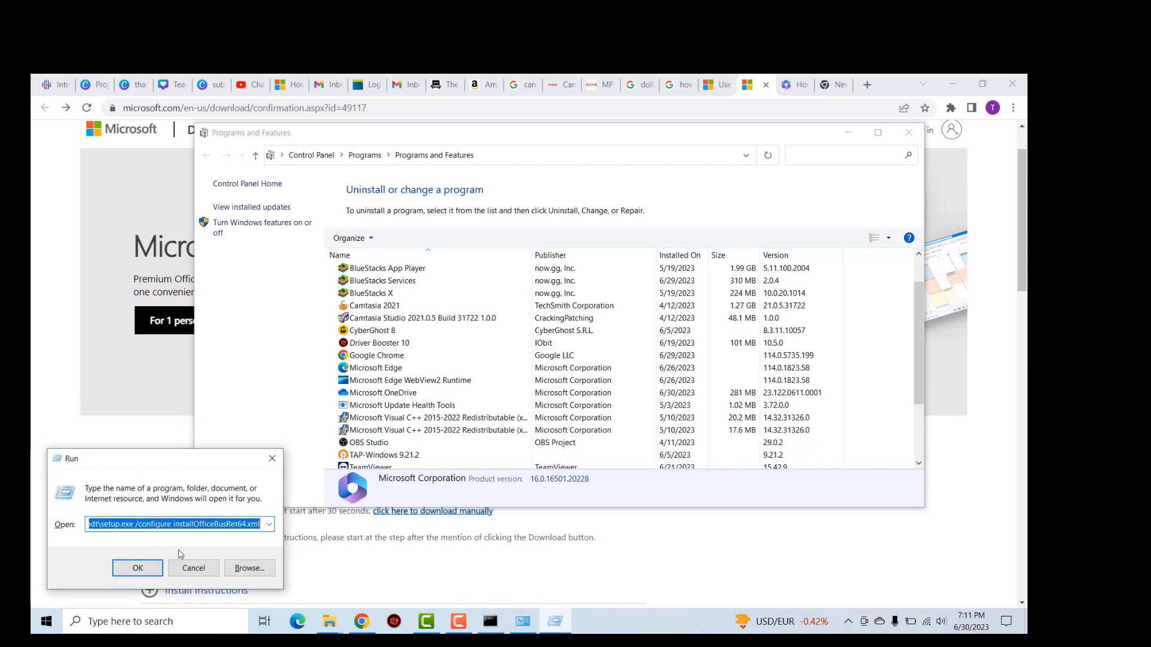
{"action": "left_click_drag", "start_coordinate": [111, 526], "coordinate": [274, 534]}
{"action": "left_click", "coordinate": [139, 571]}
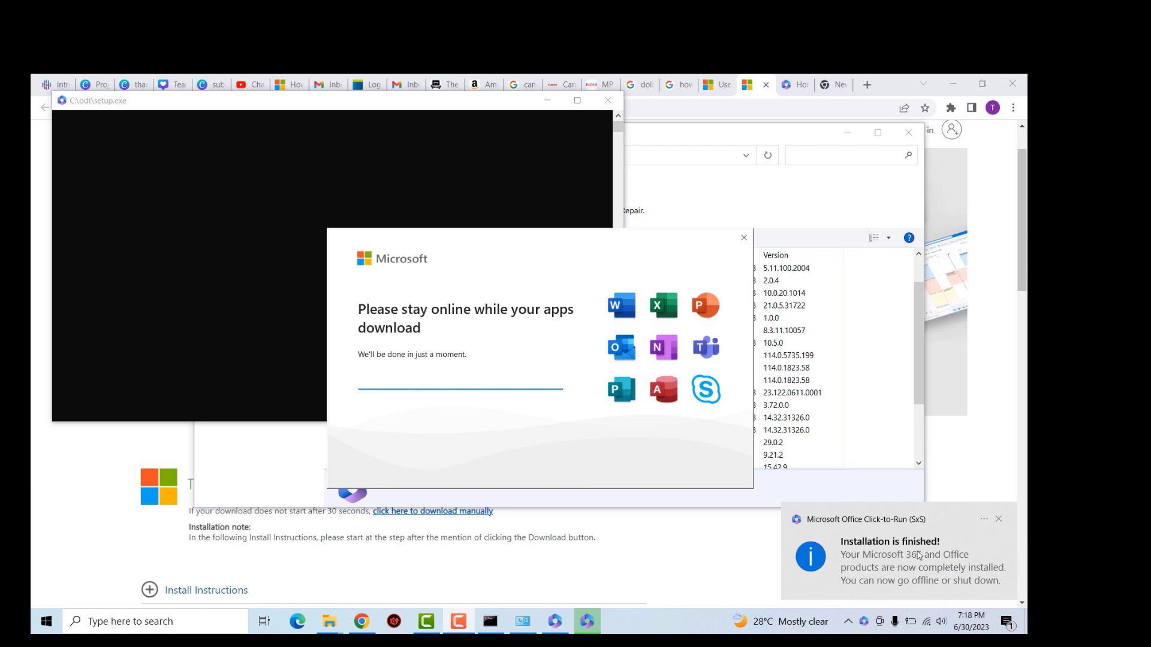
{"action": "left_click_drag", "start_coordinate": [503, 240], "coordinate": [487, 250]}
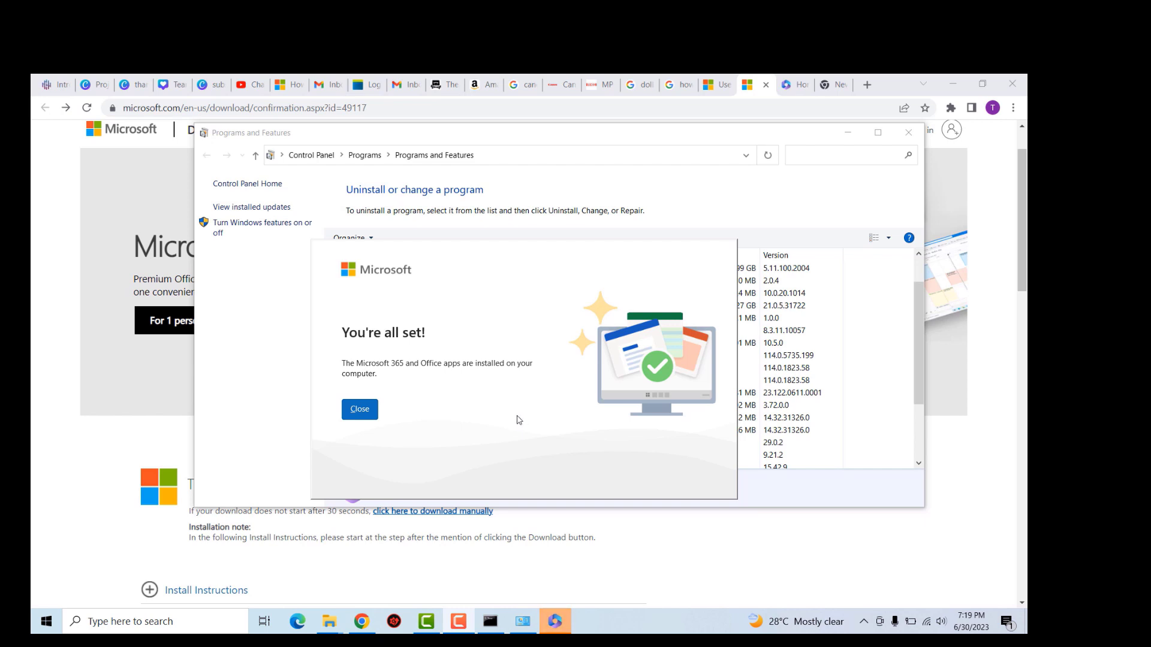
{"action": "left_click", "coordinate": [360, 410]}
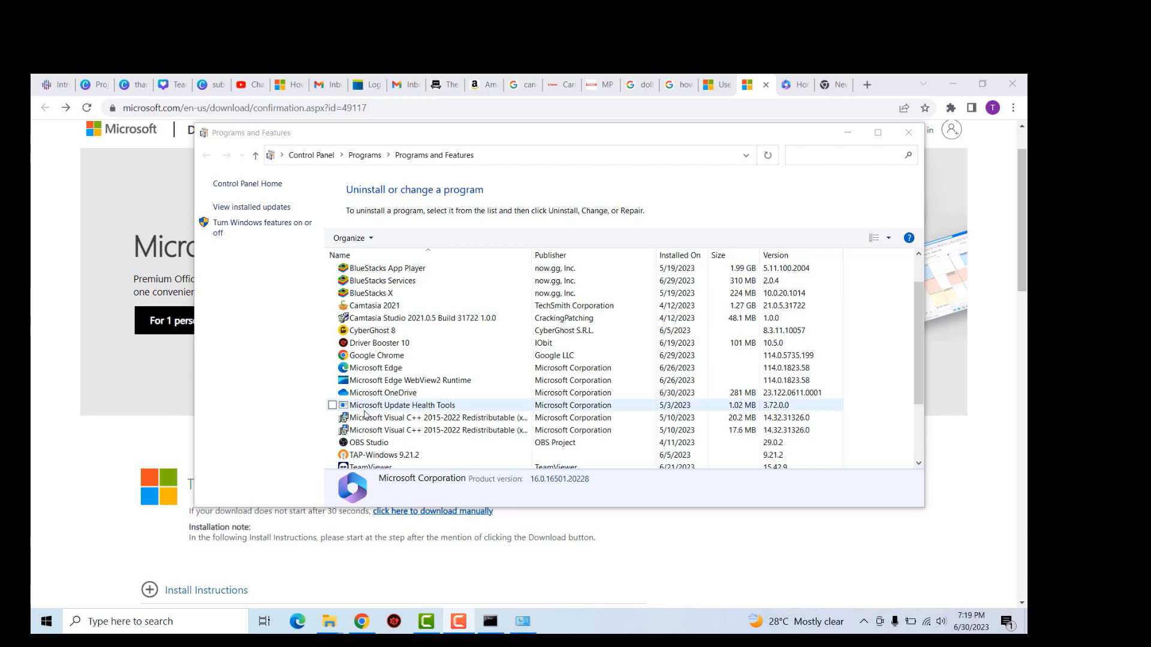
{"action": "left_click_drag", "start_coordinate": [552, 144], "coordinate": [514, 222]}
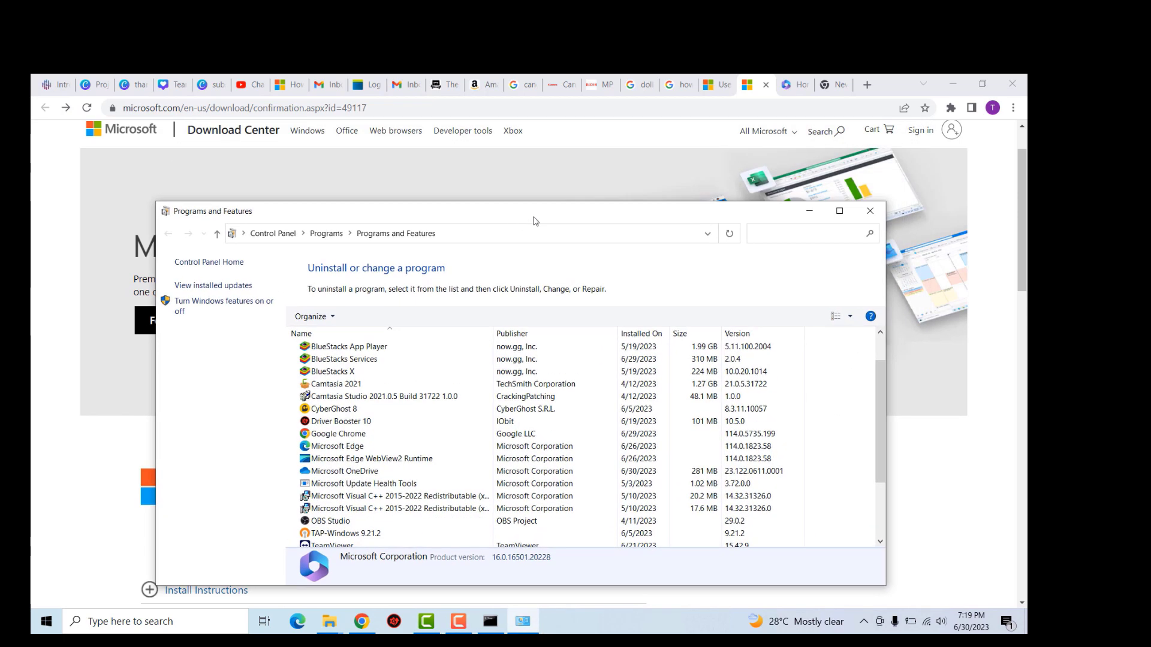
{"action": "left_click", "coordinate": [869, 210]}
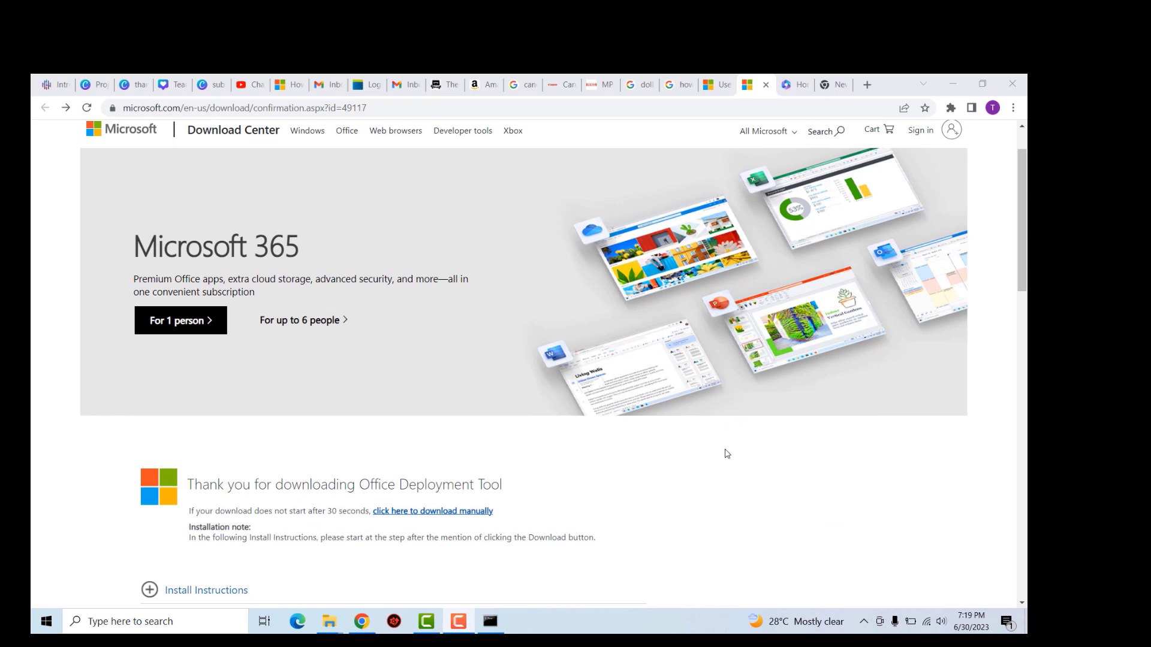
Launch Excel from the list of installed apps and check the product information on its Account page.
{"action": "left_click", "coordinate": [121, 628]}
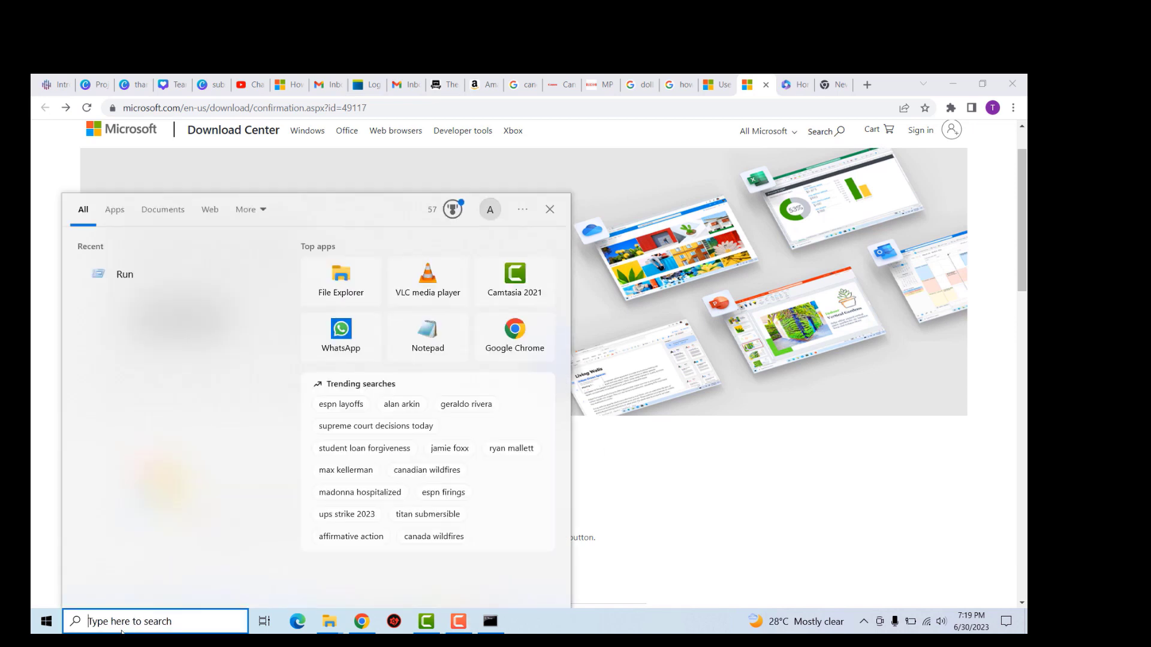
{"action": "left_click", "coordinate": [48, 623]}
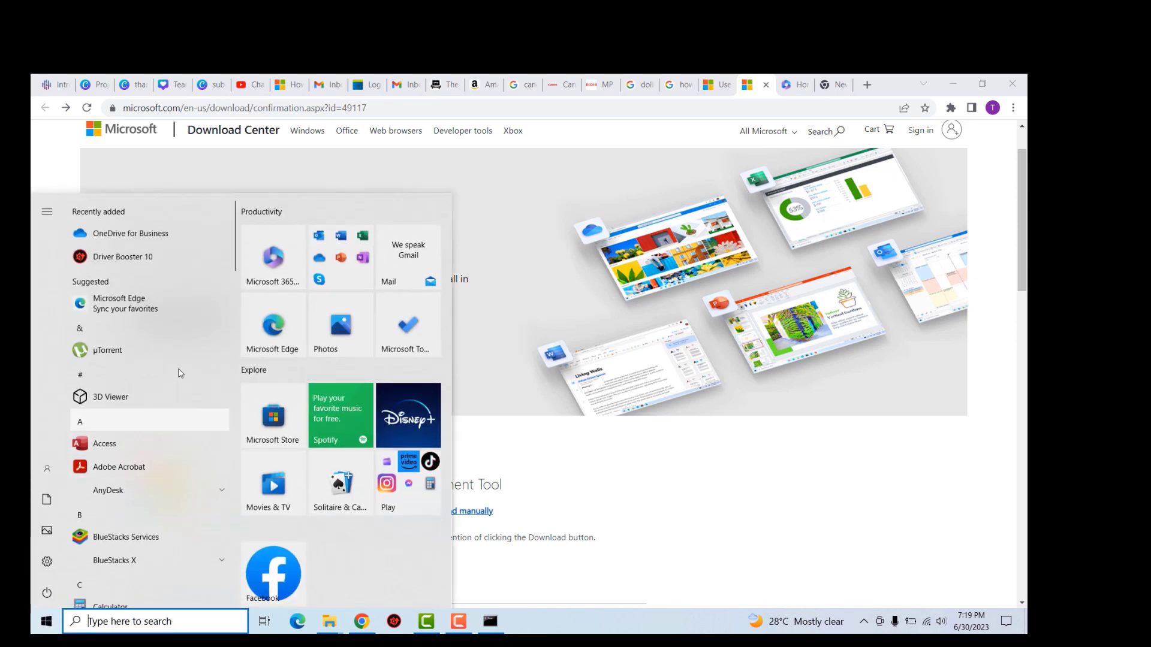
{"action": "left_click_drag", "start_coordinate": [233, 239], "coordinate": [232, 342]}
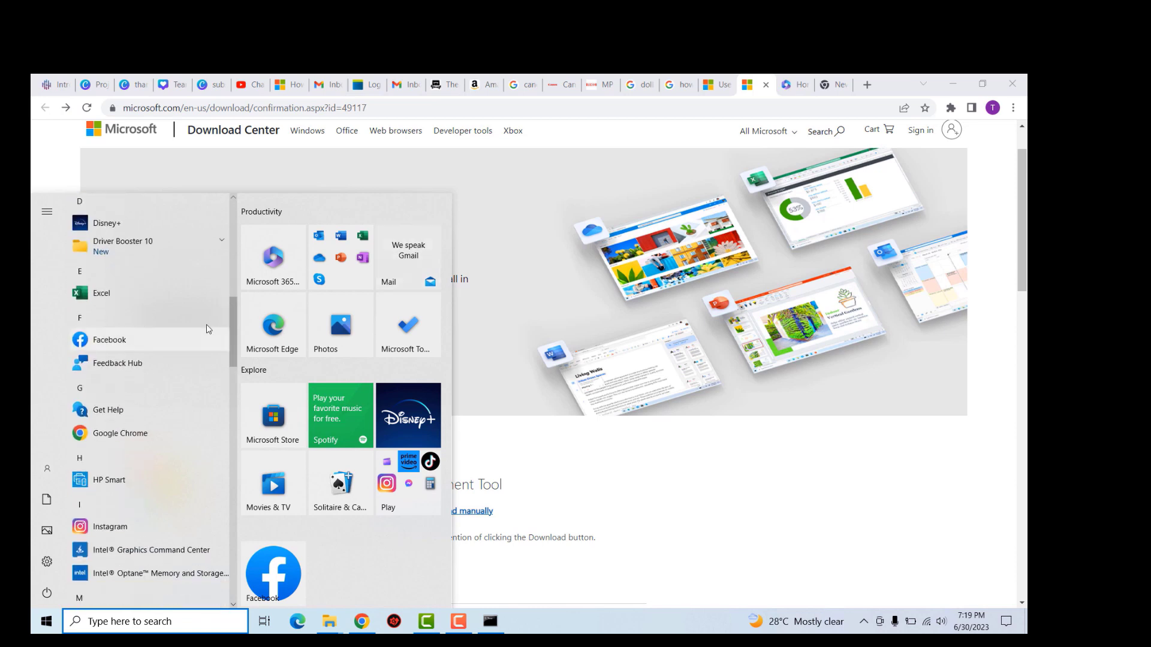
{"action": "left_click", "coordinate": [119, 294]}
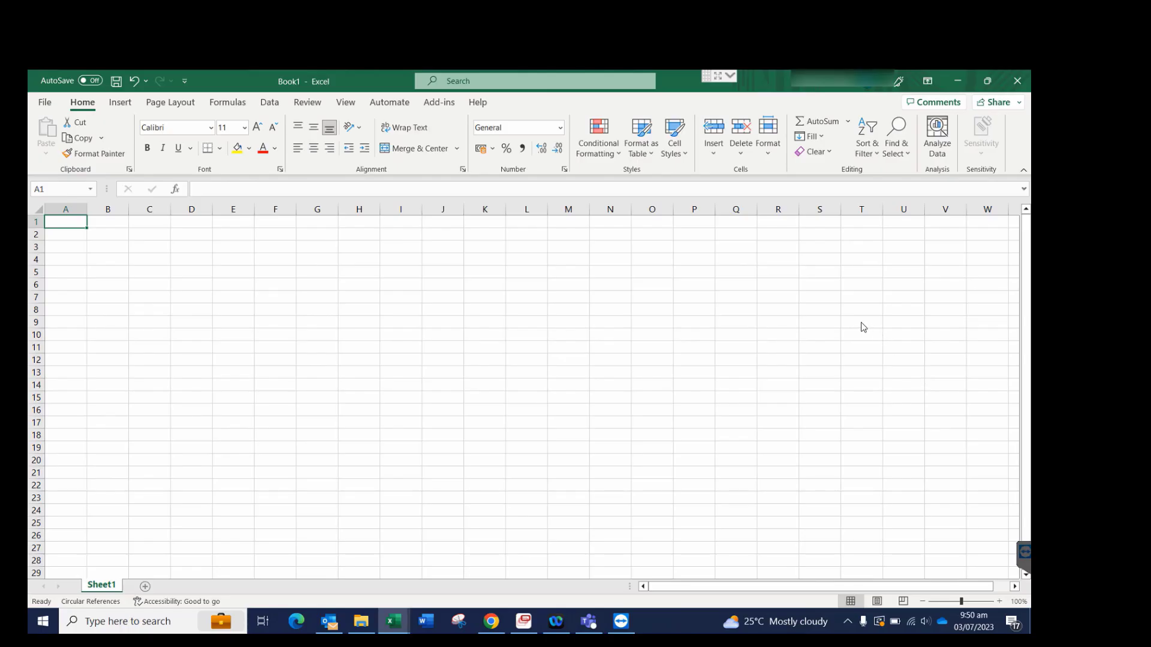
{"action": "left_click", "coordinate": [46, 103]}
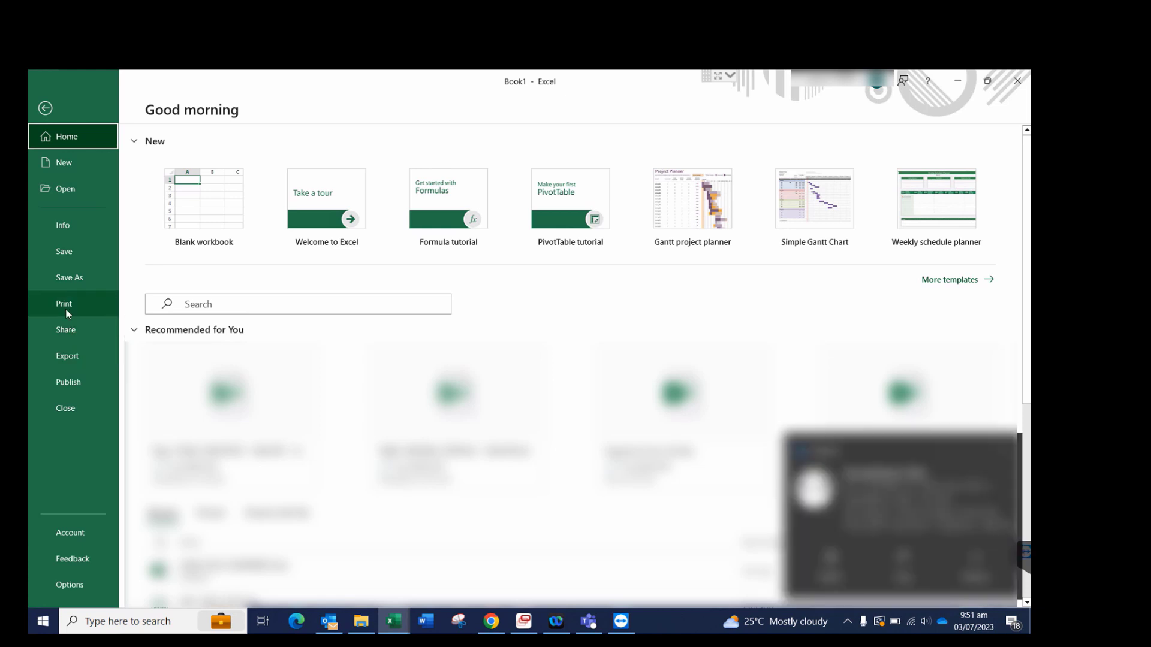
{"action": "left_click", "coordinate": [70, 532]}
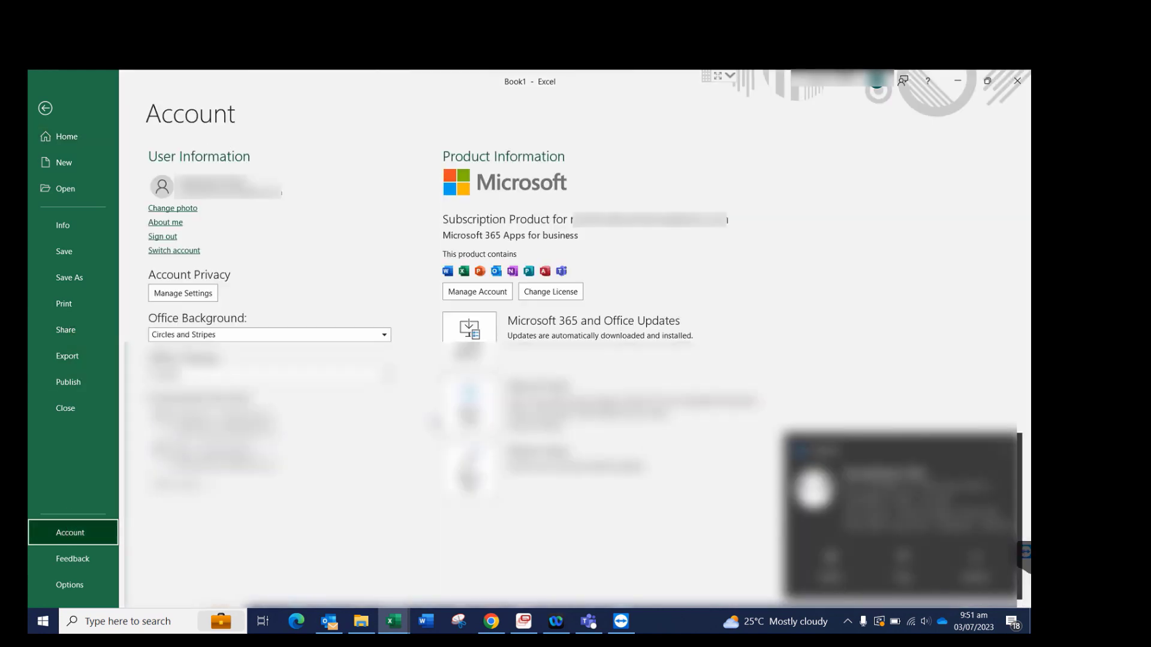